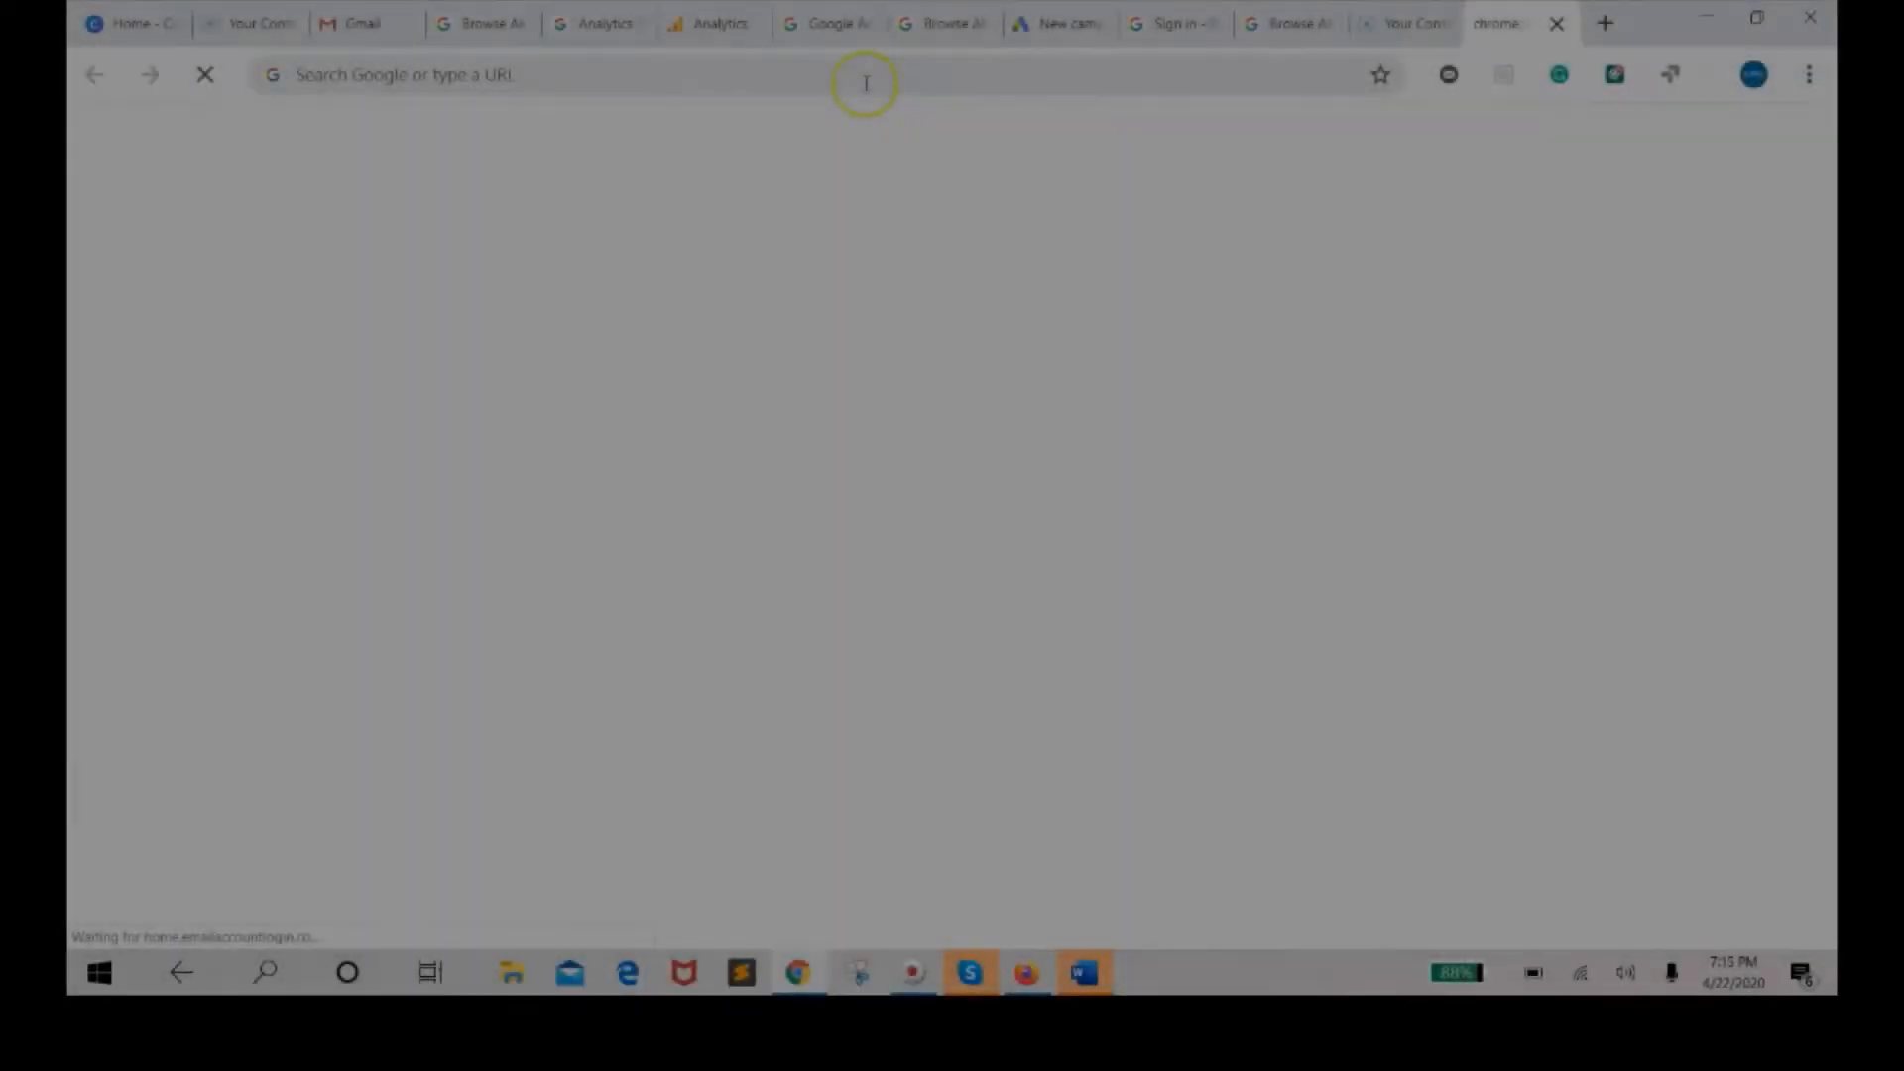
Open canva.com in the browser.
drag(967, 81, 866, 87)
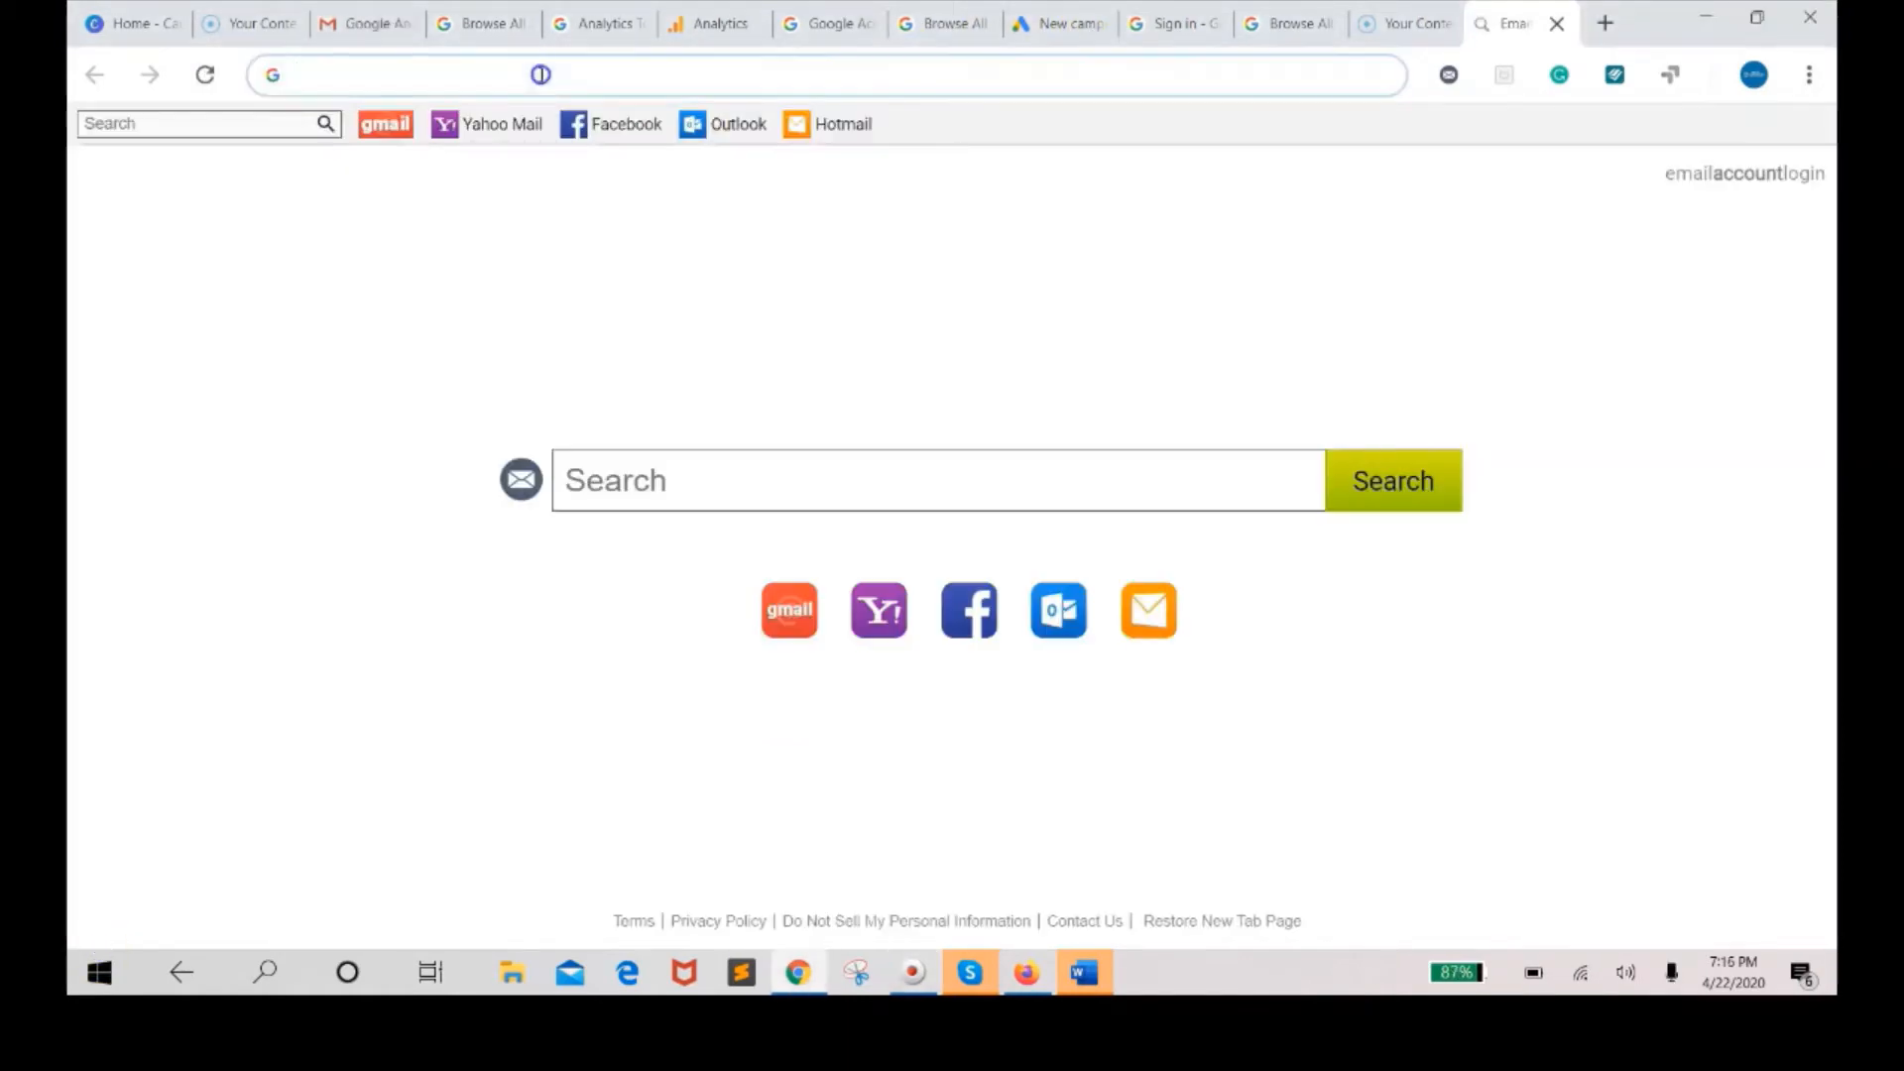
click(540, 75)
text(ca)
key(Return)
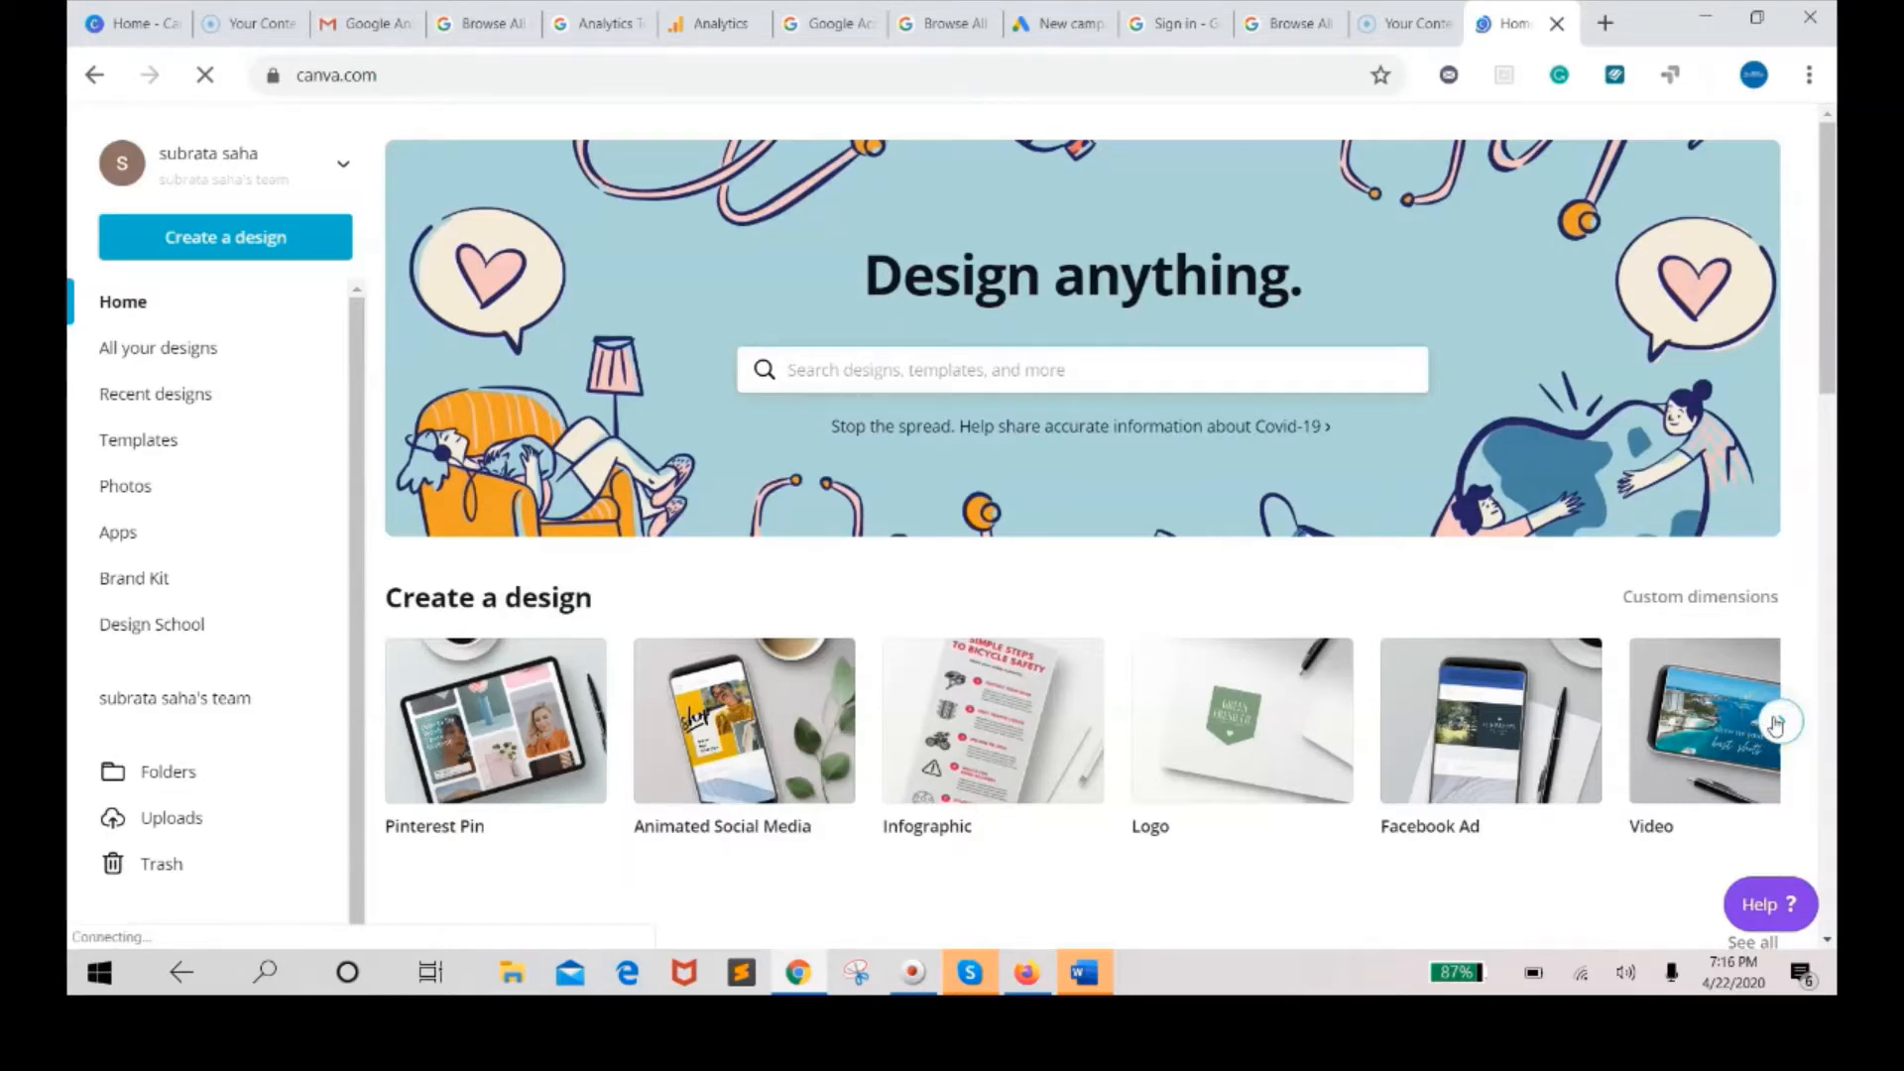
Search the design types for "instr" and create a new Instagram Post design.
click(1776, 724)
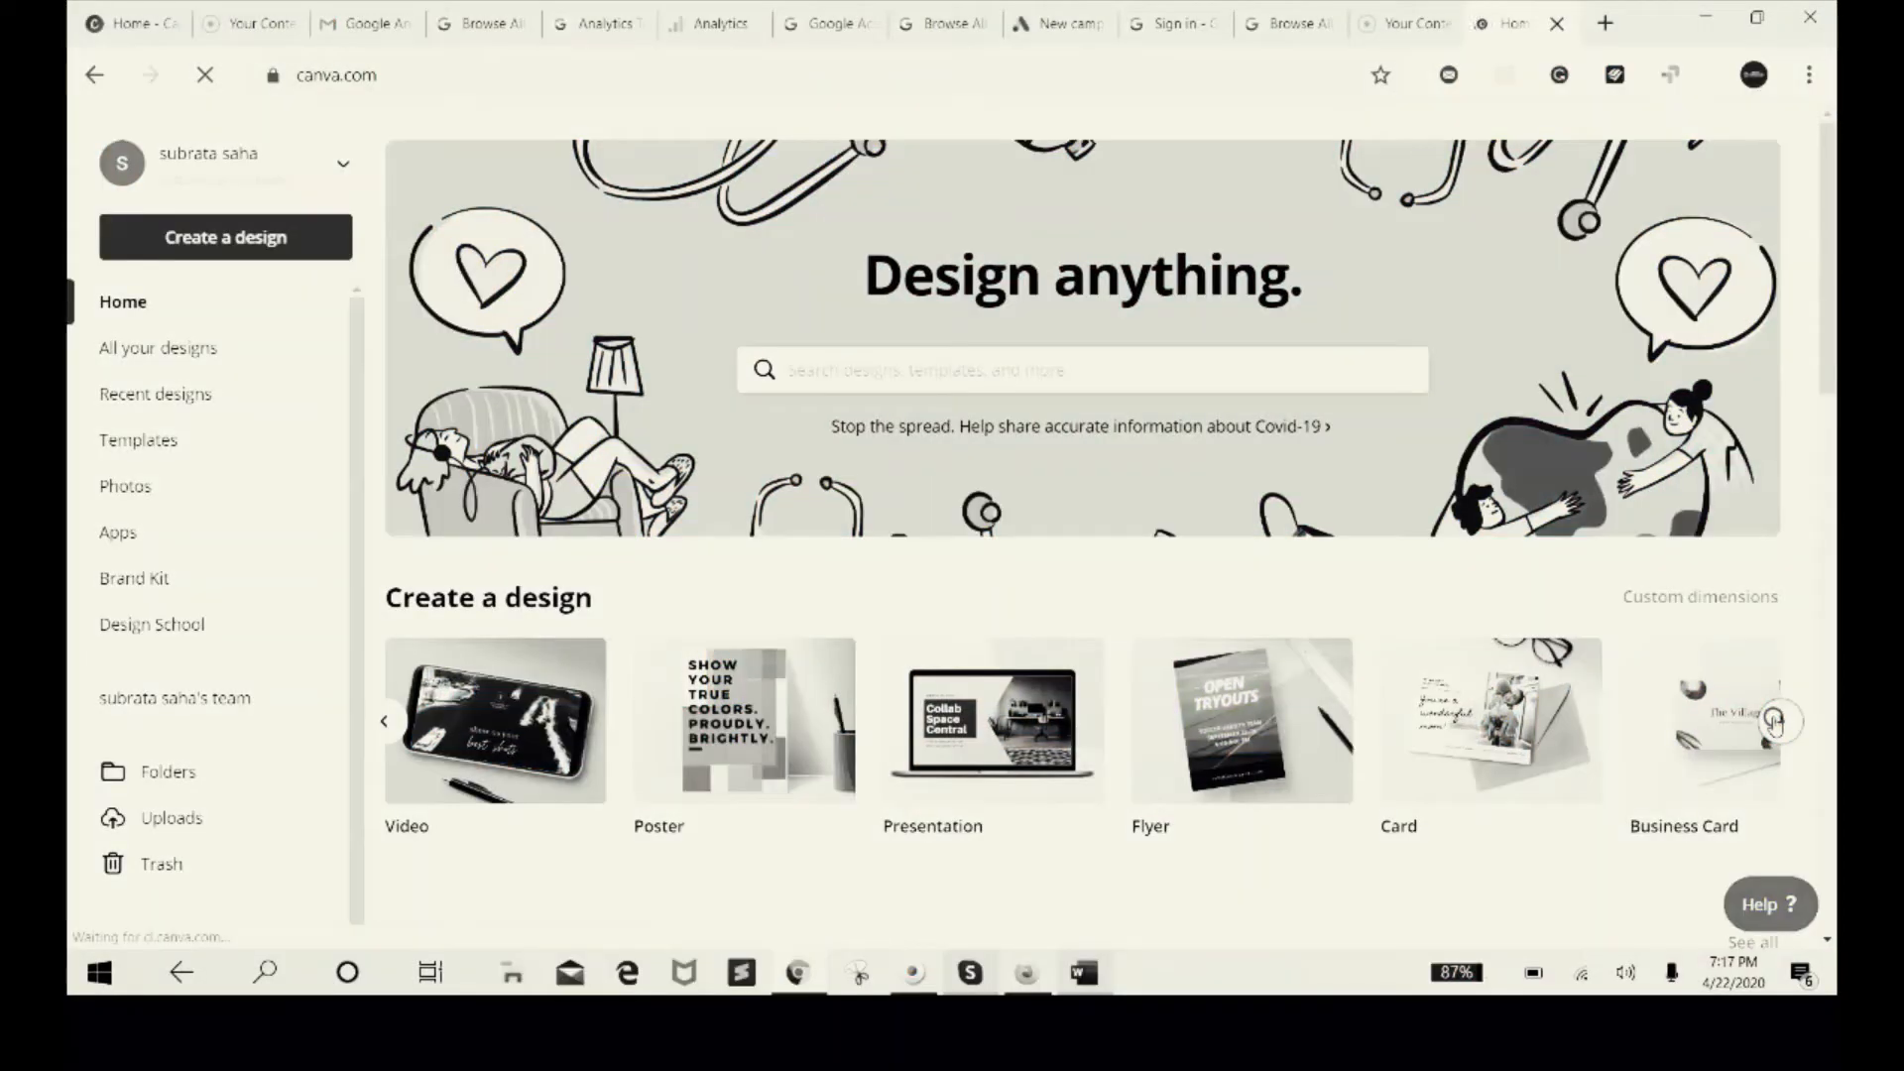
click(1776, 723)
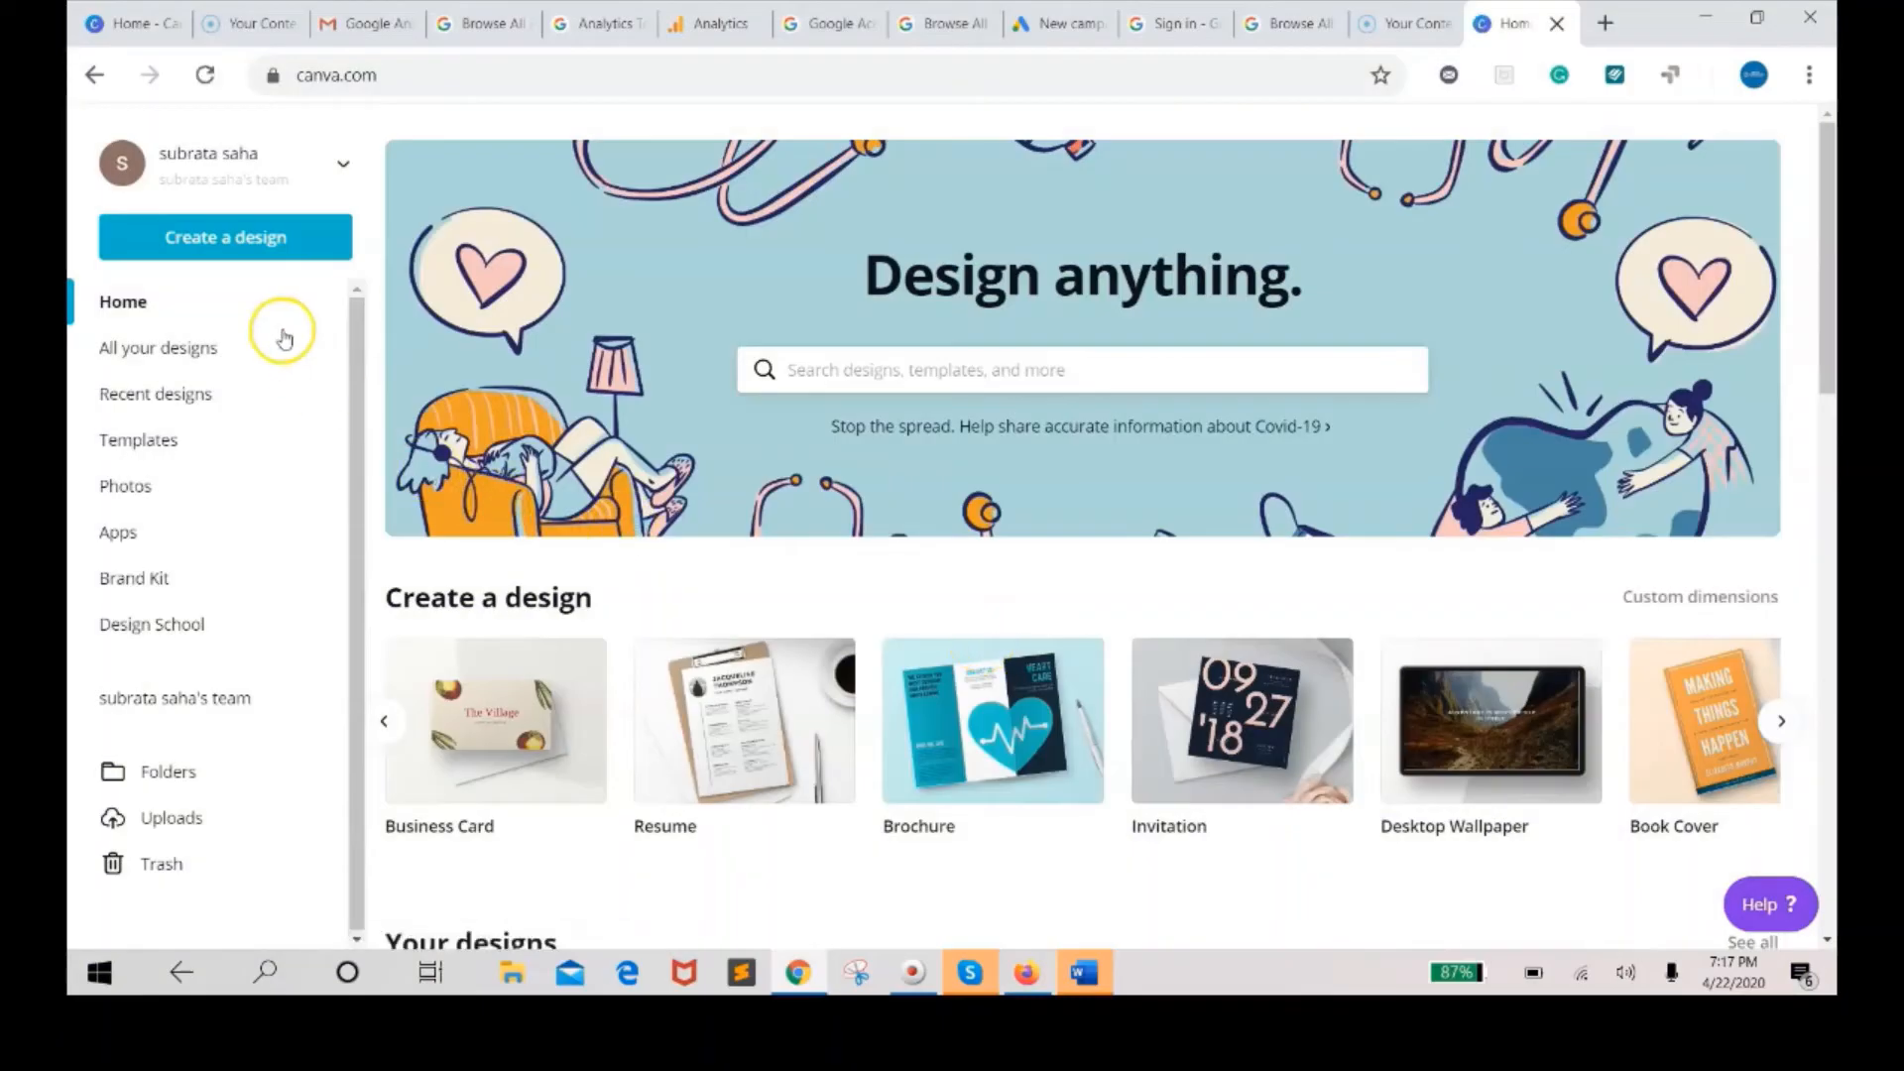
click(239, 239)
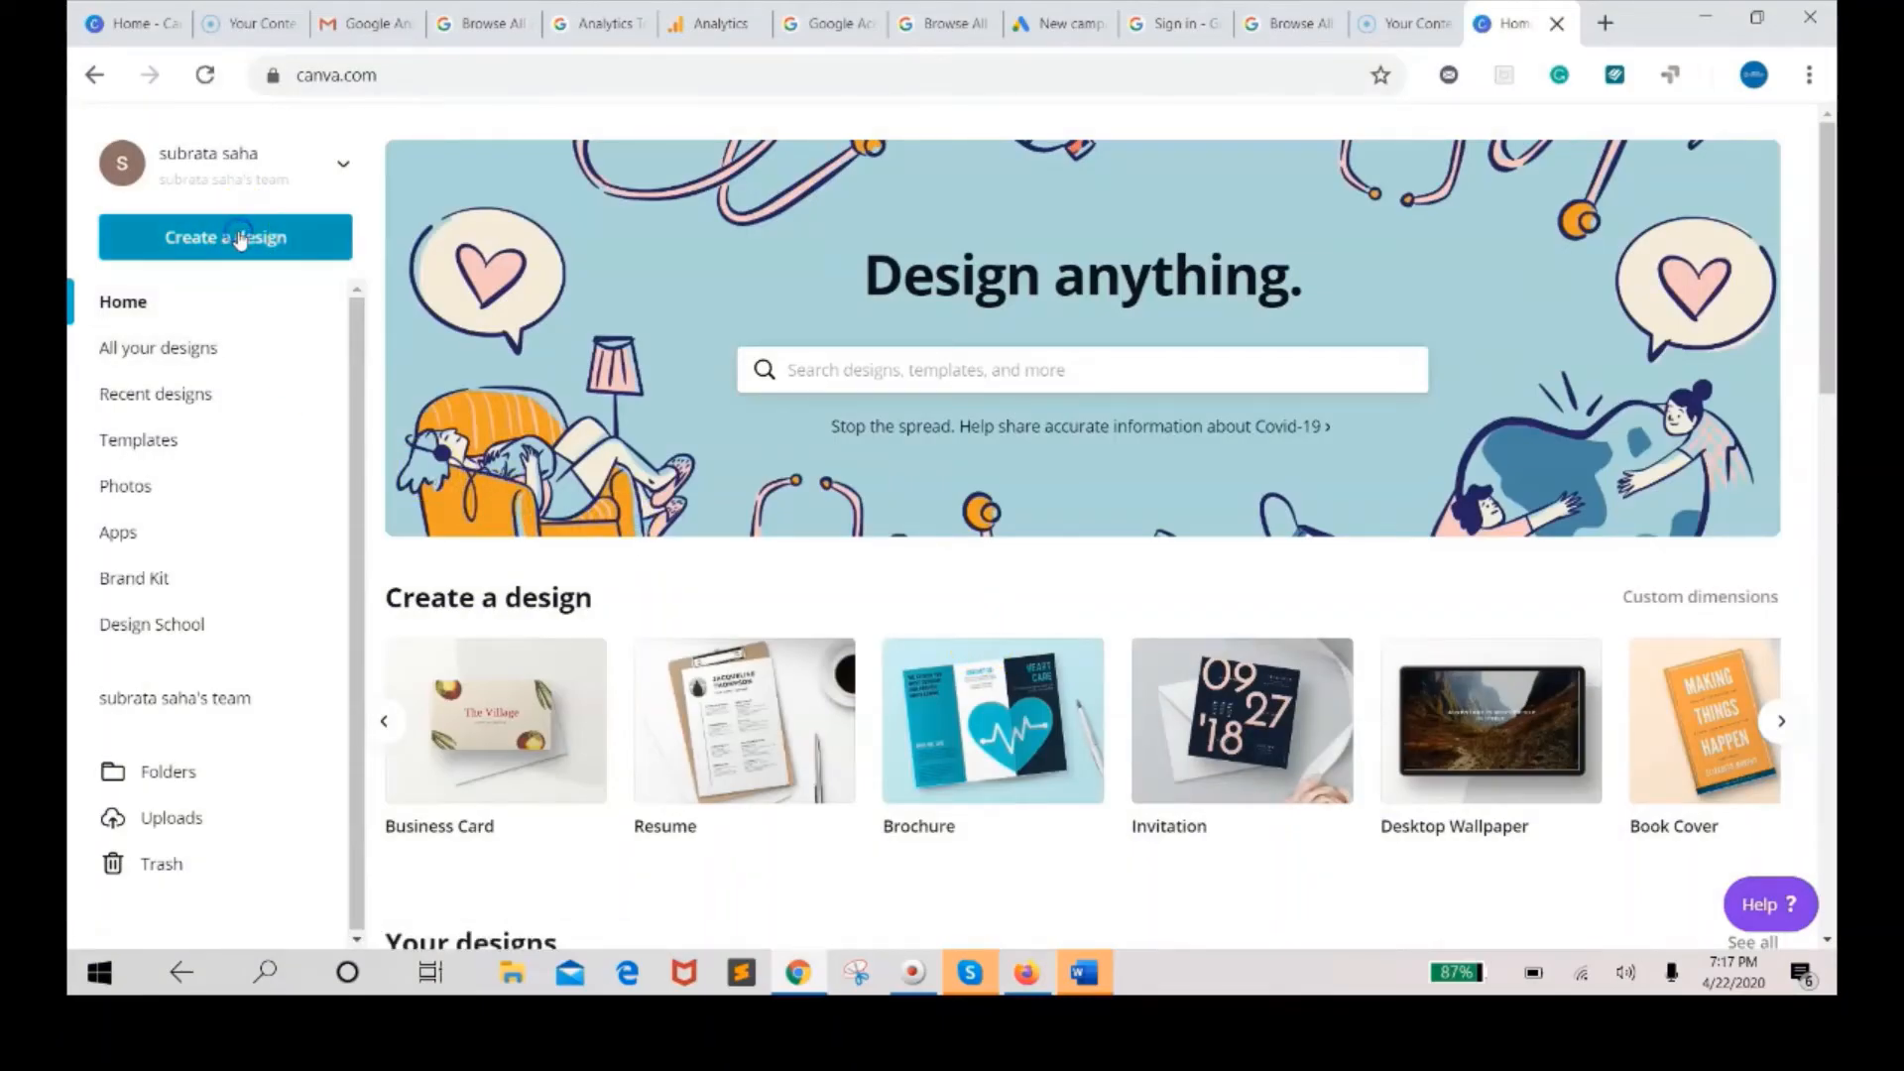
click(239, 239)
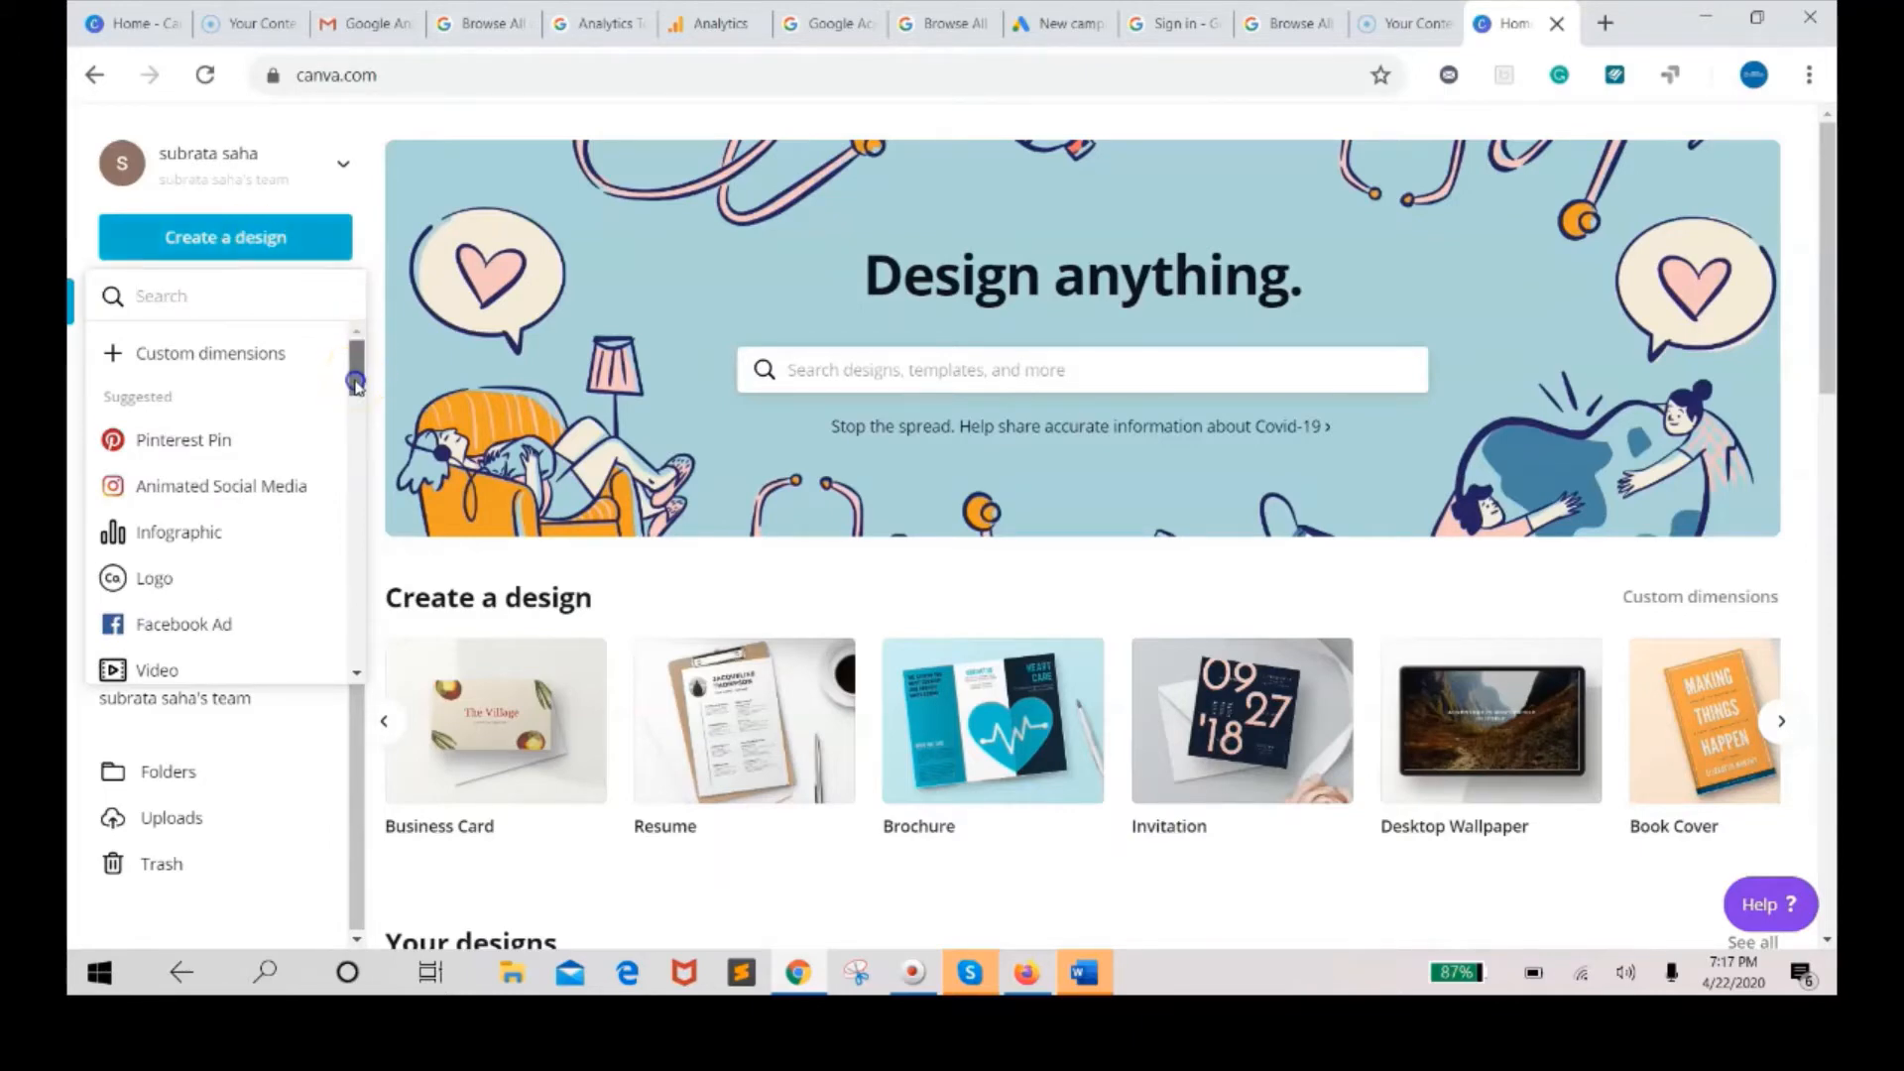
drag(355, 383, 355, 395)
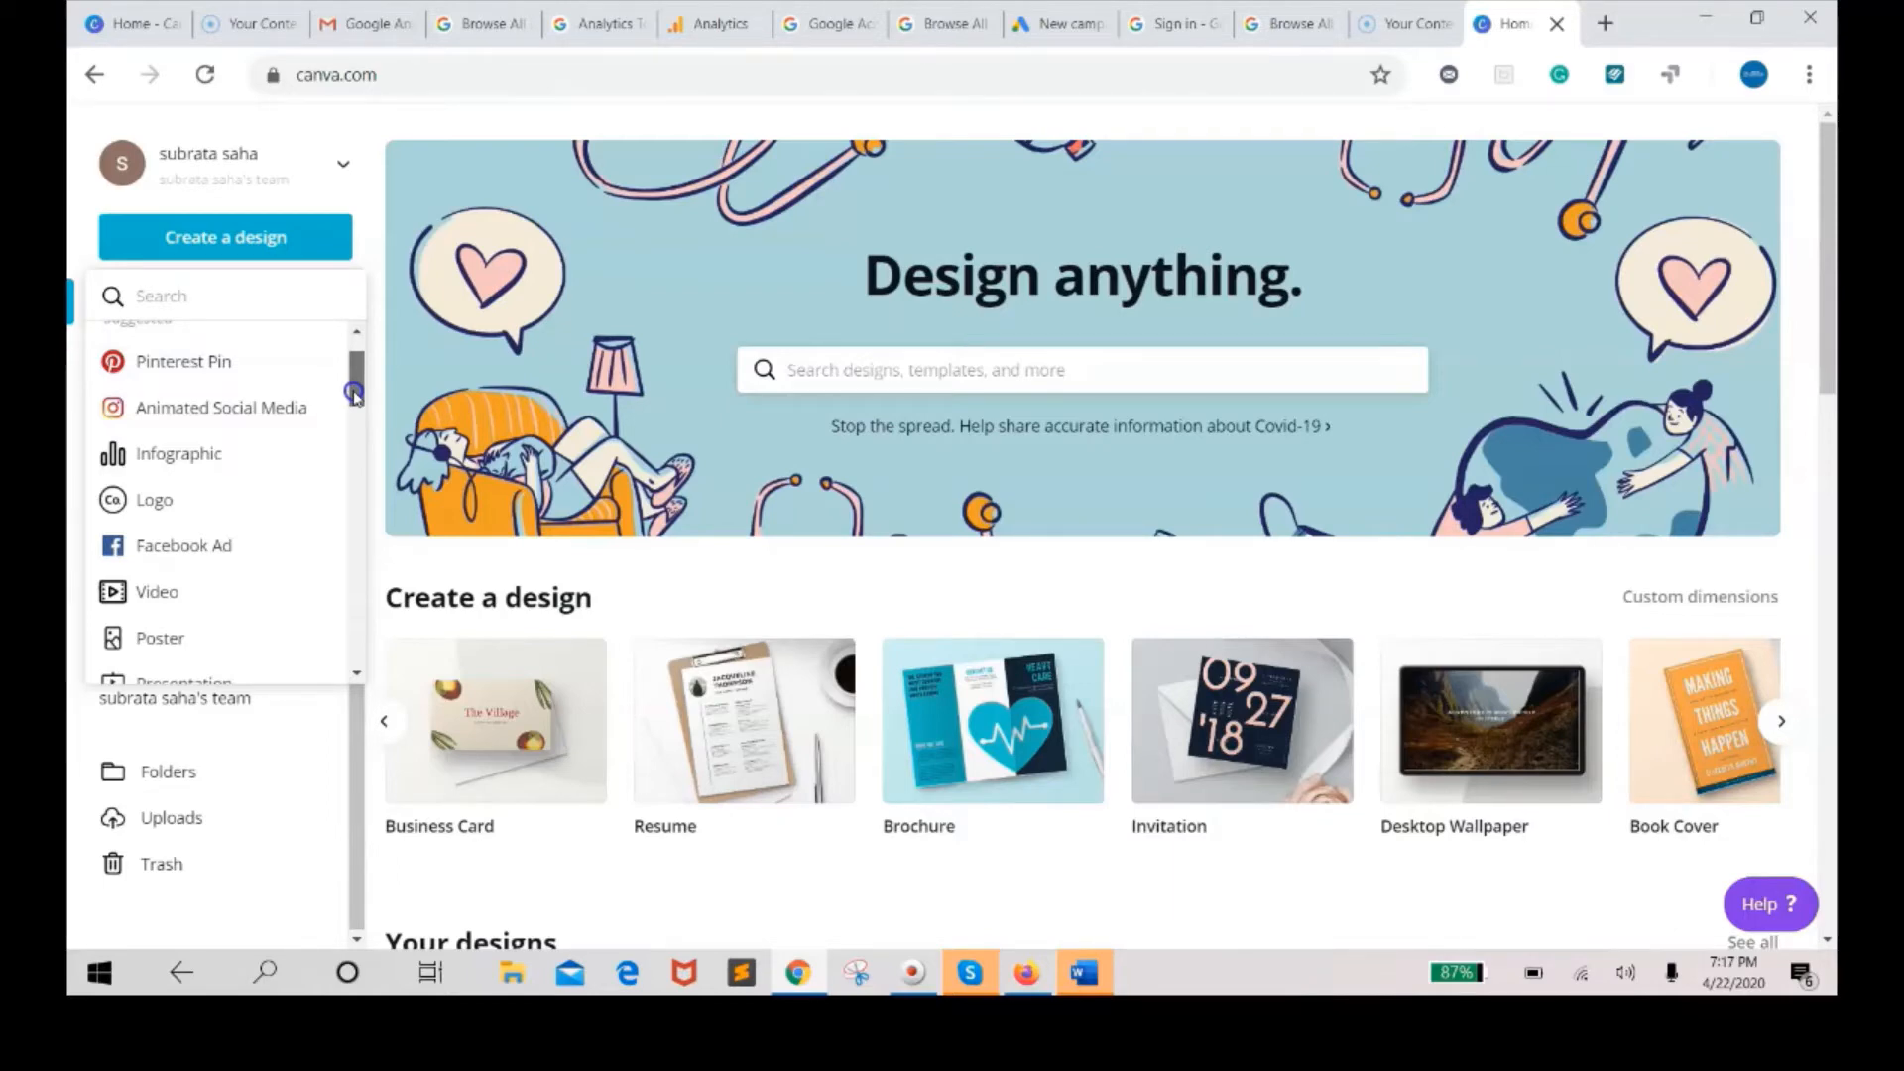
mouse_move(354, 393)
mouse_down()
mouse_move(354, 465)
mouse_move(358, 366)
mouse_up()
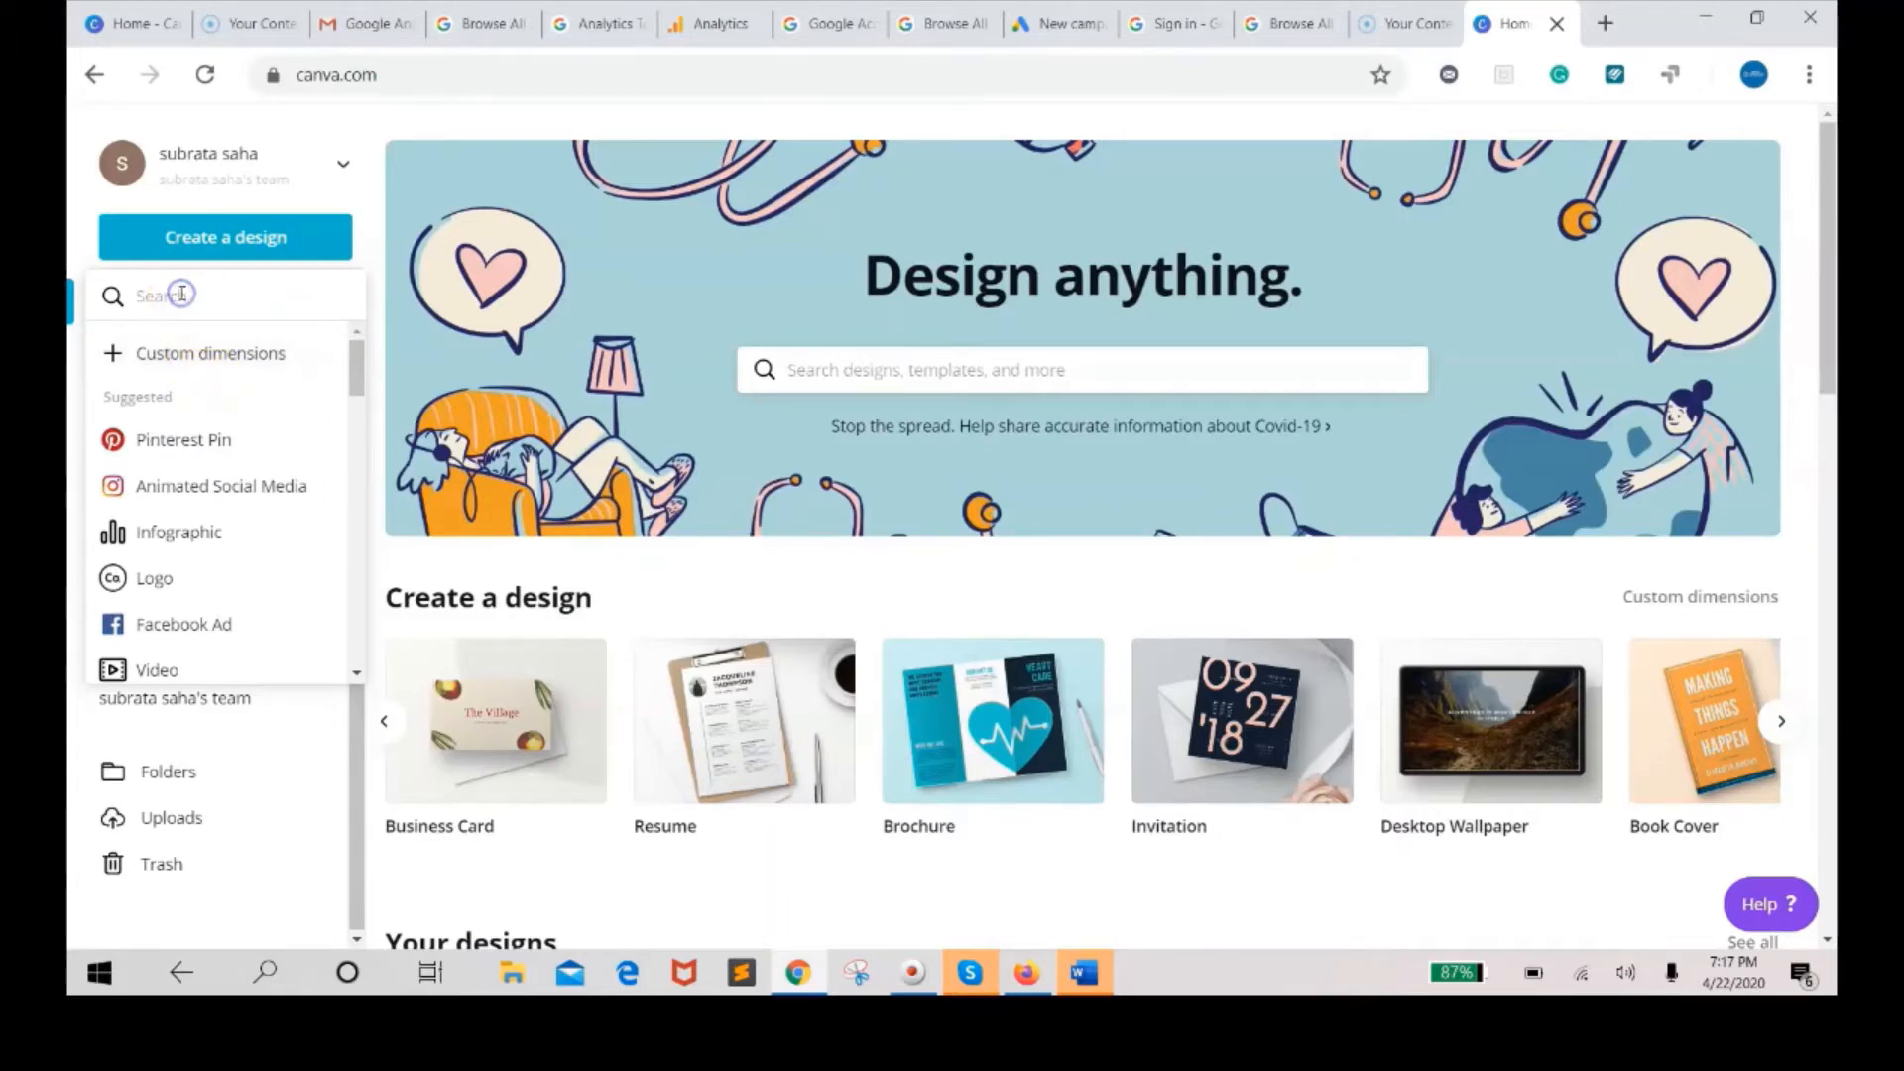
text(instr)
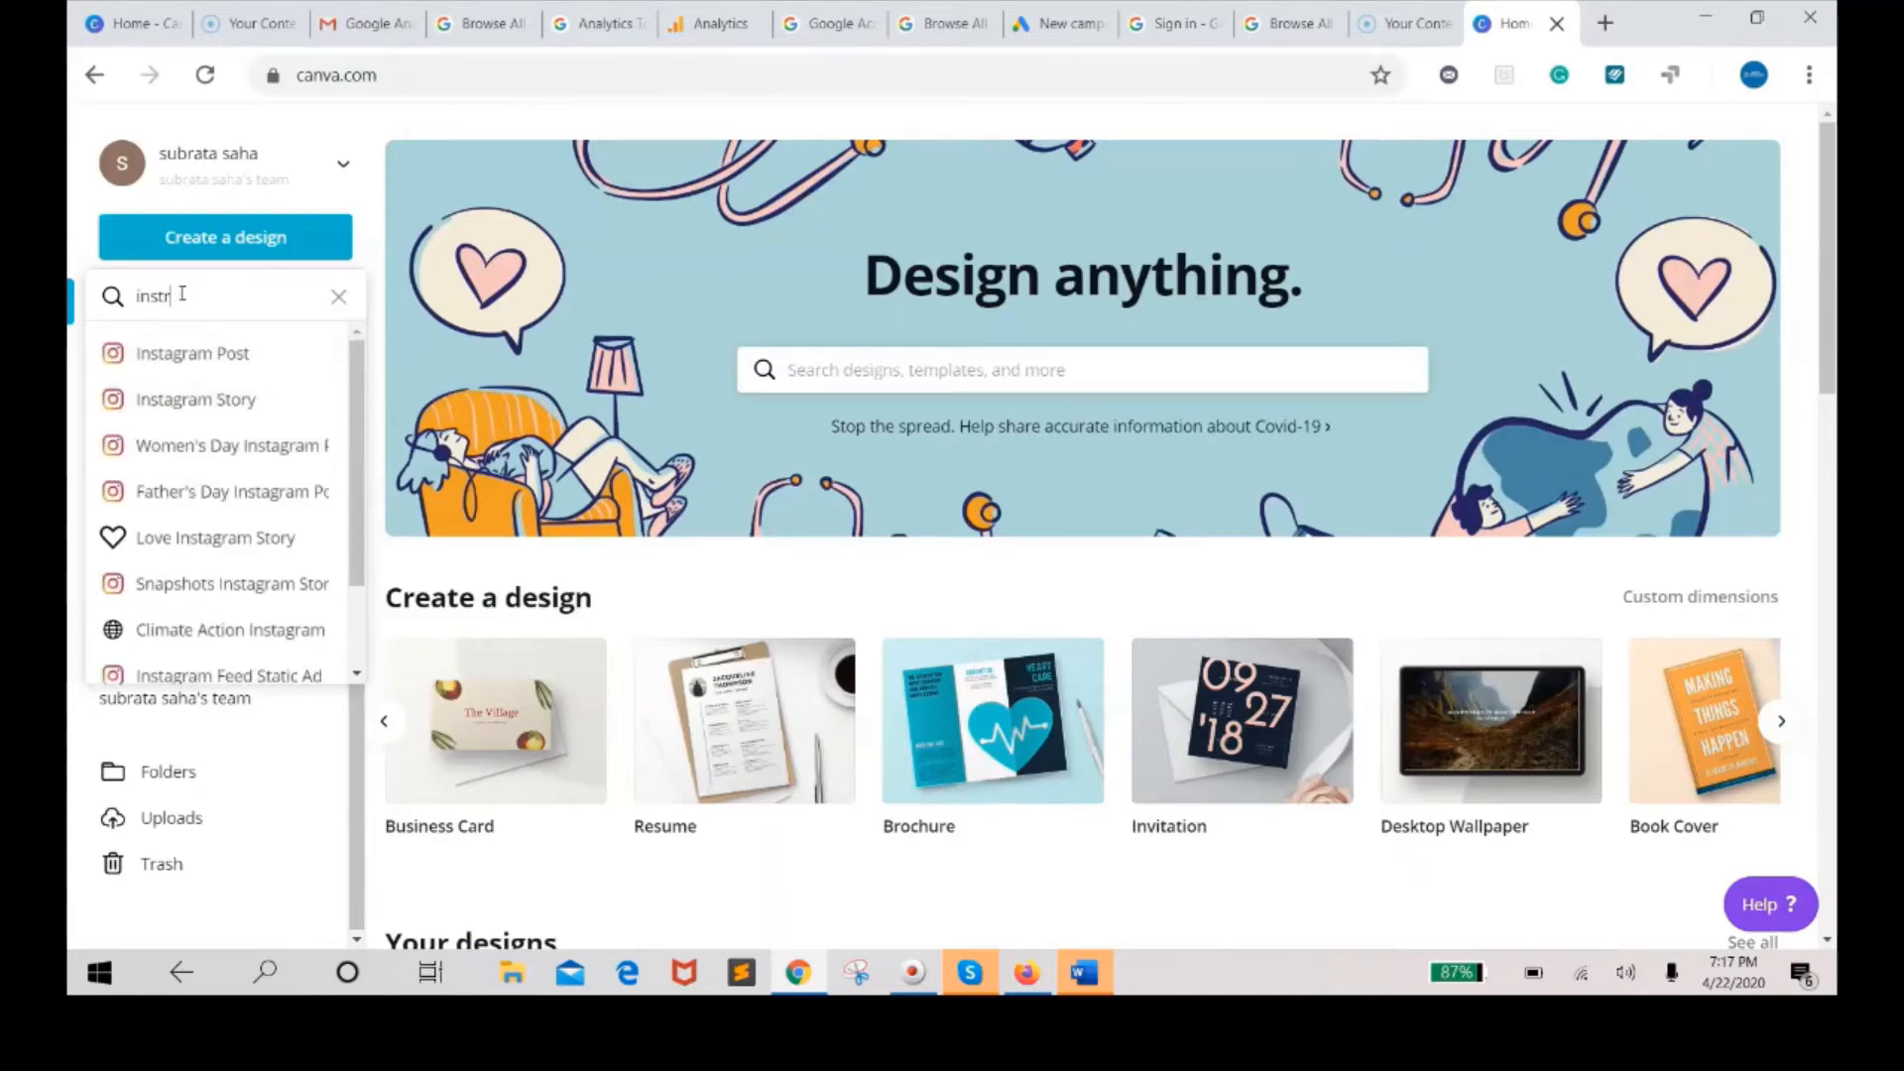
click(196, 363)
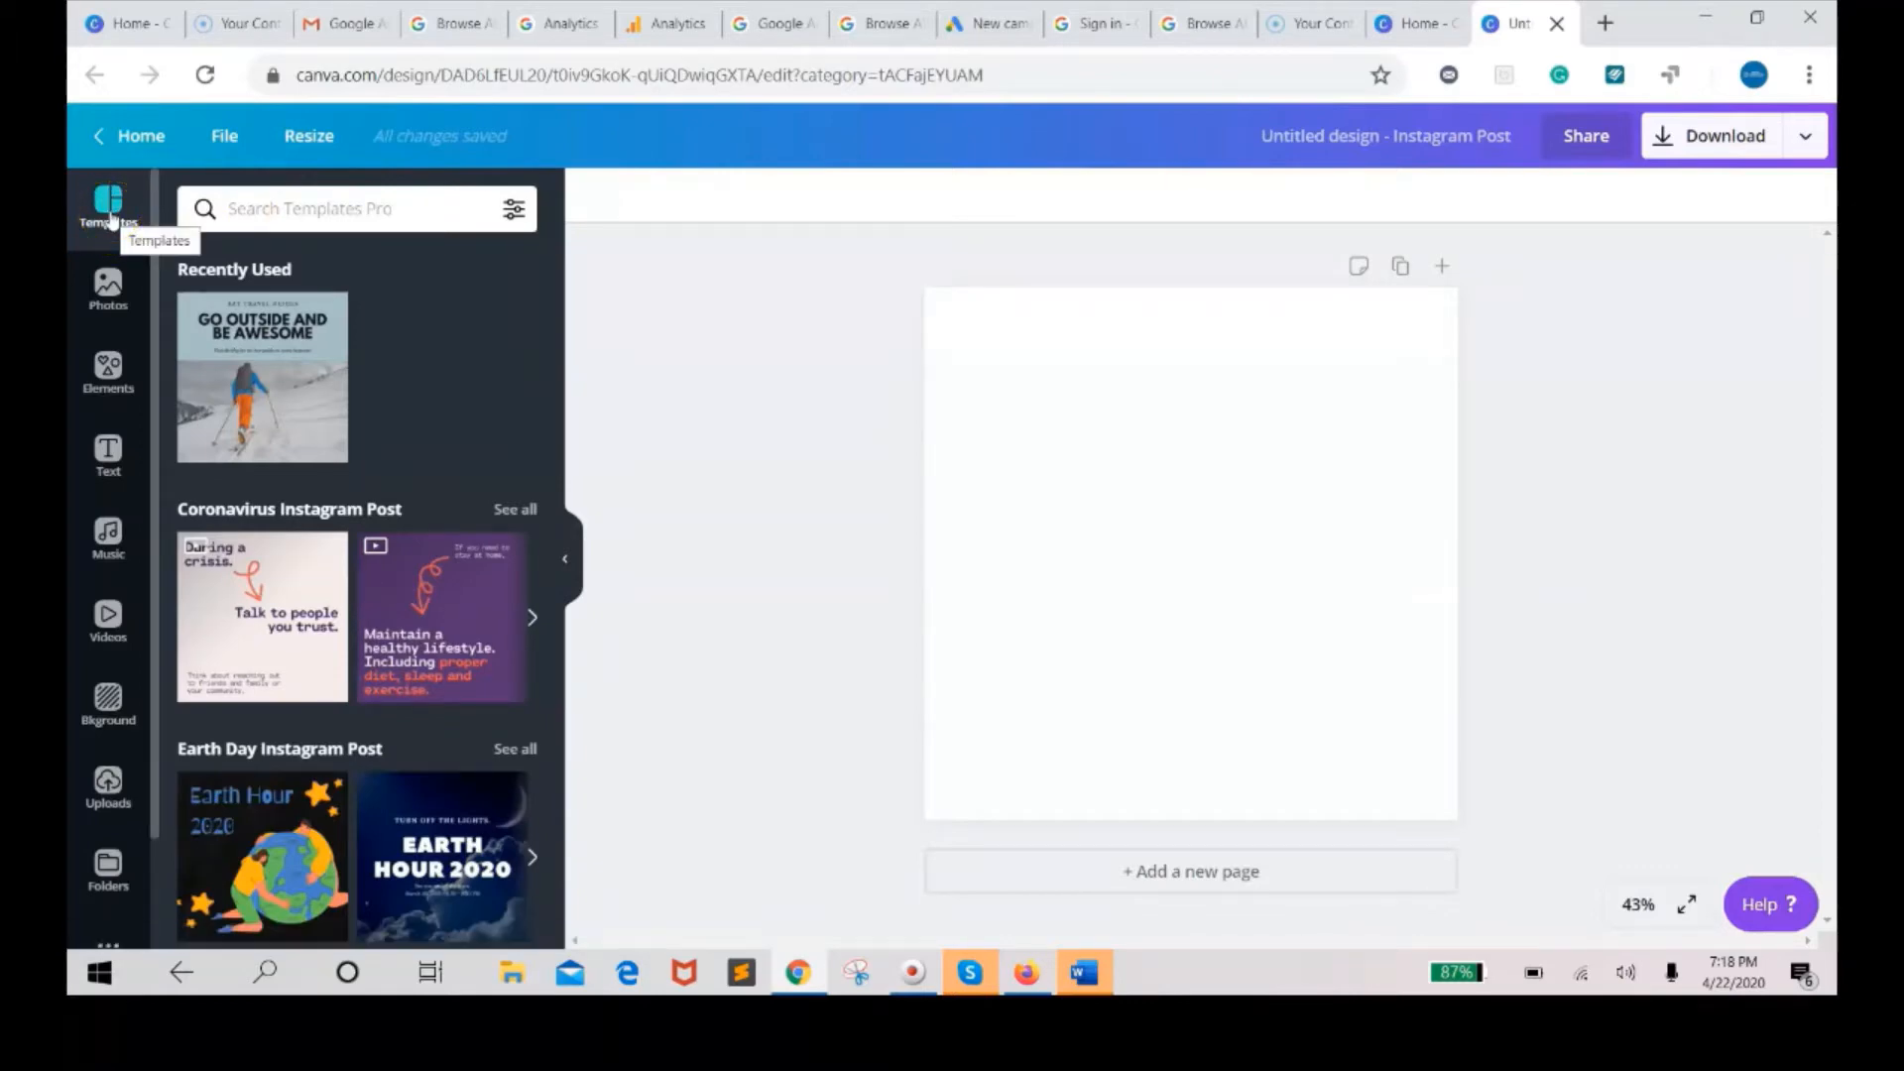
Browse the Photos panel and open the Food photo category to look through its images.
click(109, 298)
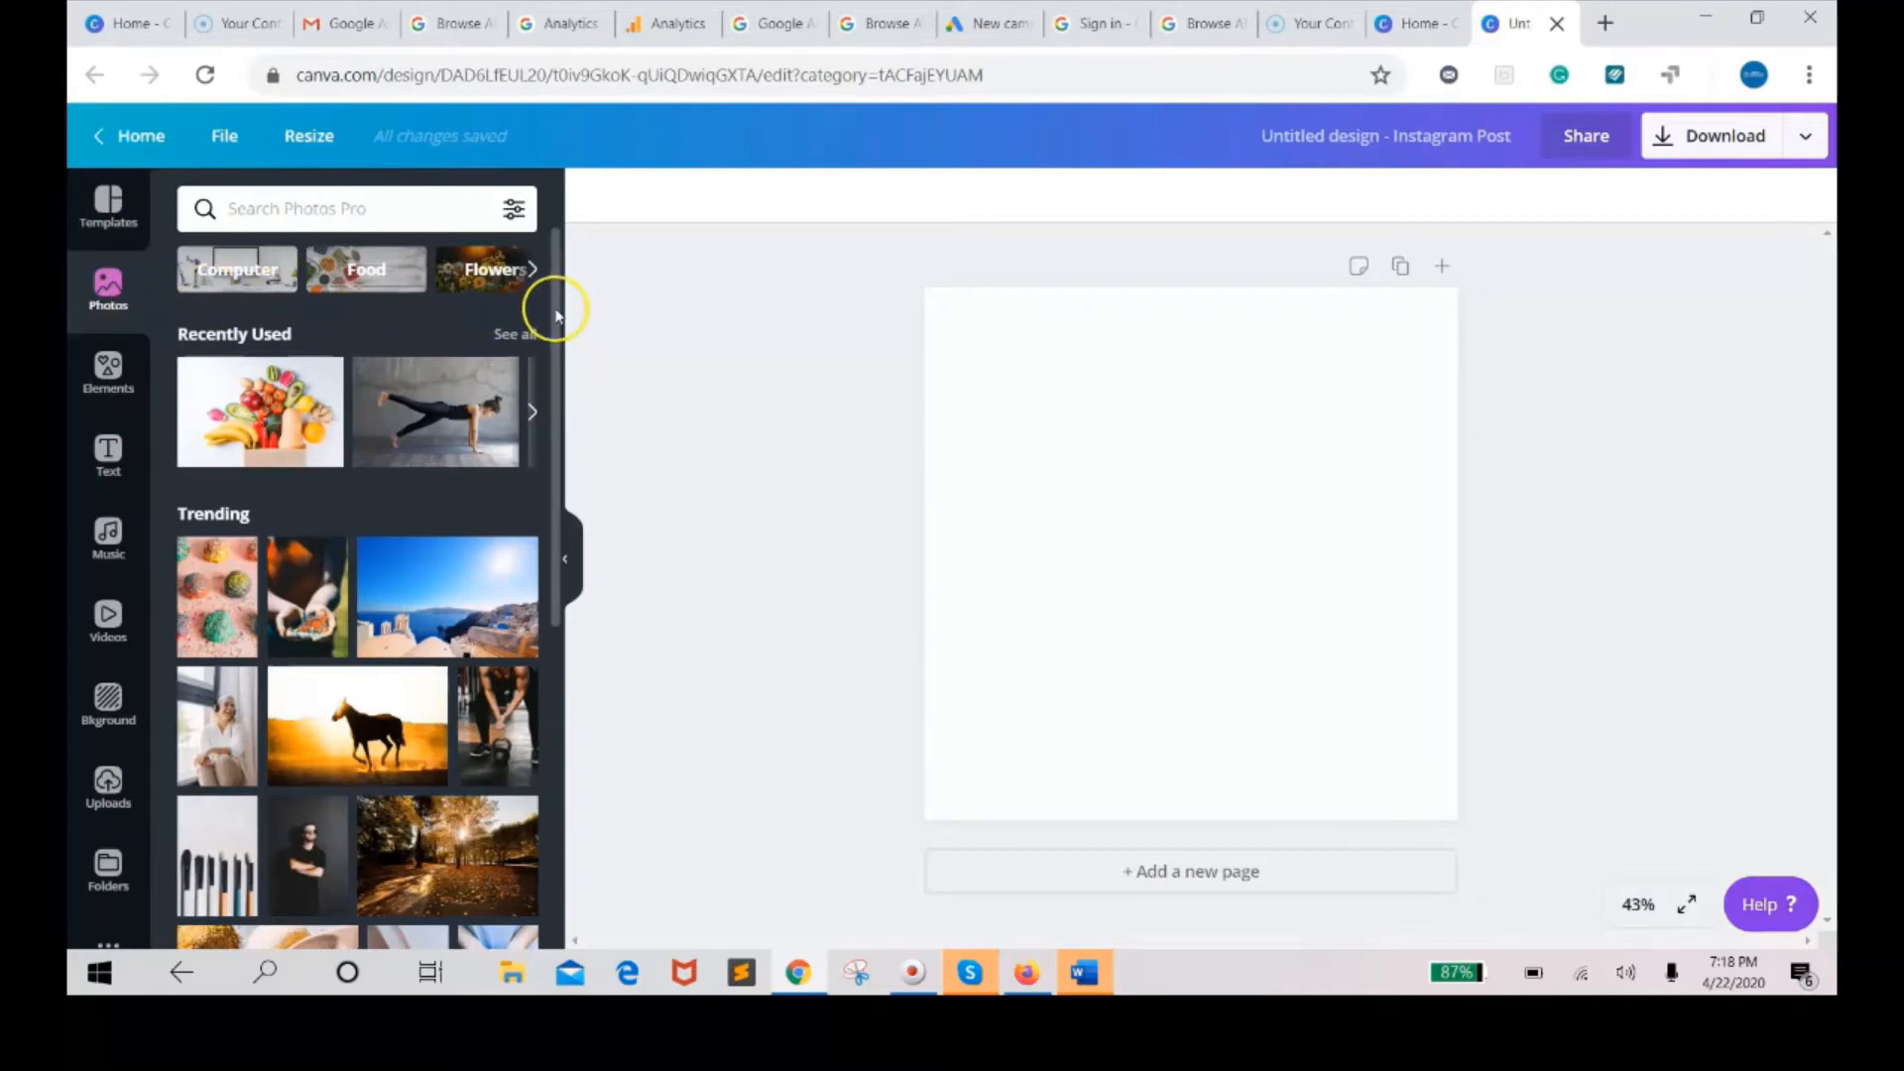
scroll(554, 313, down, 4)
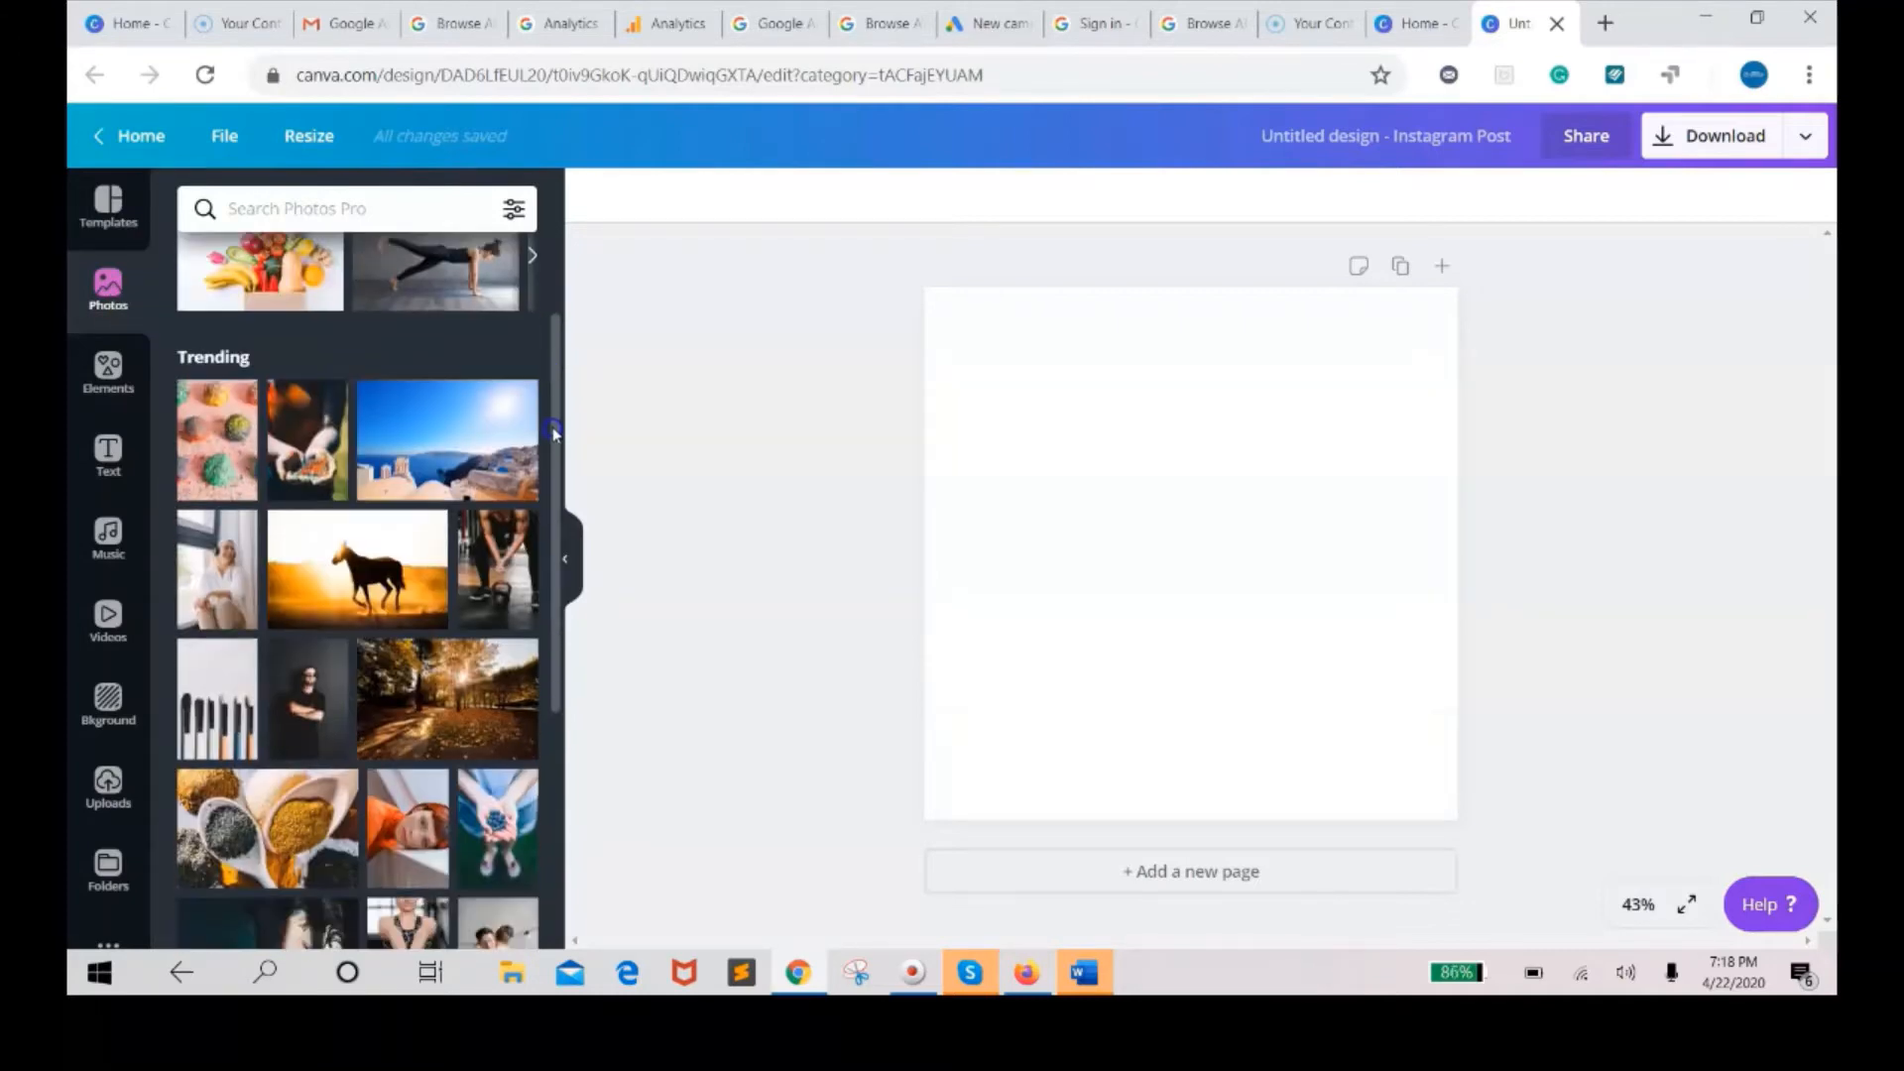
drag(555, 565, 555, 826)
drag(557, 913, 575, 555)
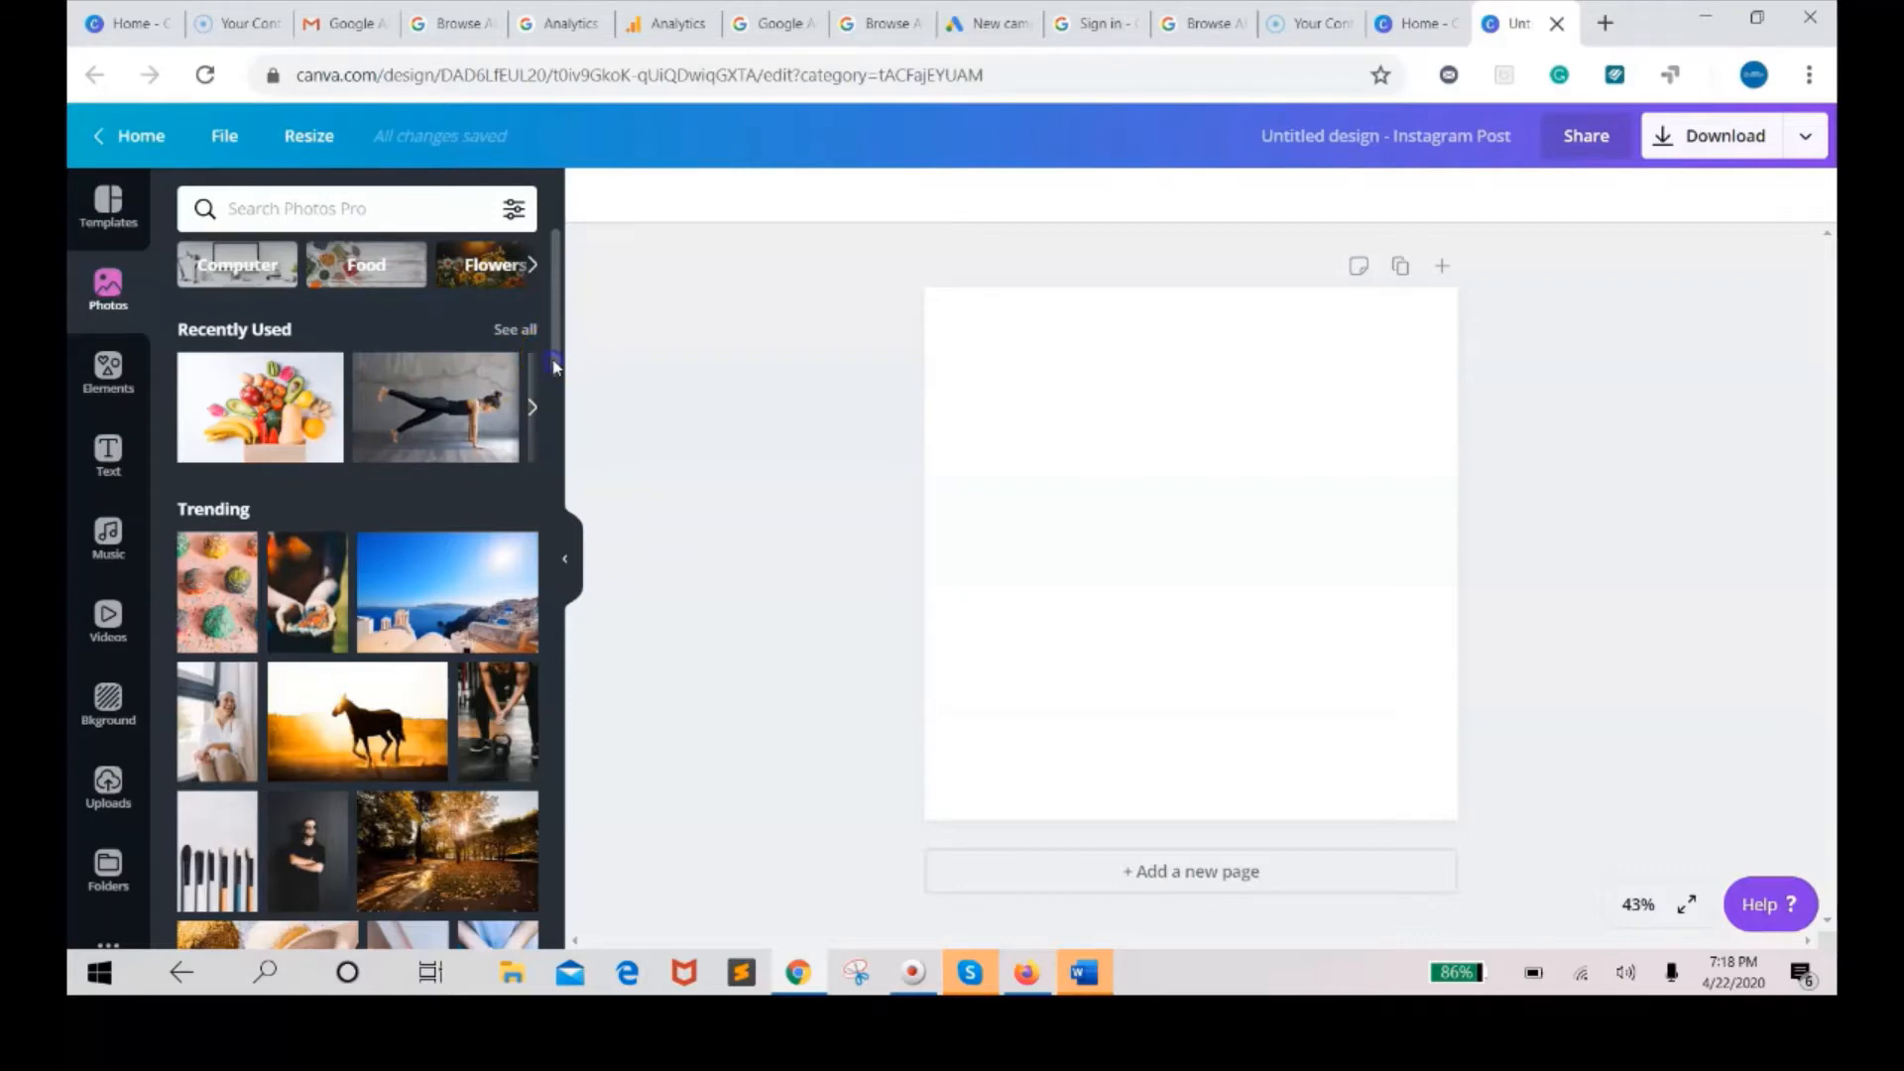
scroll(554, 367, down, 2)
scroll(554, 352, up, 2)
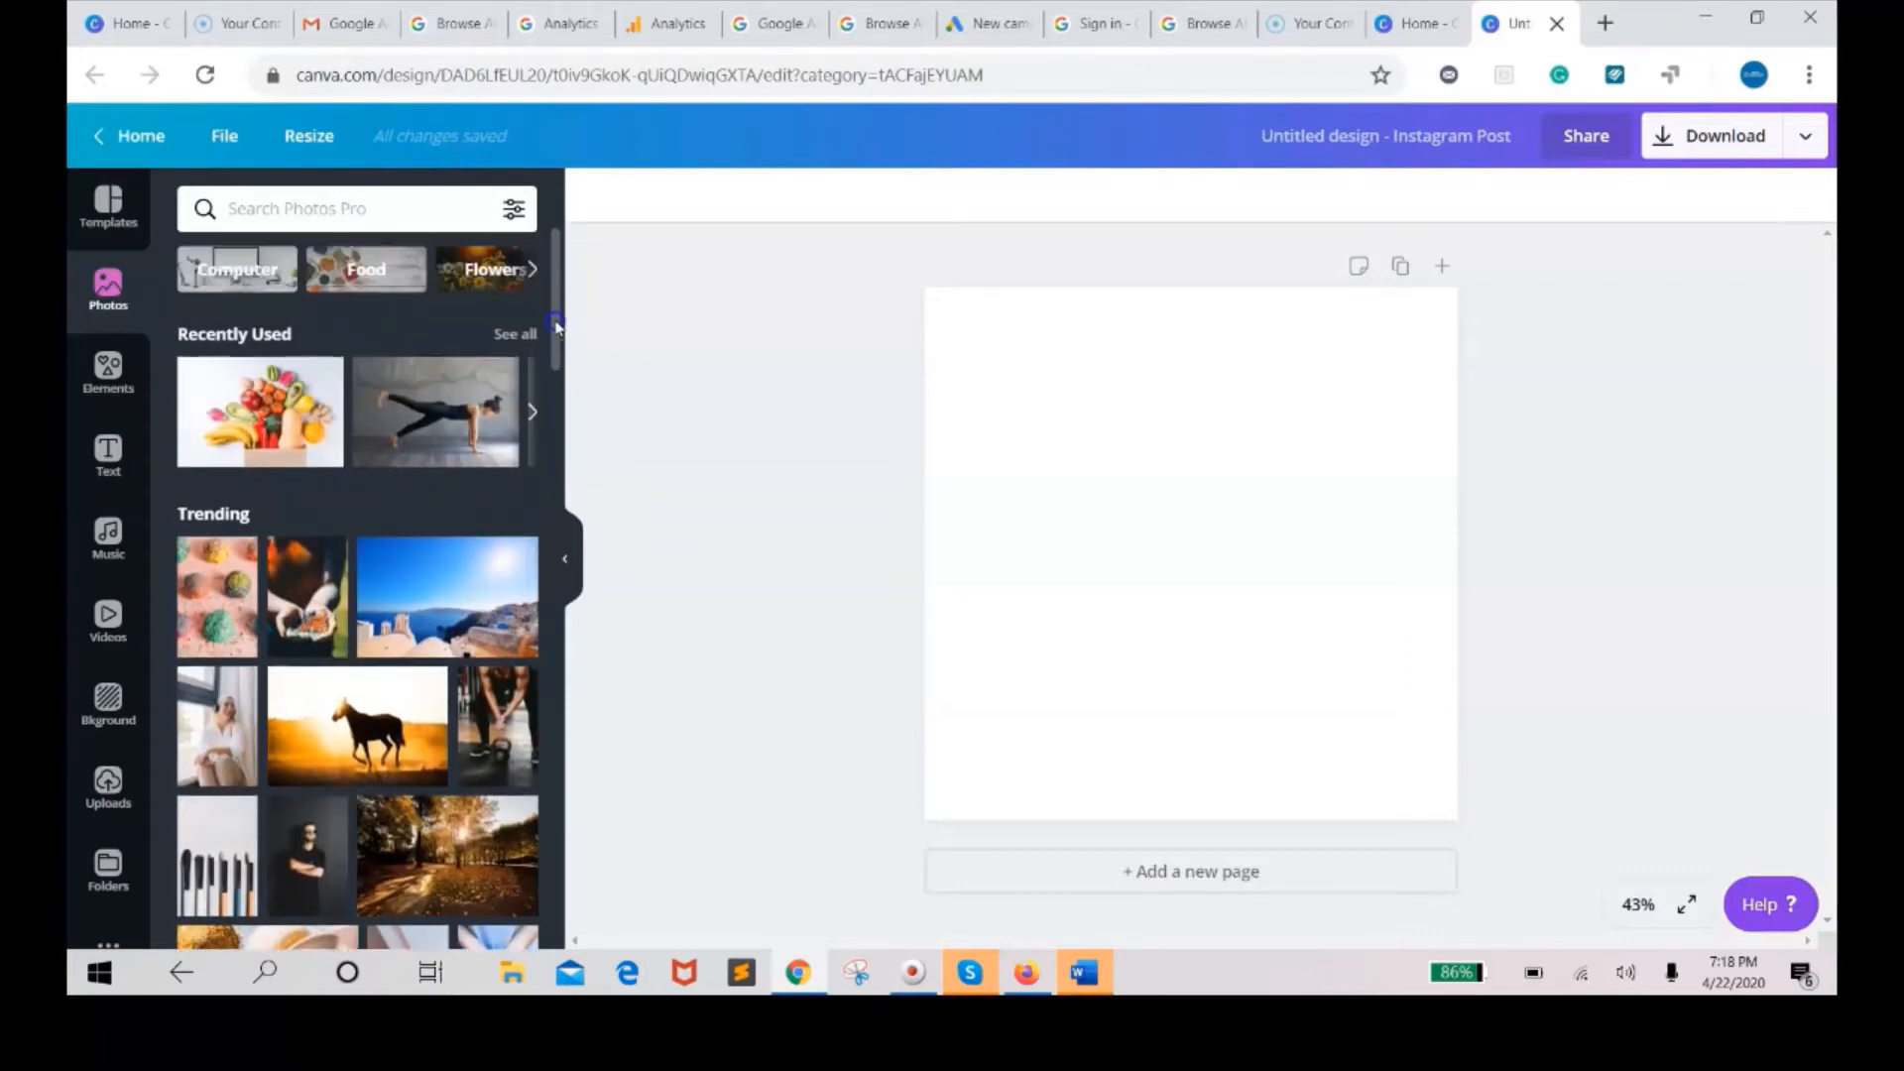
click(363, 278)
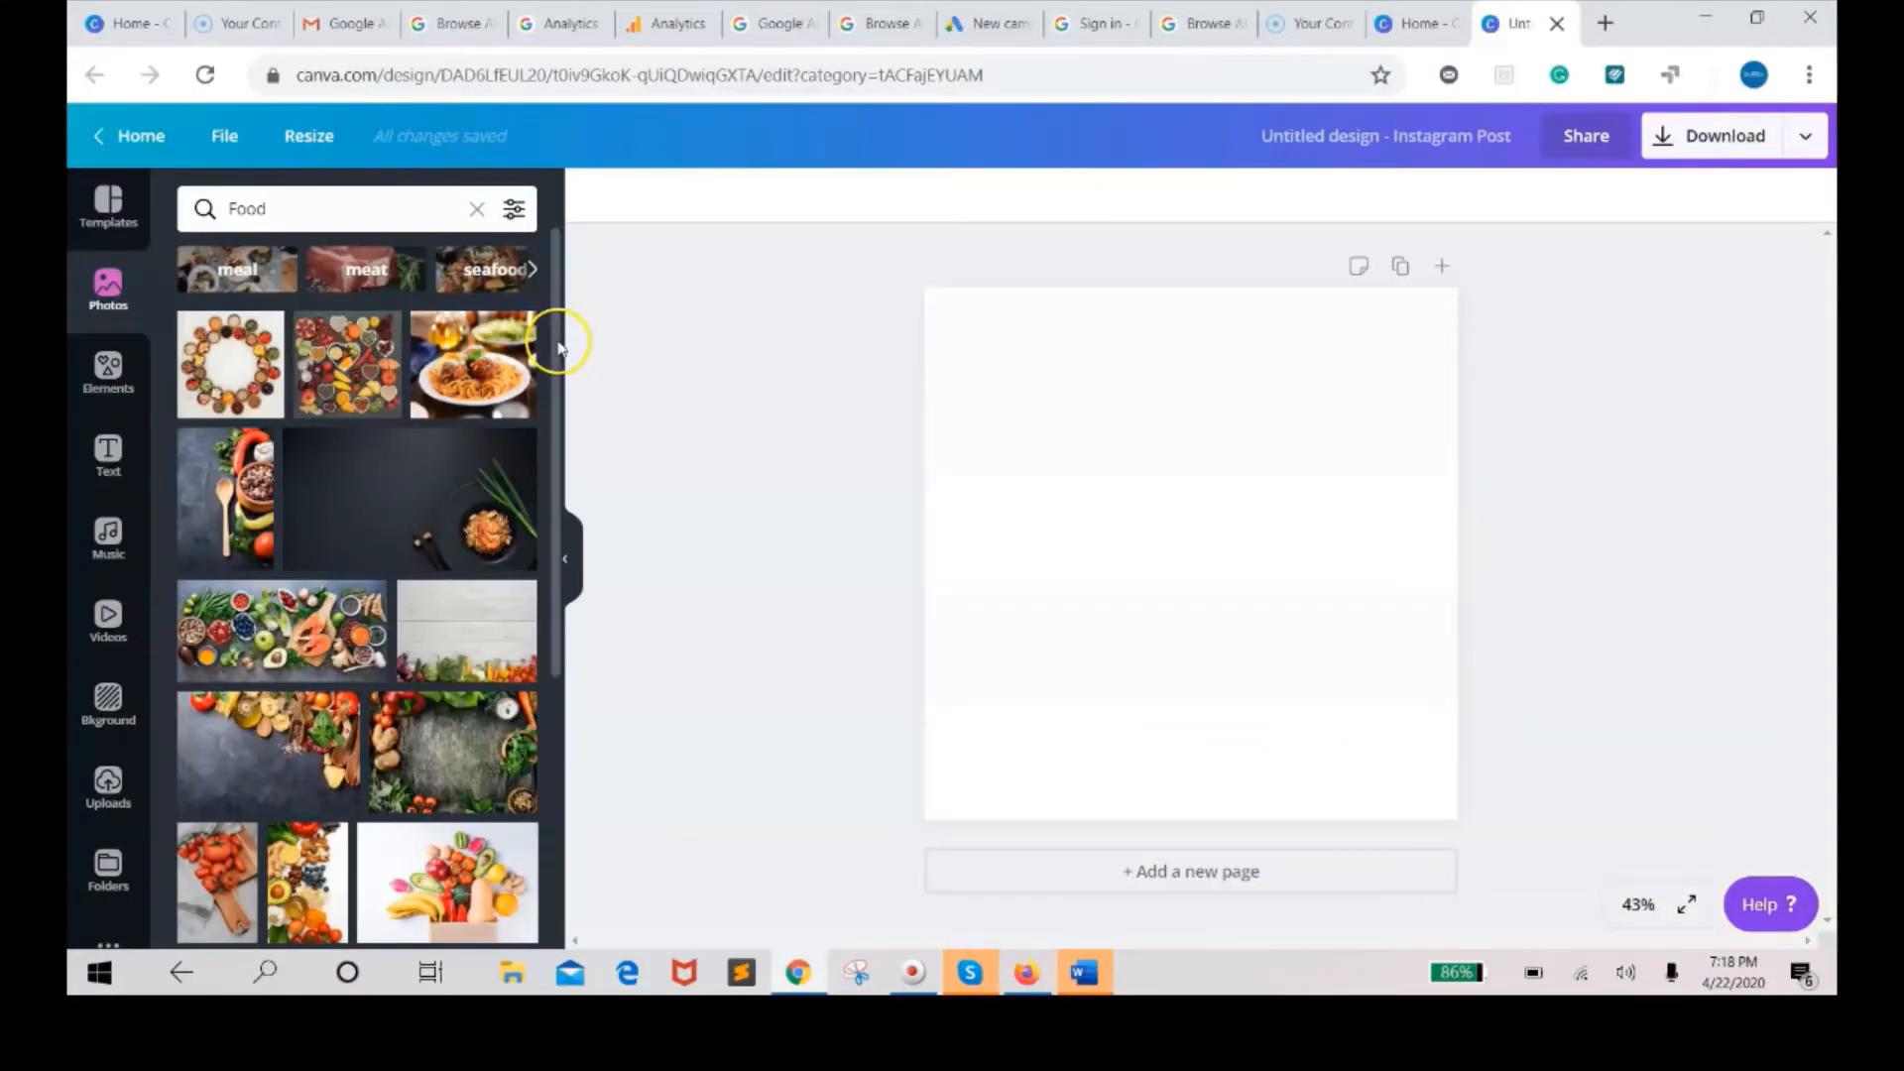
drag(558, 344, 553, 572)
drag(552, 633, 555, 692)
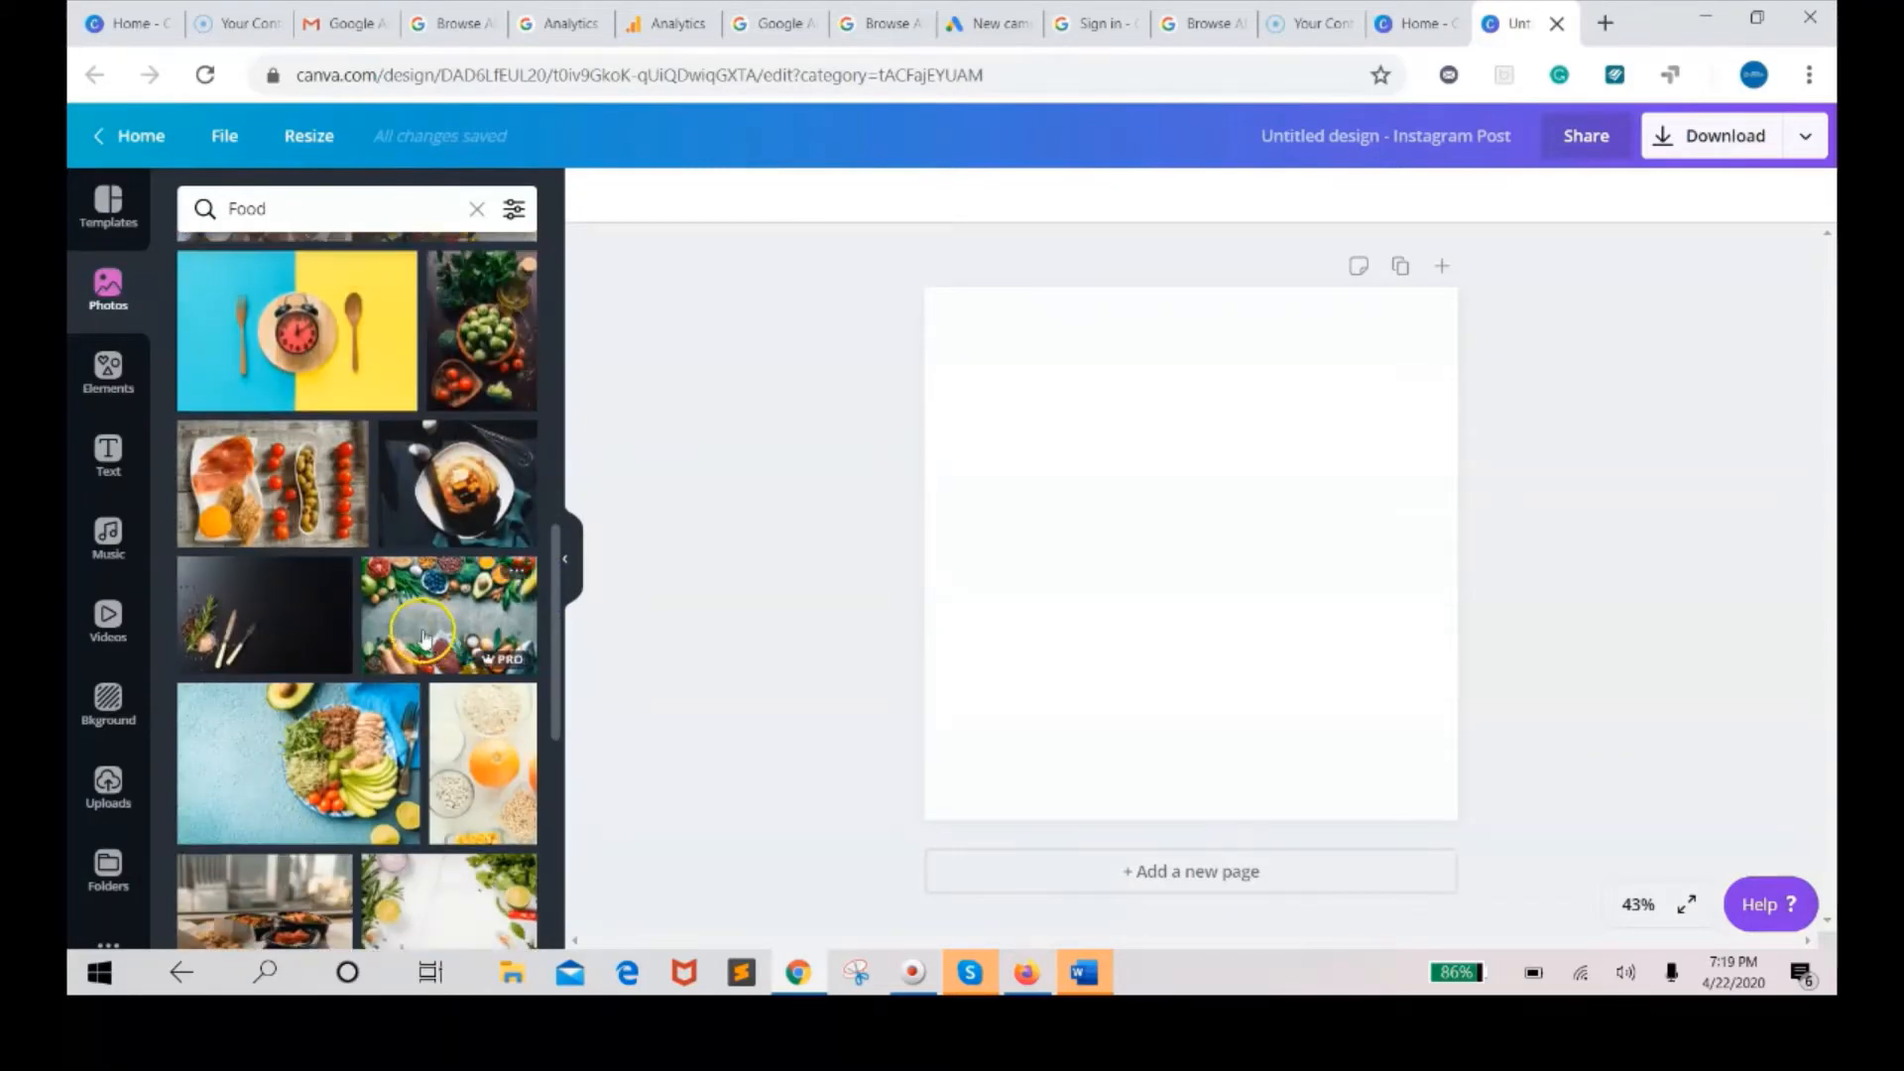
Look through the Elements, Text, Music, Videos and Background panels of the editor.
click(108, 385)
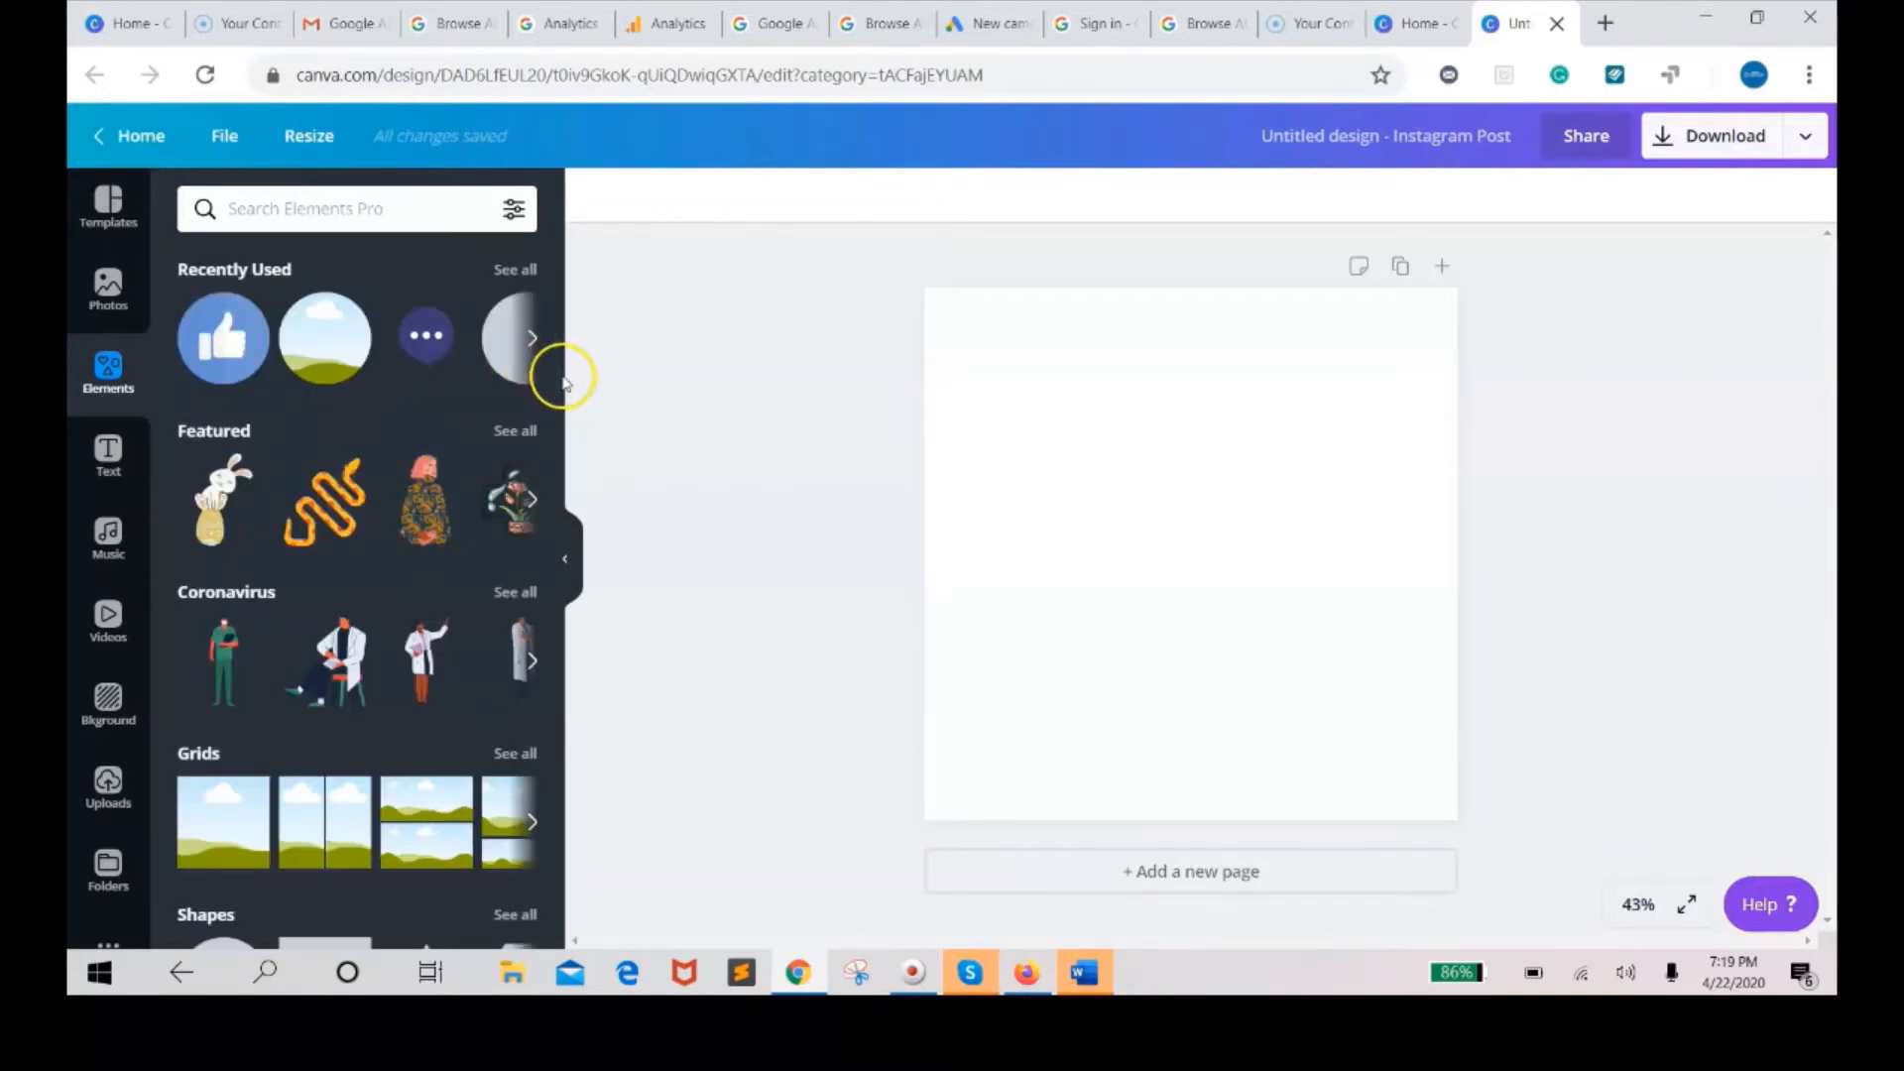
drag(558, 389, 557, 848)
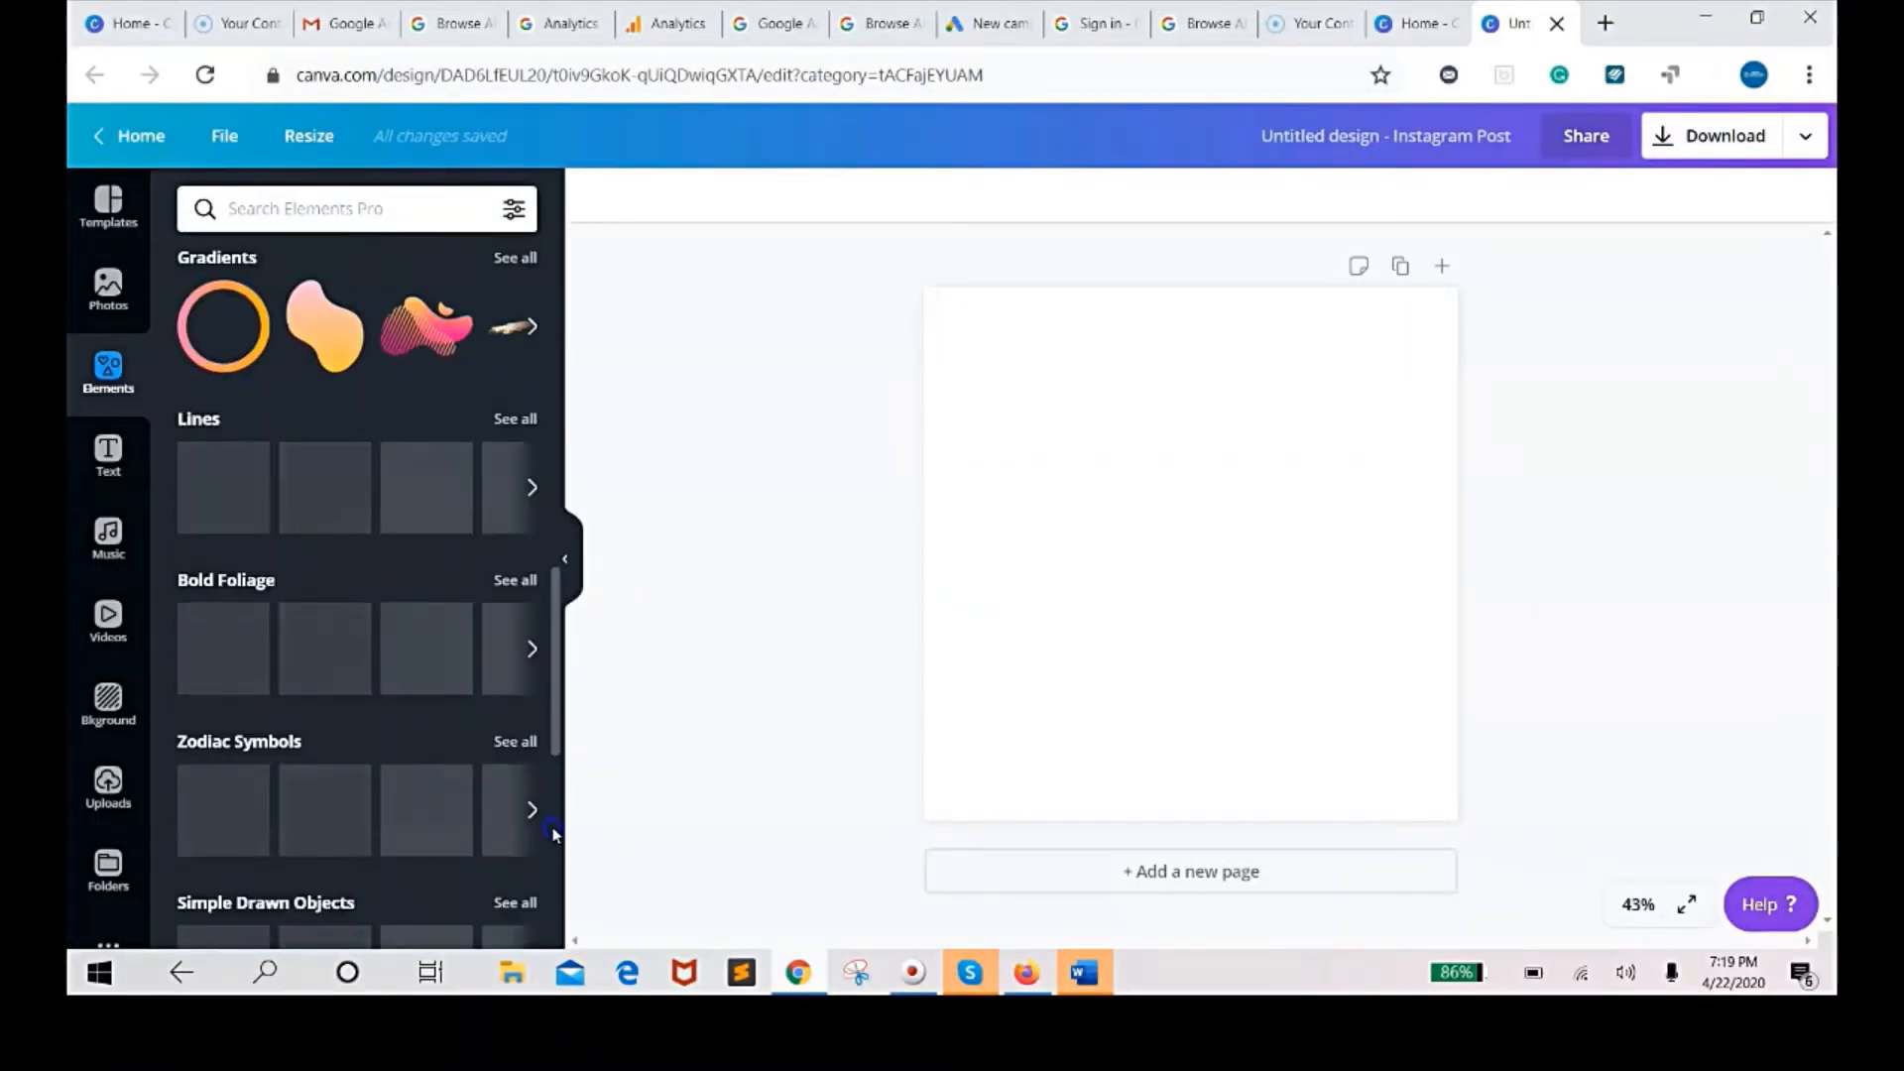
mouse_move(553, 833)
mouse_down()
mouse_move(556, 776)
mouse_move(565, 989)
mouse_move(568, 768)
mouse_up()
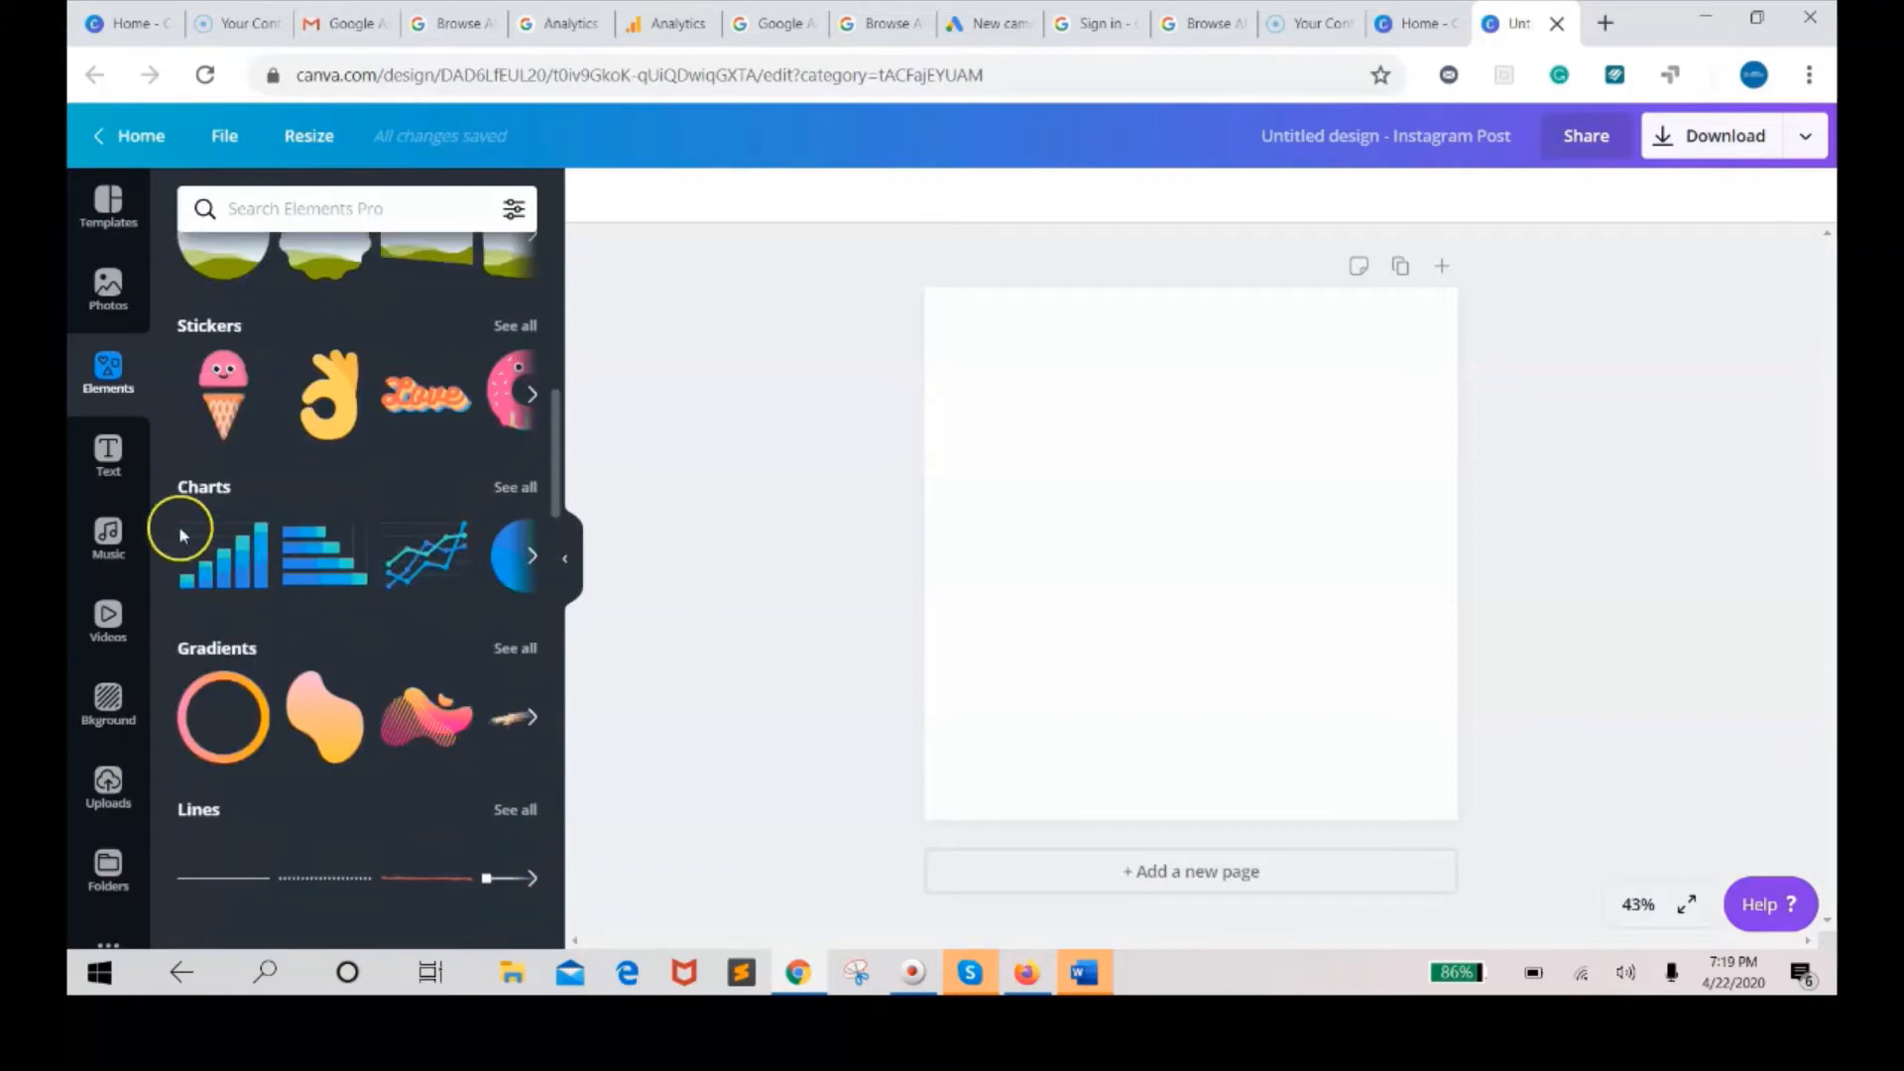
click(108, 452)
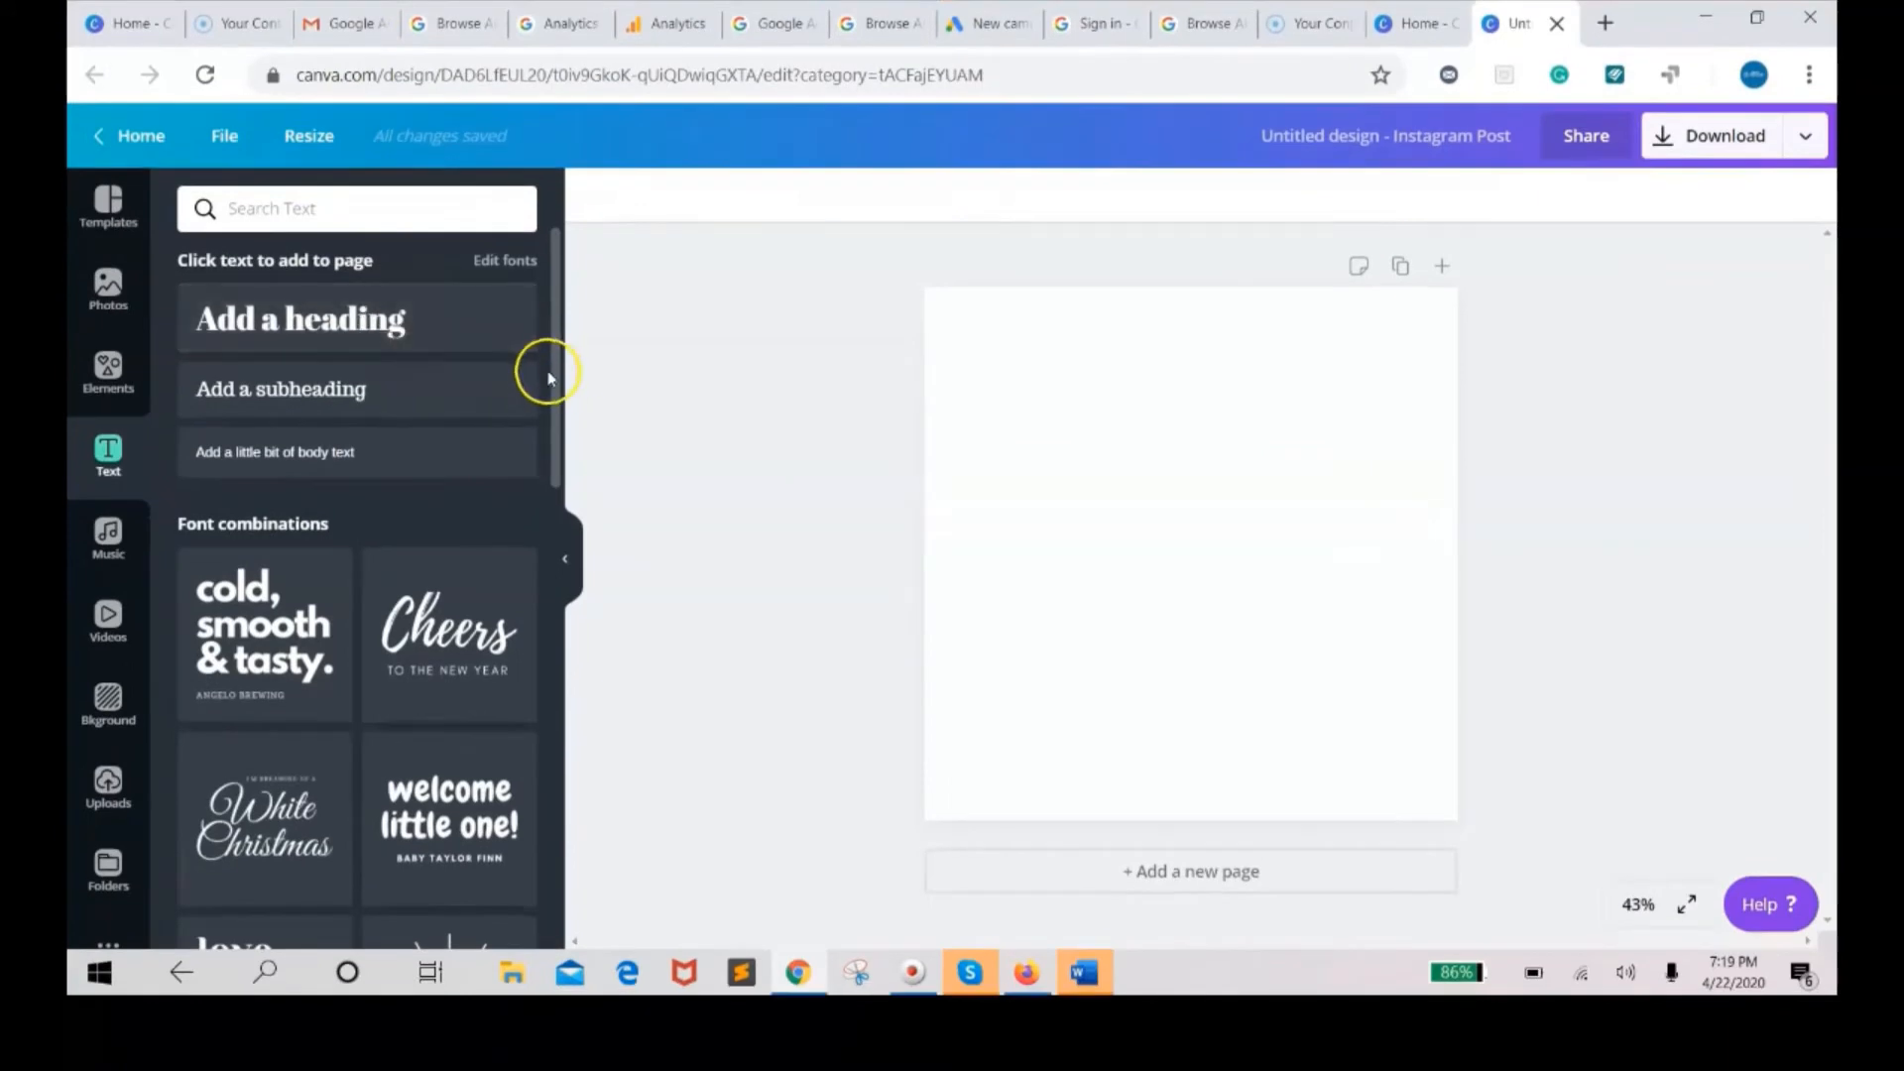
scroll(559, 389, down, 3)
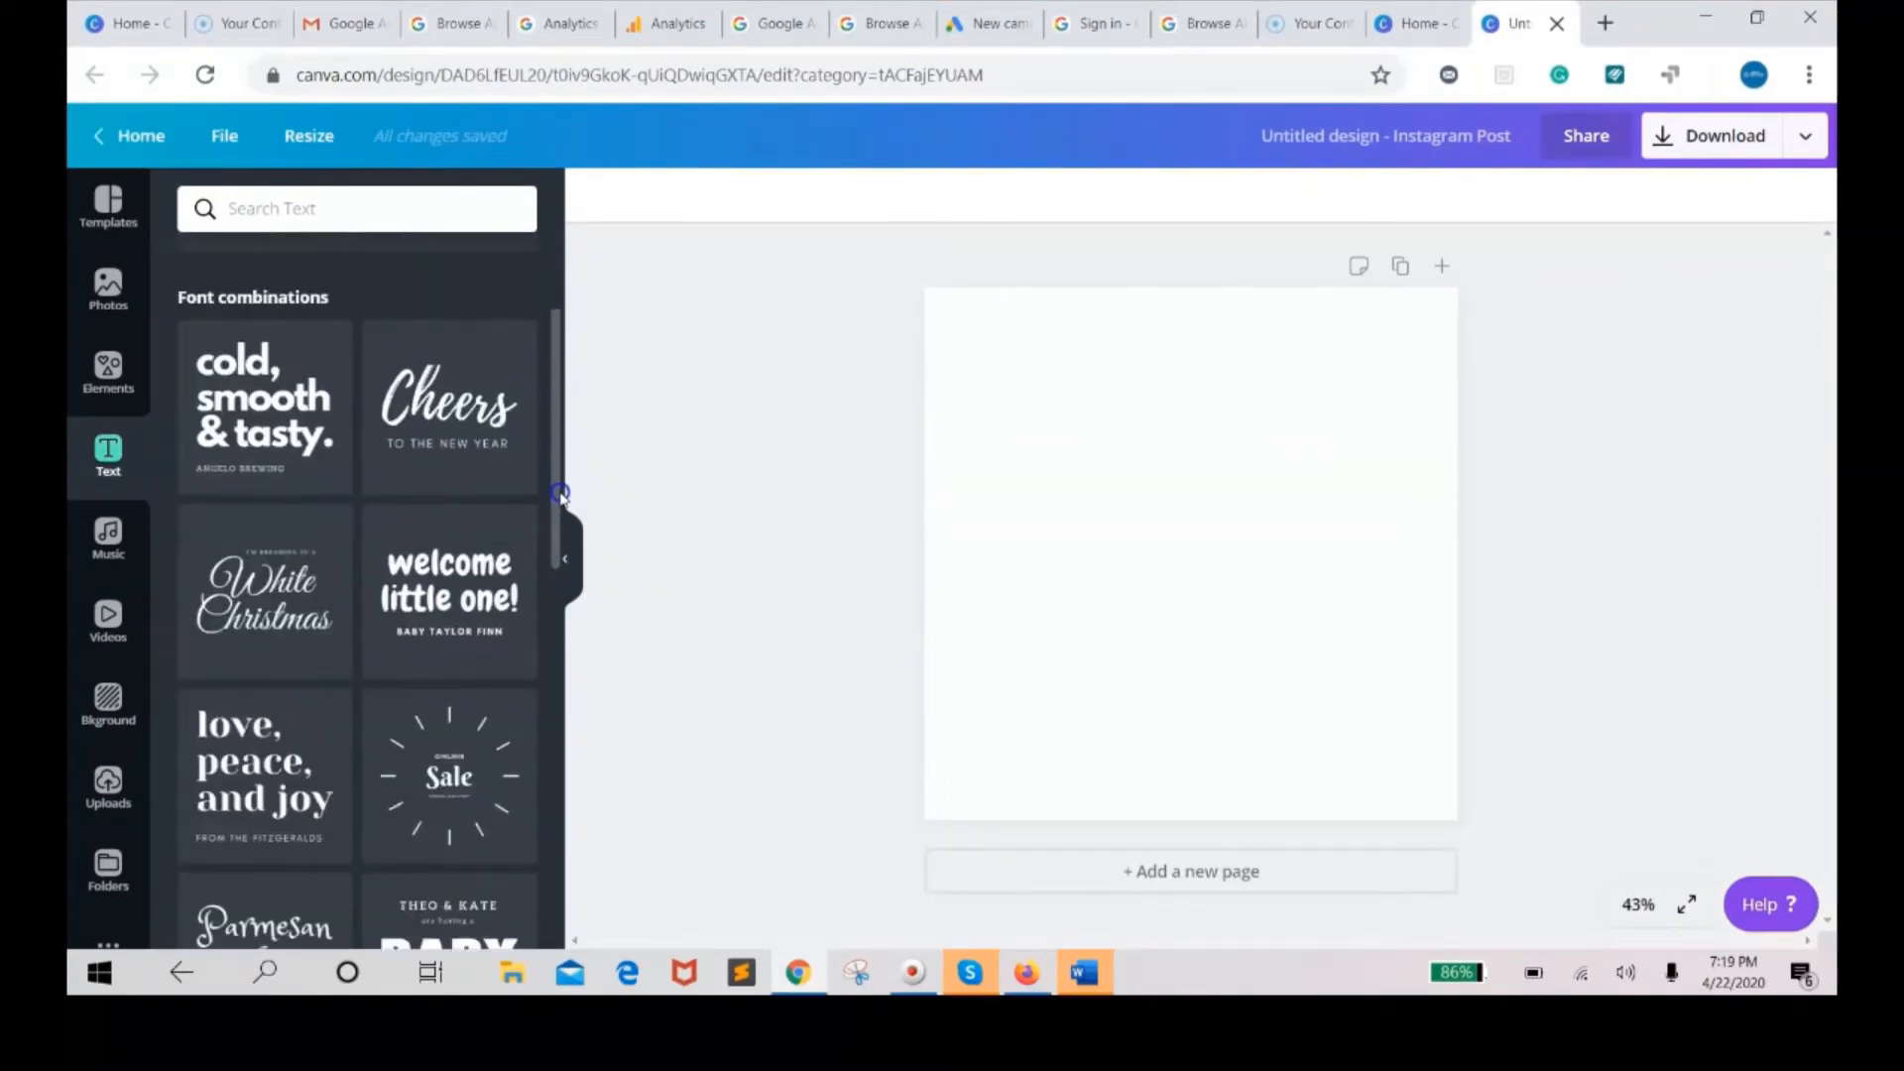
scroll(559, 392, up, 3)
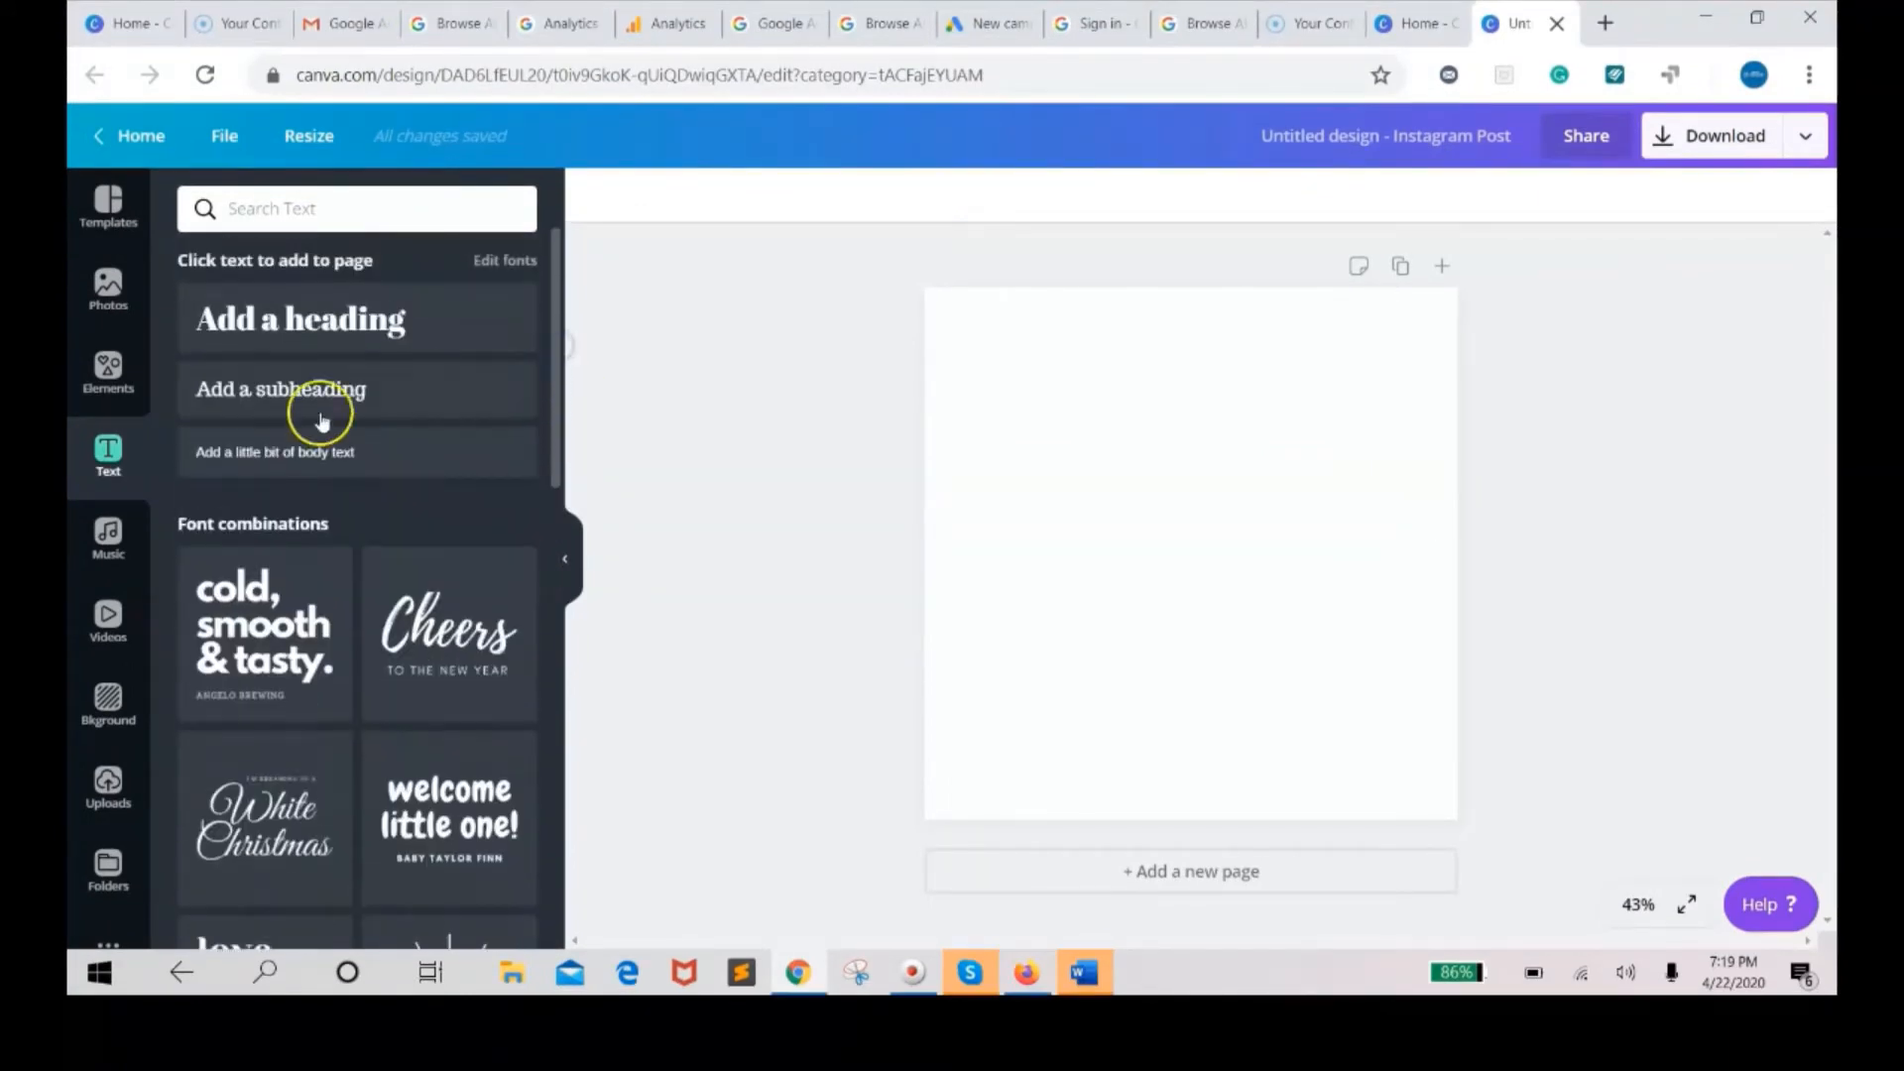
click(107, 532)
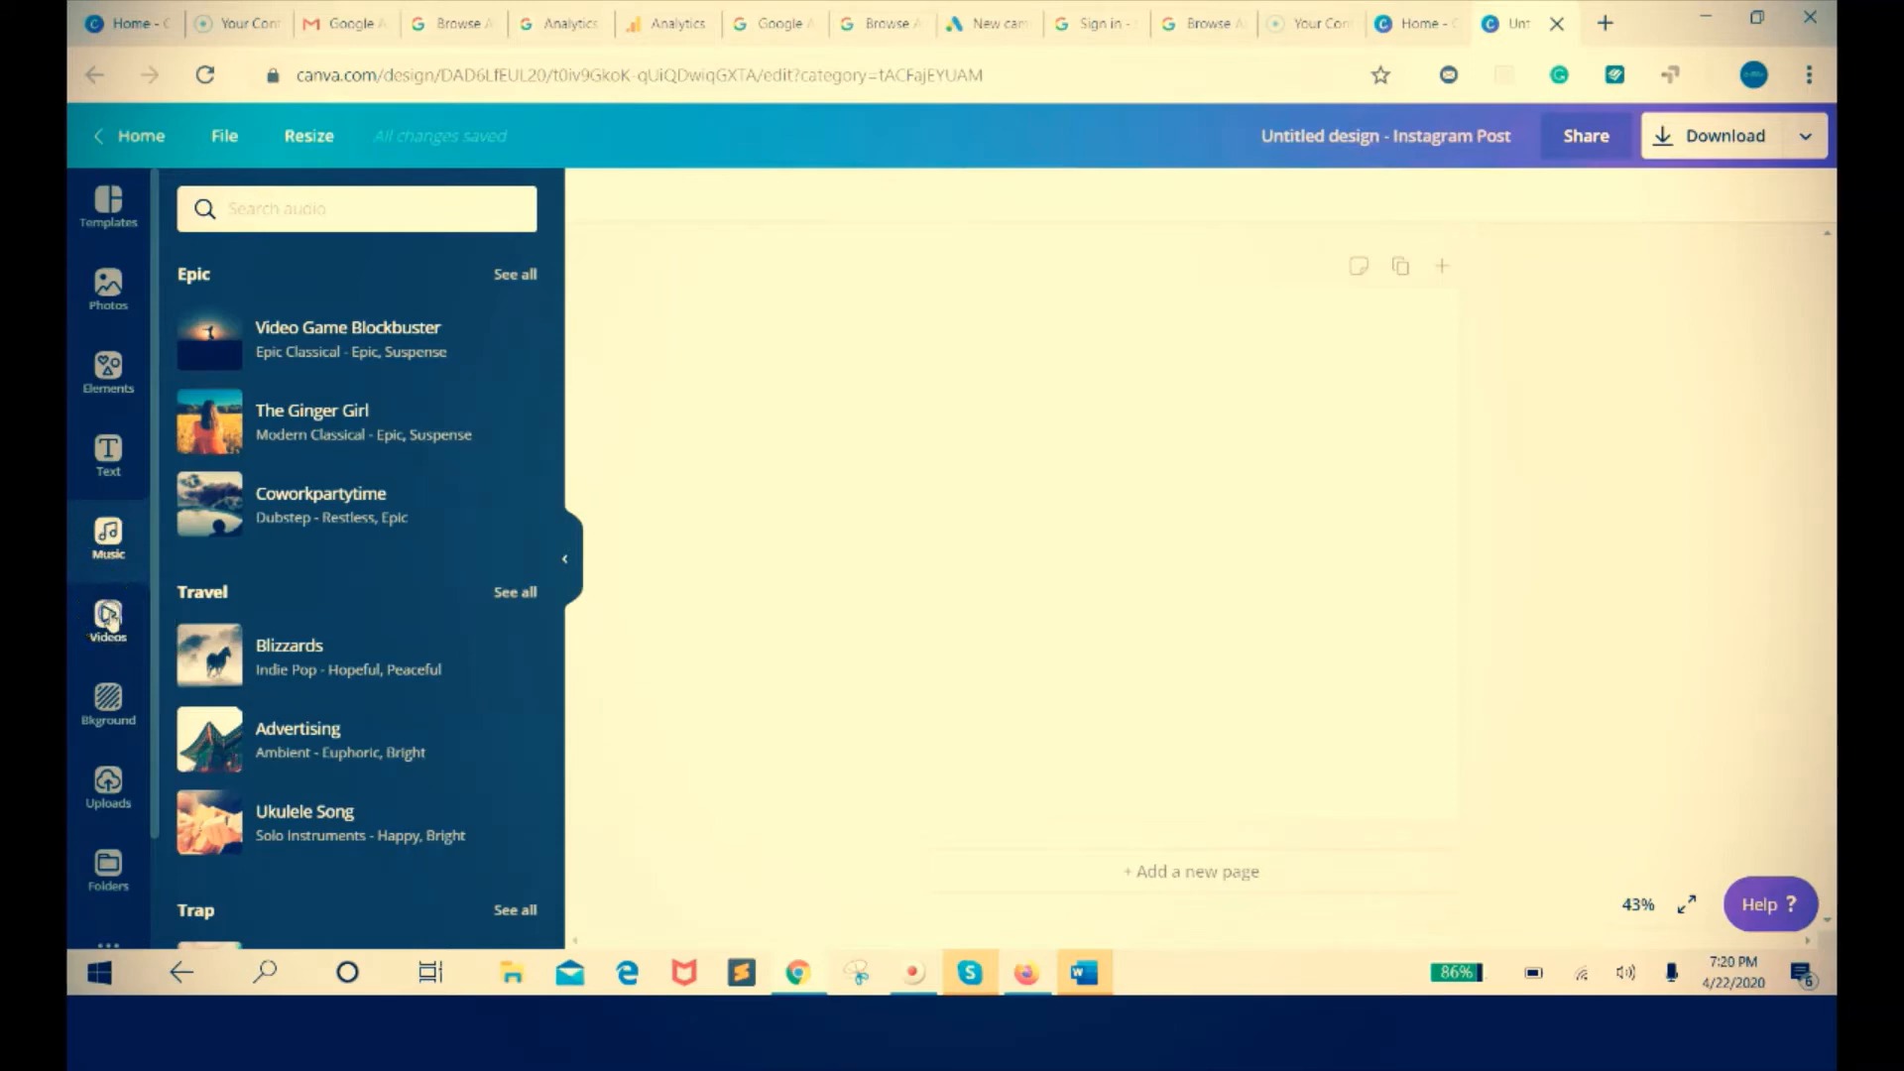
click(109, 617)
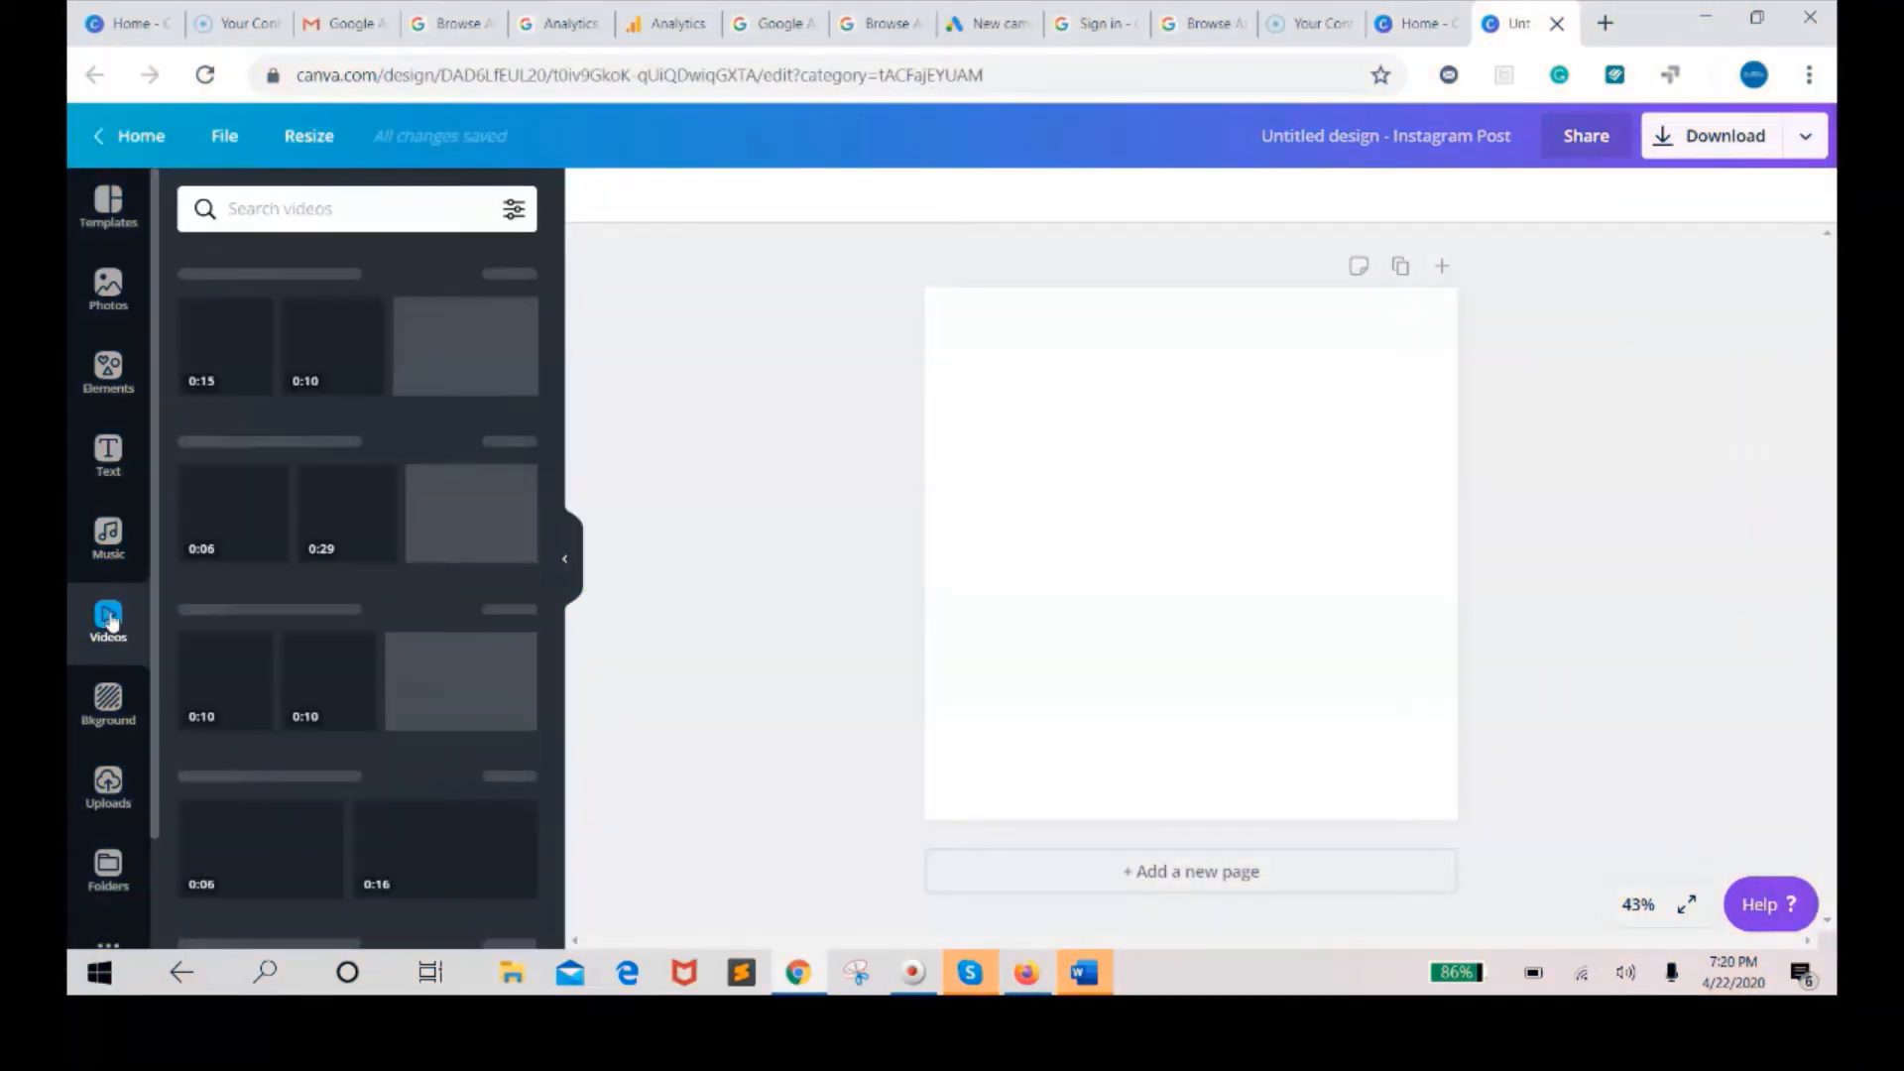
click(111, 716)
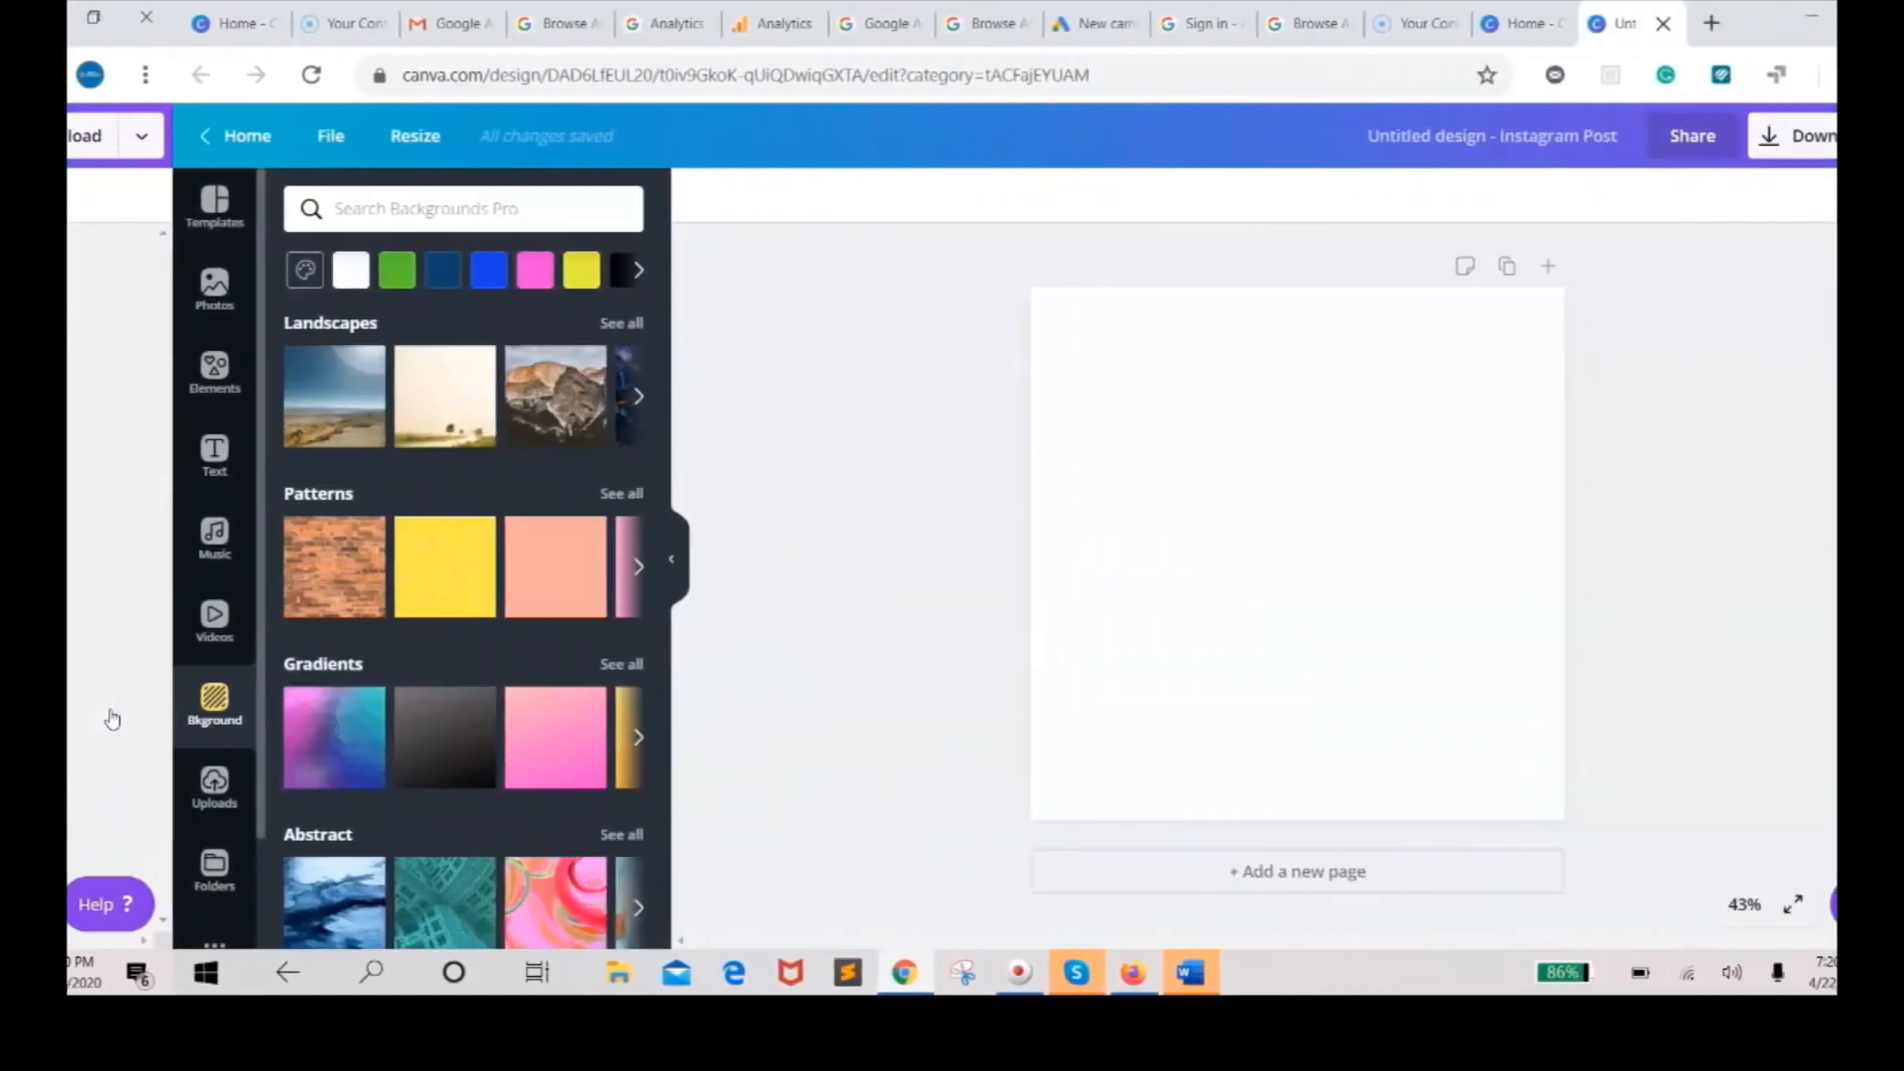
Browse the Uploads panel, open and close the image upload dialog, then view the Folders panel.
click(502, 785)
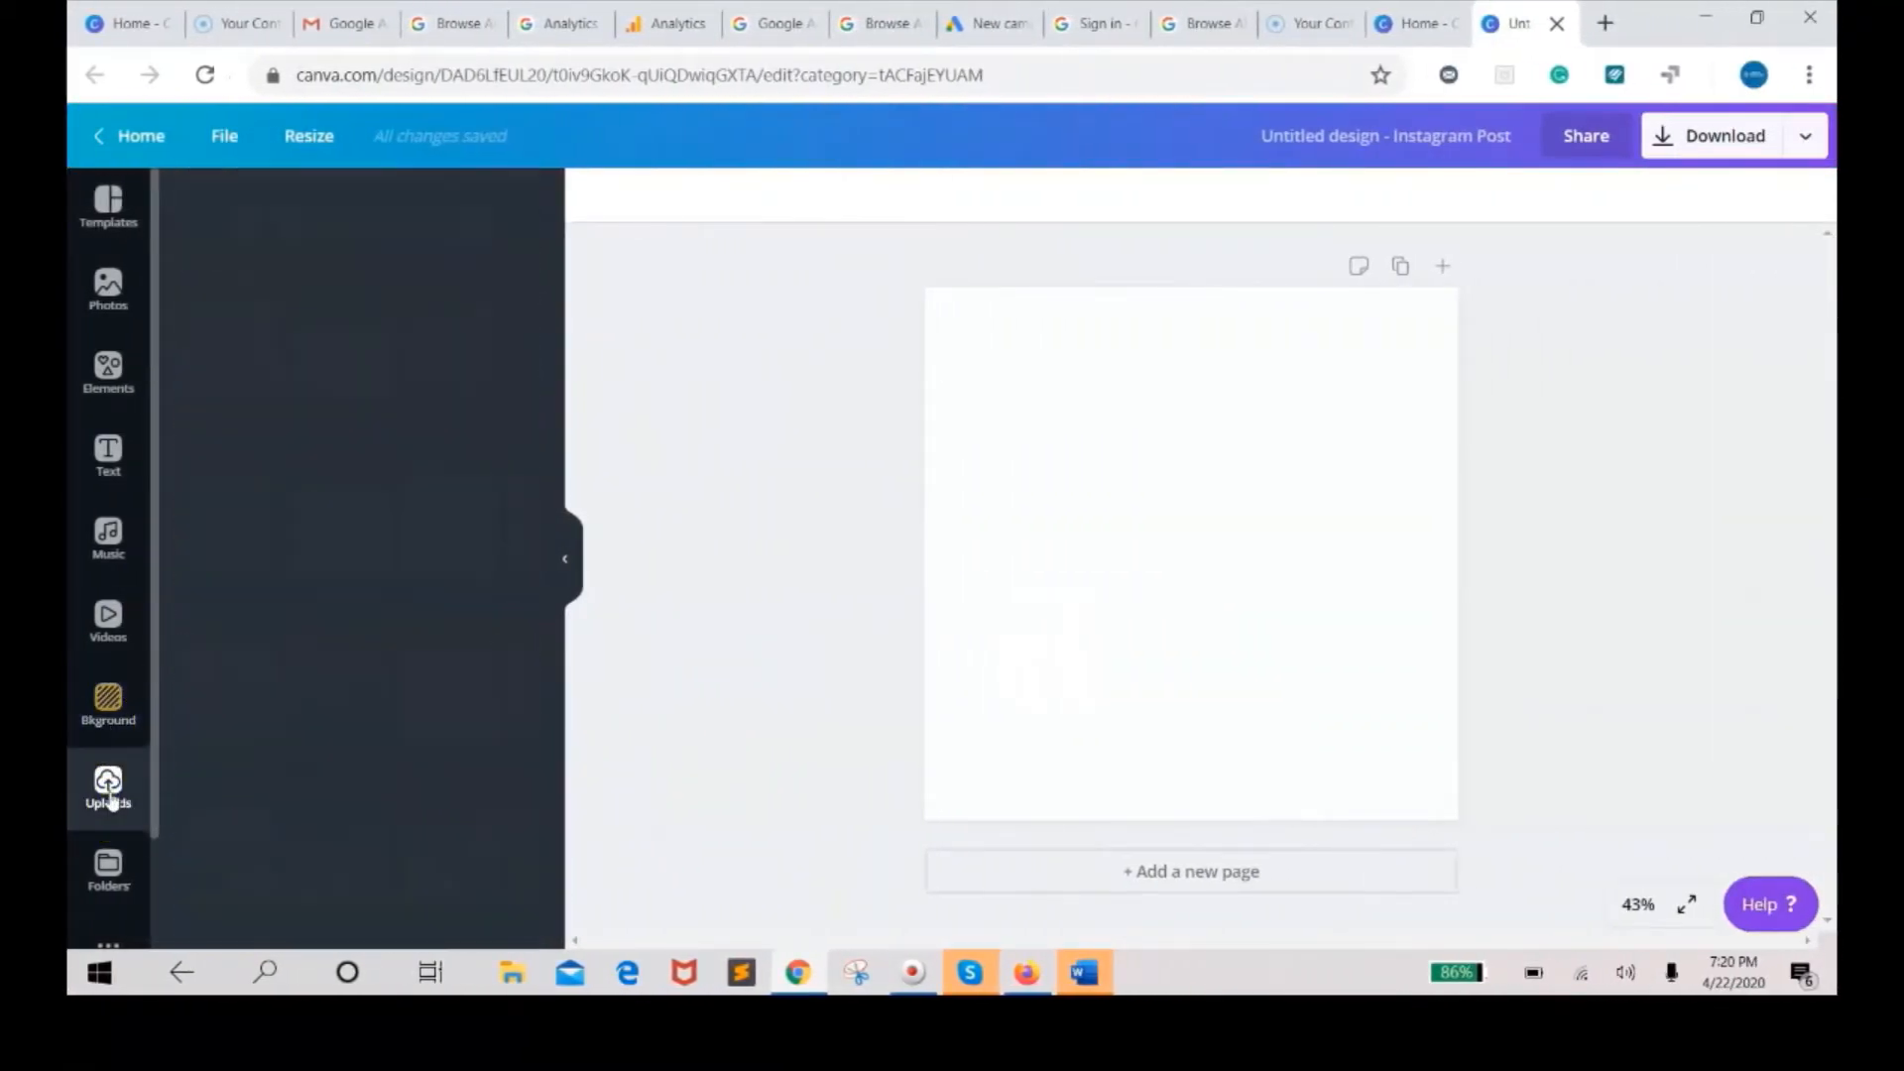
click(305, 410)
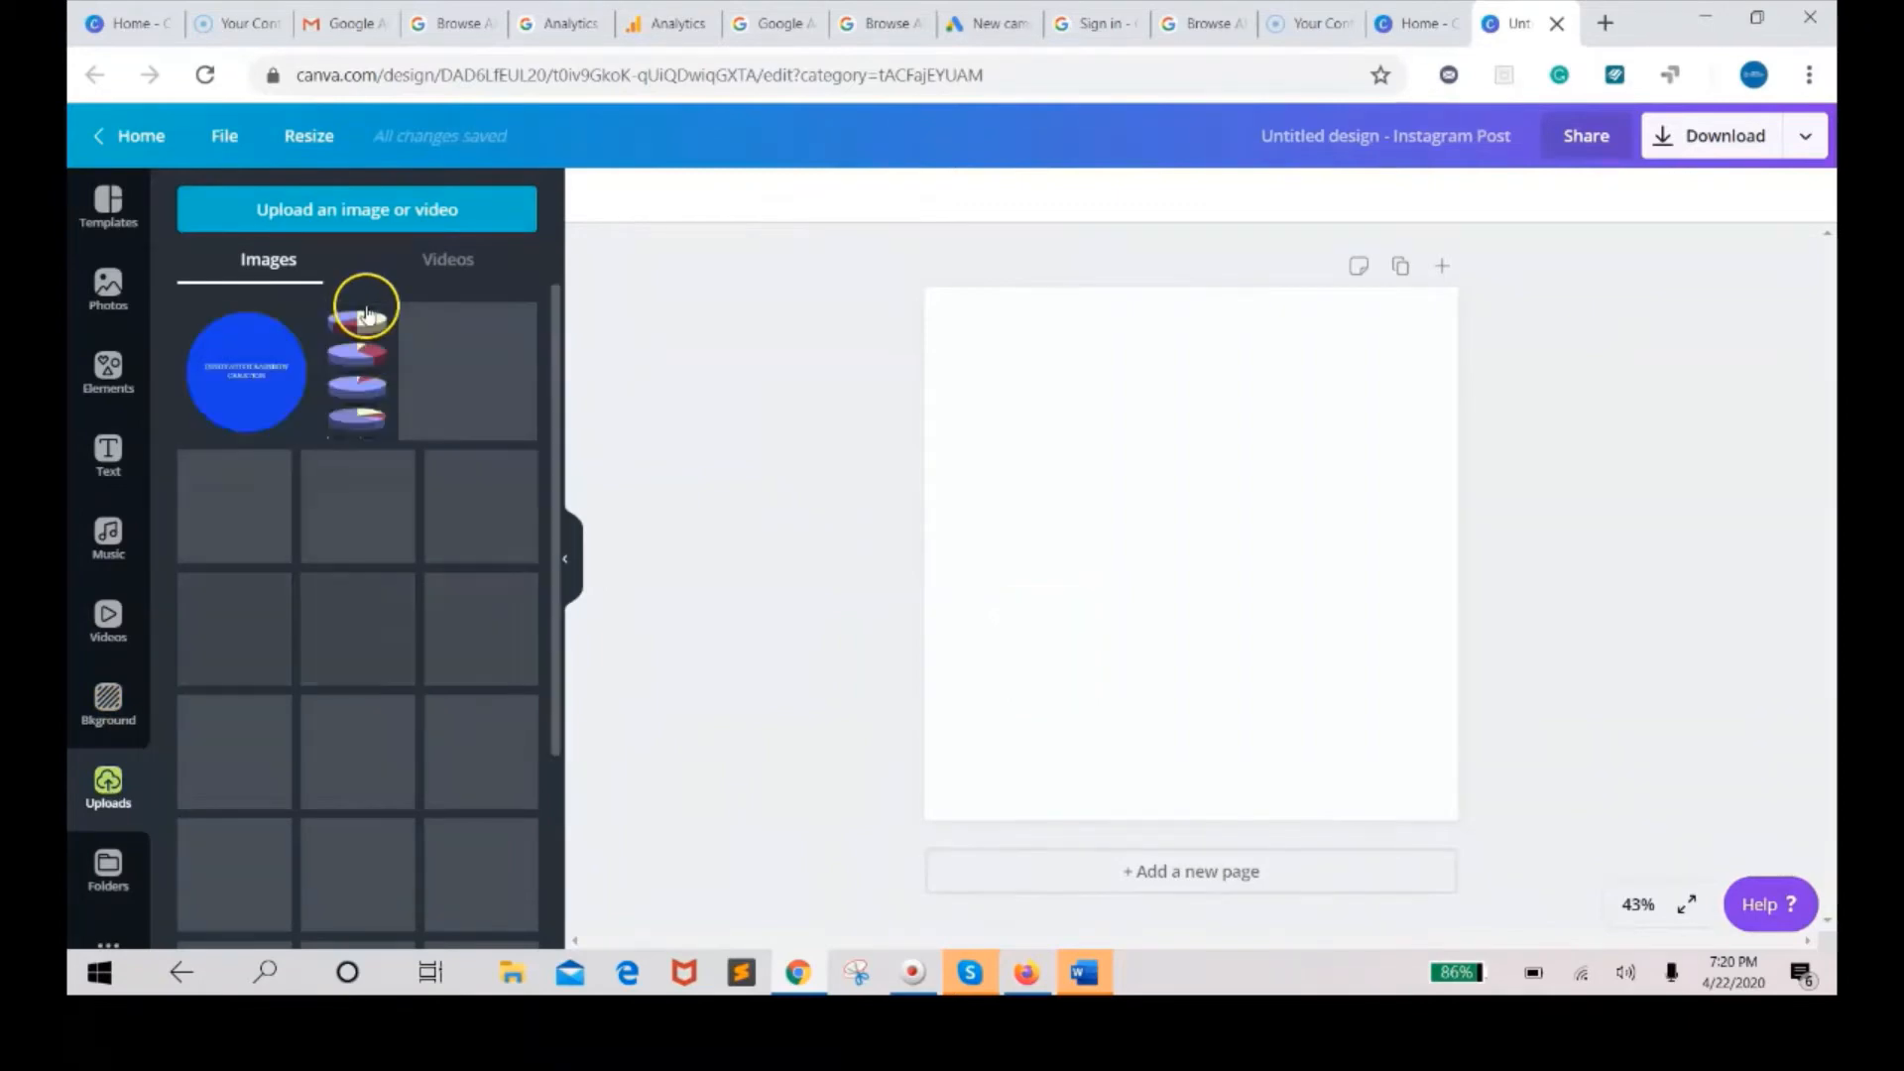
click(373, 212)
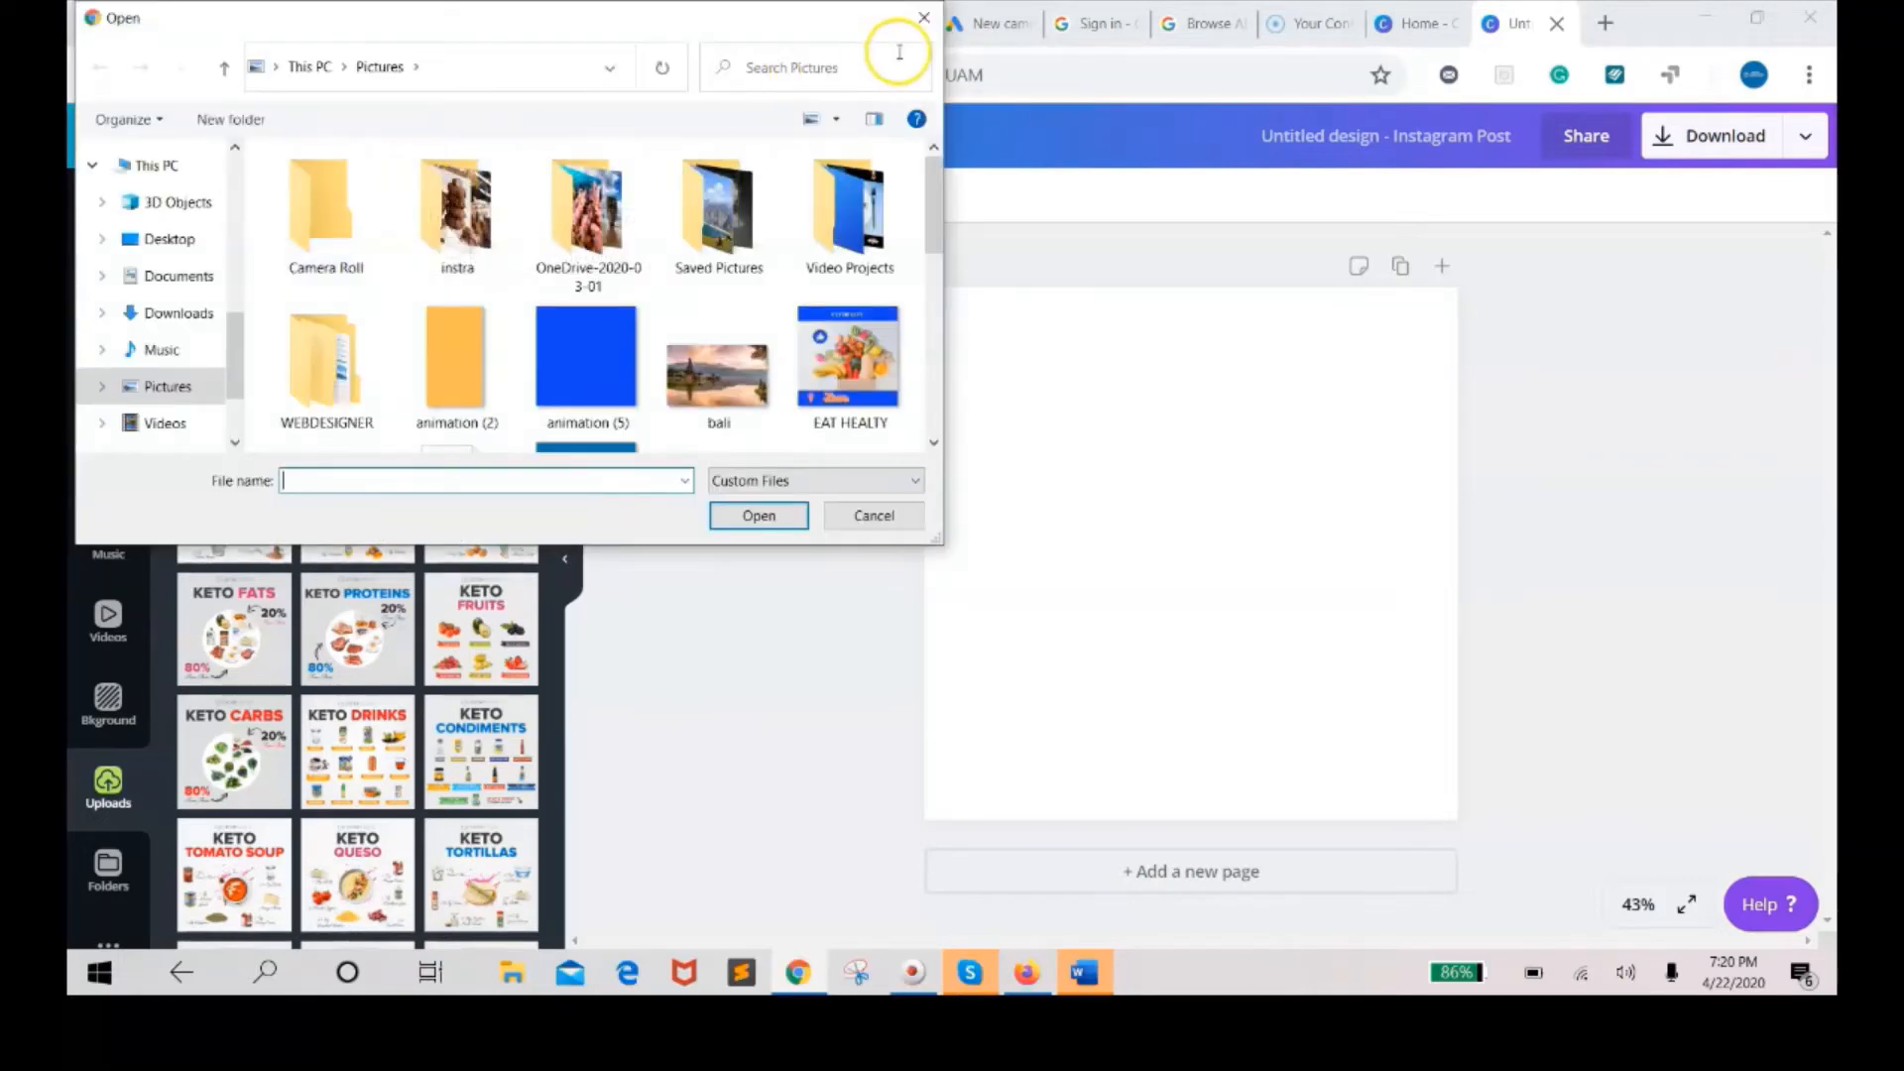
click(923, 19)
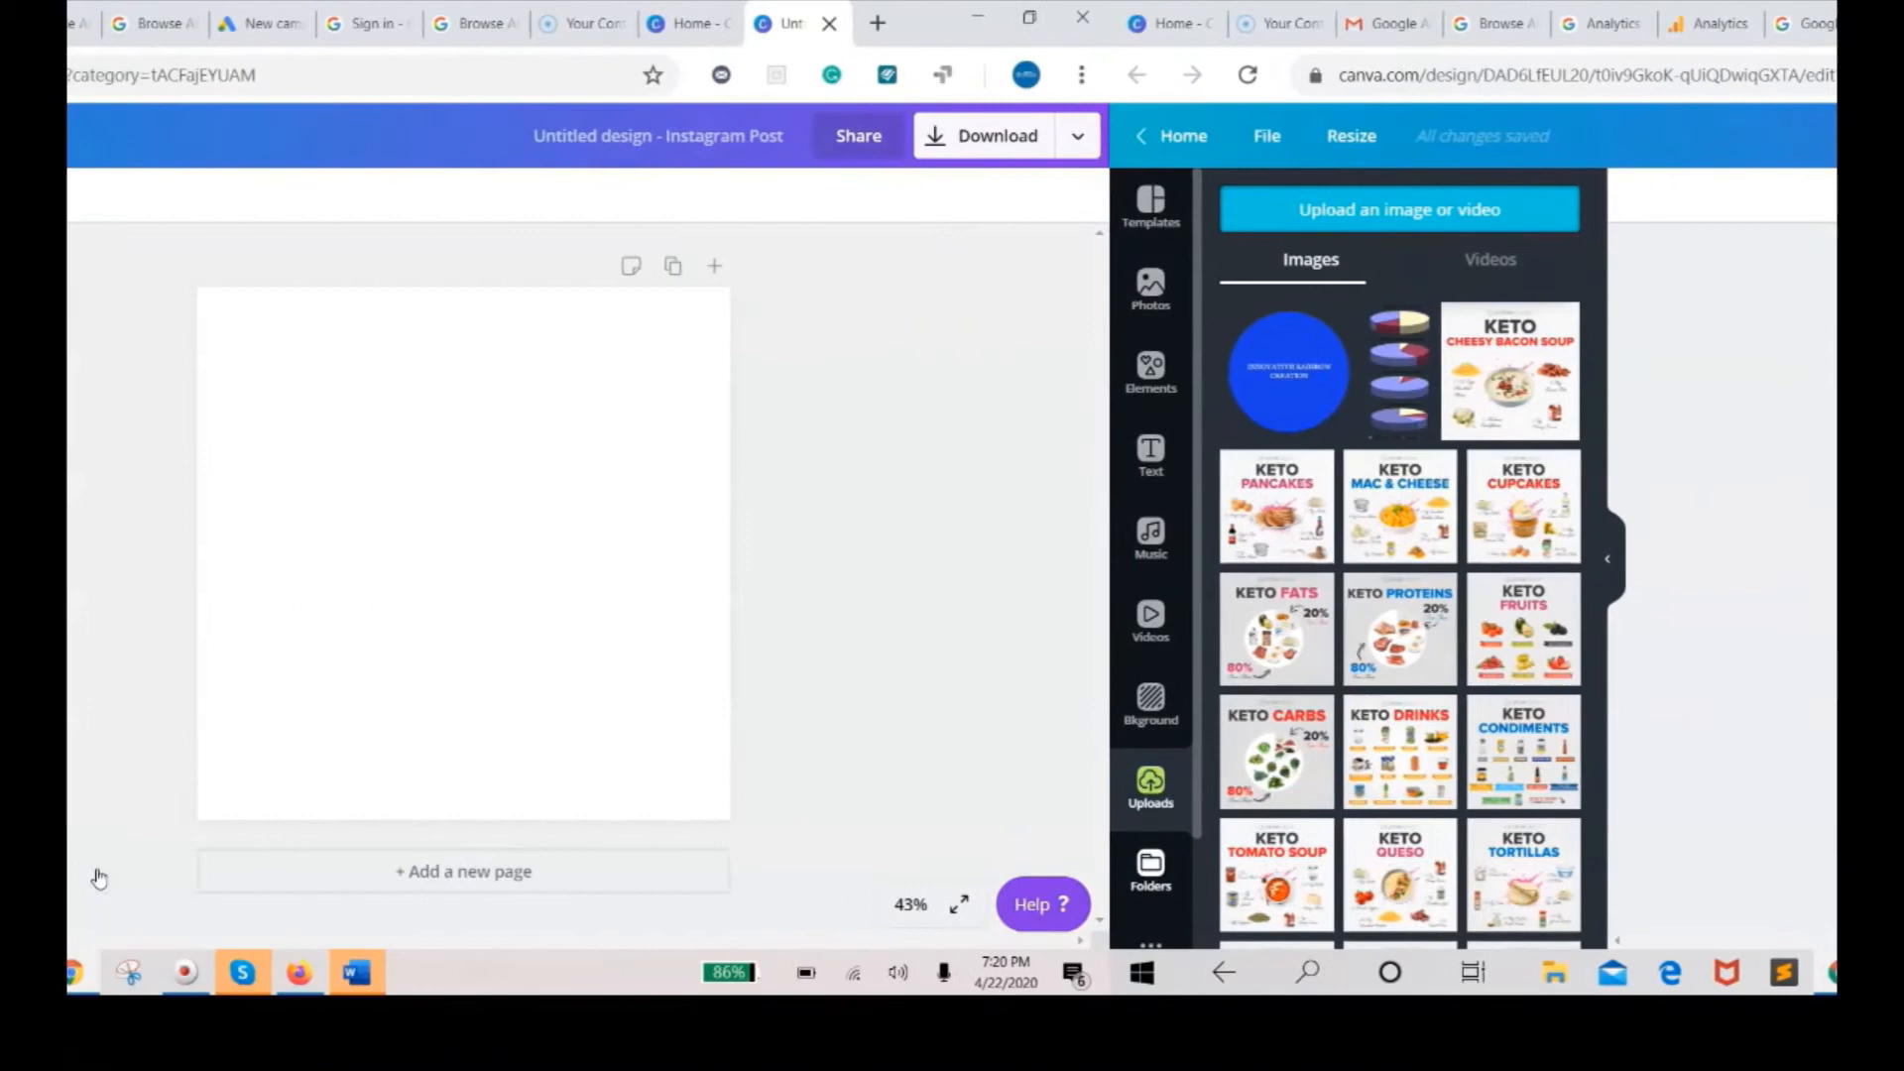
click(269, 863)
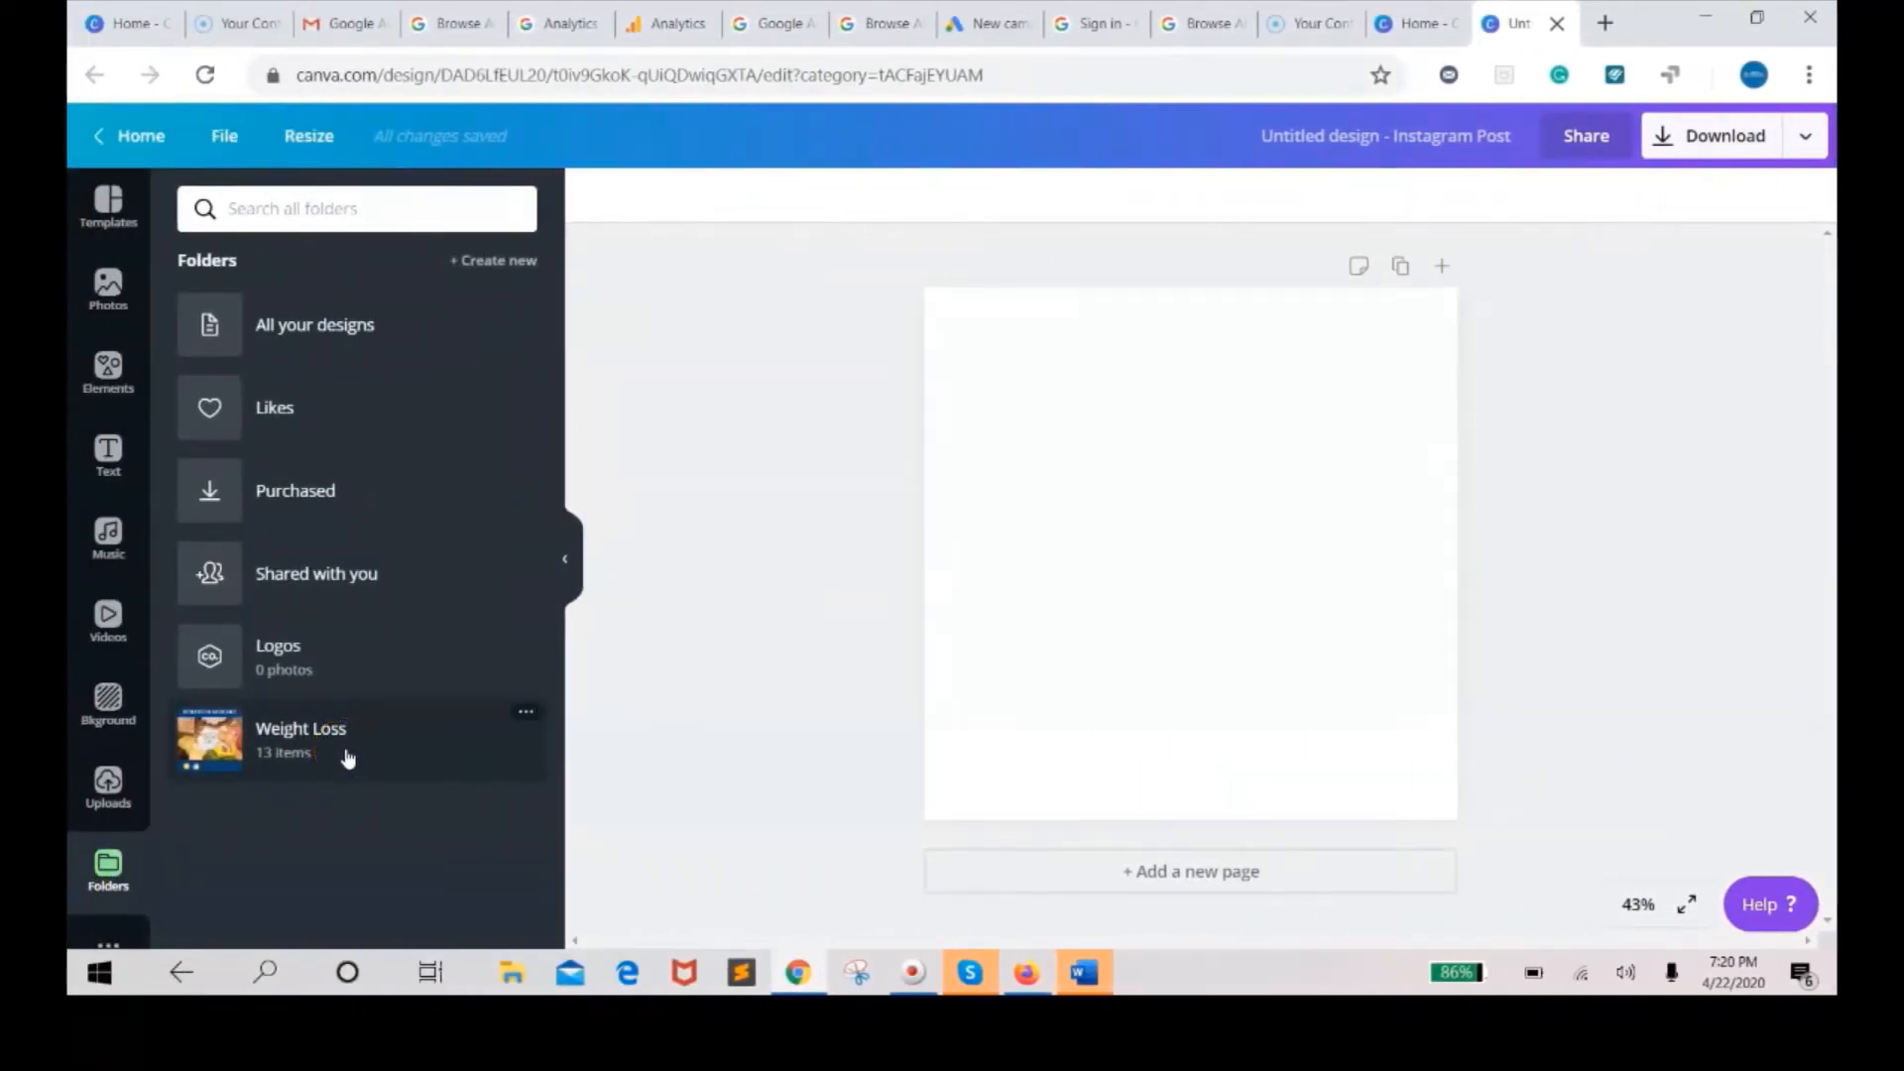
click(641, 710)
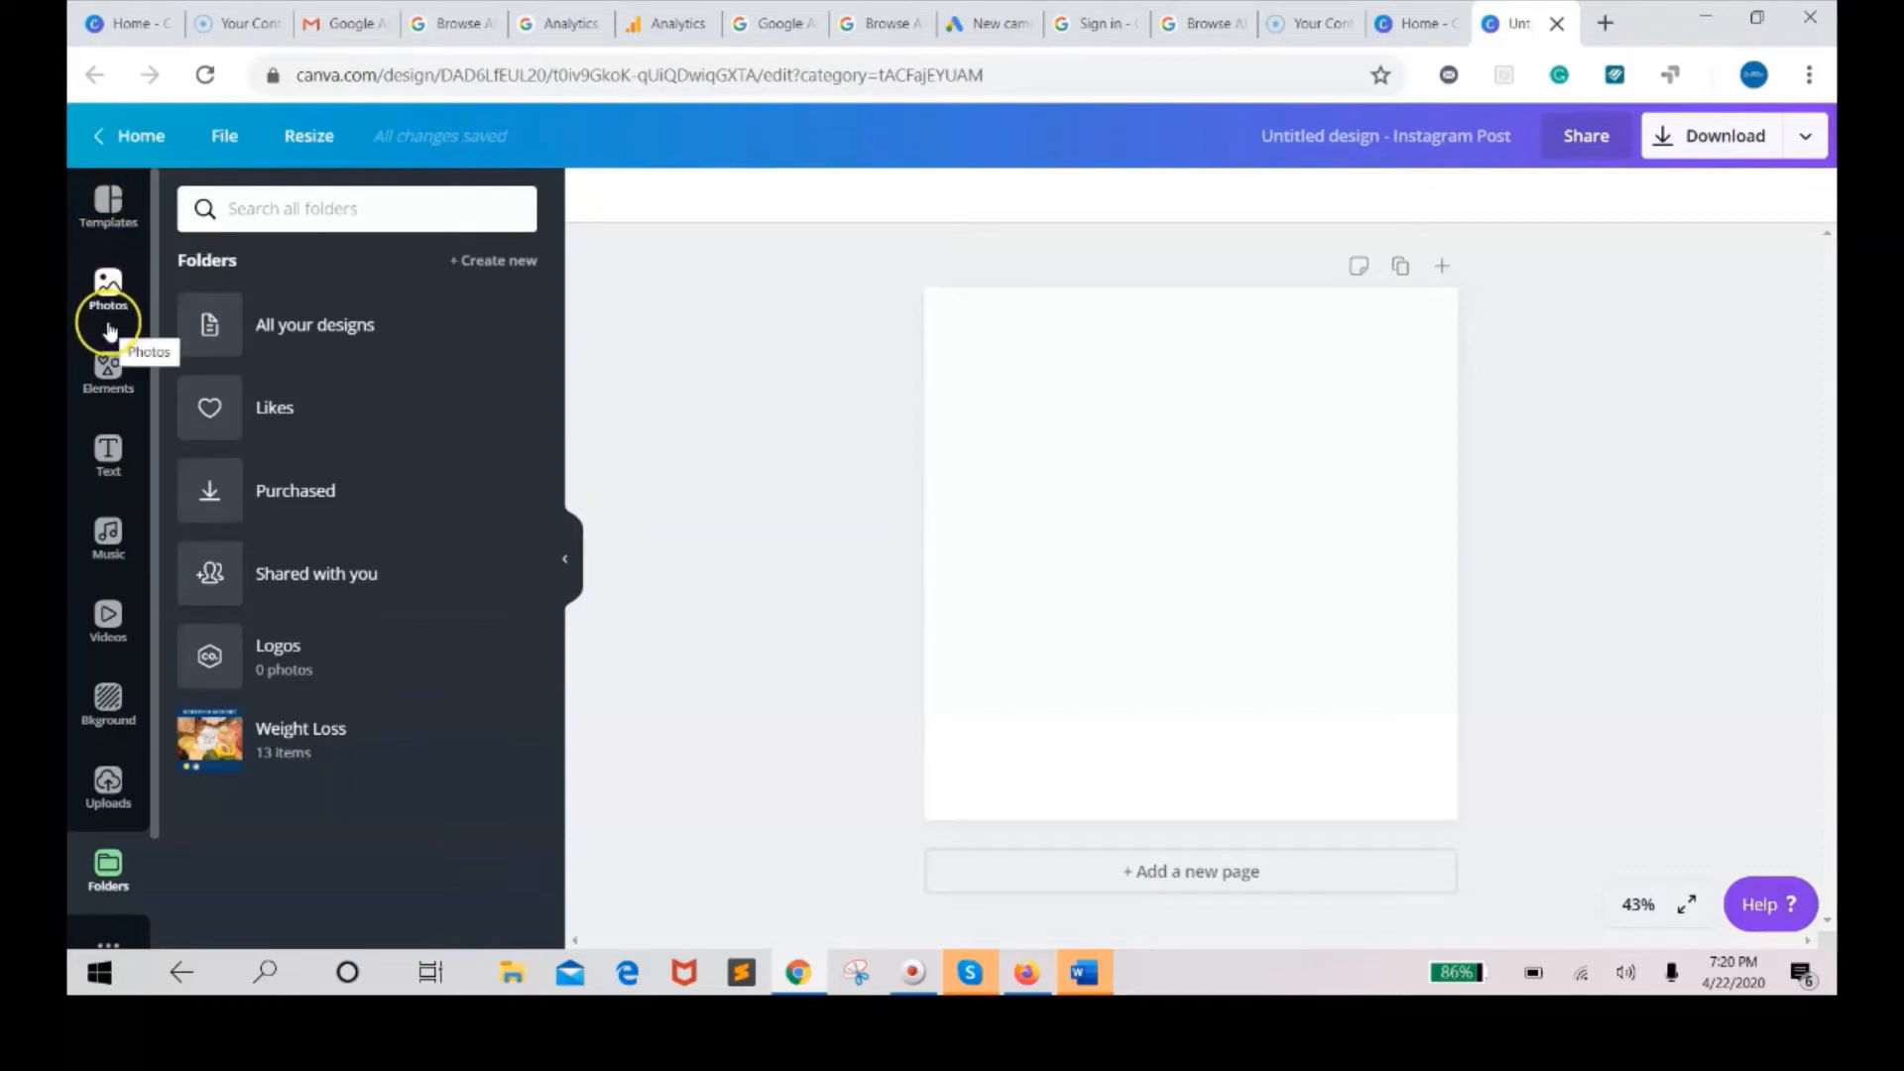
Set the page background to the blue solid colour from the Background swatches.
click(107, 698)
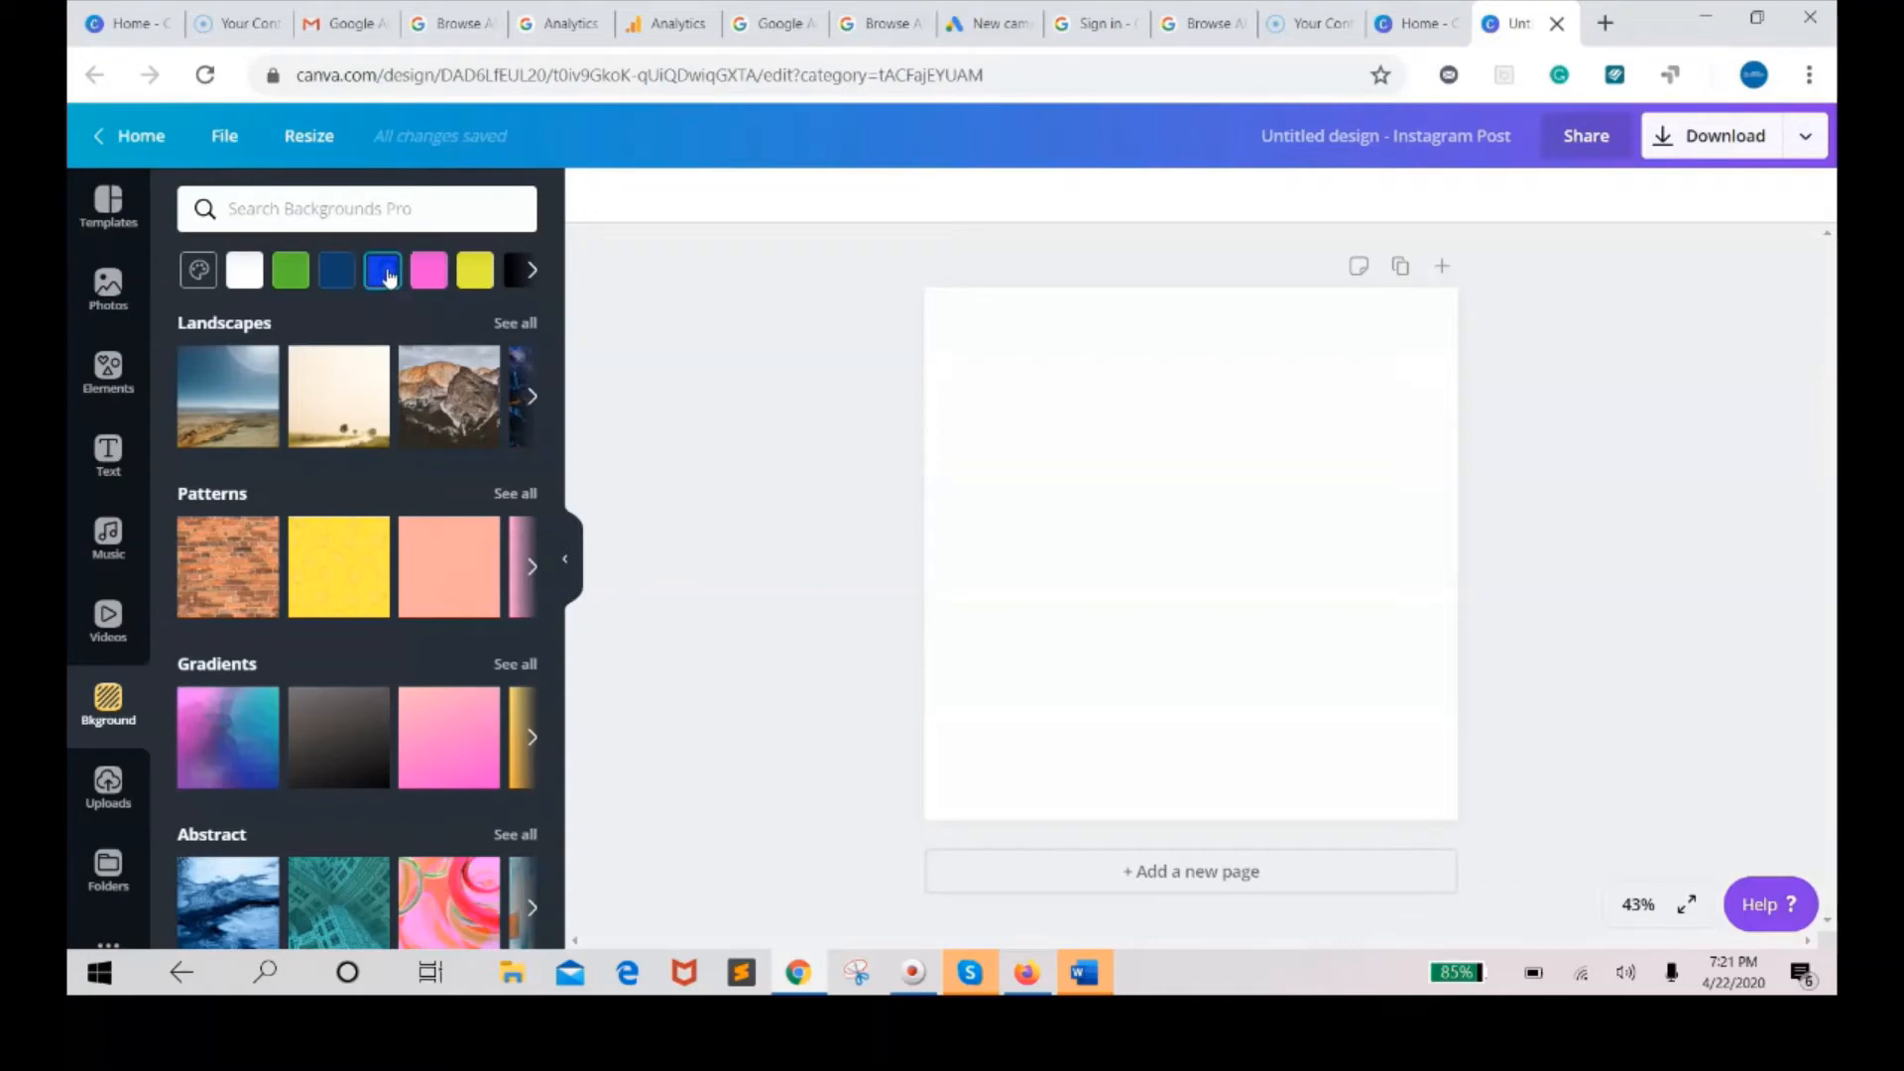
click(386, 274)
click(386, 275)
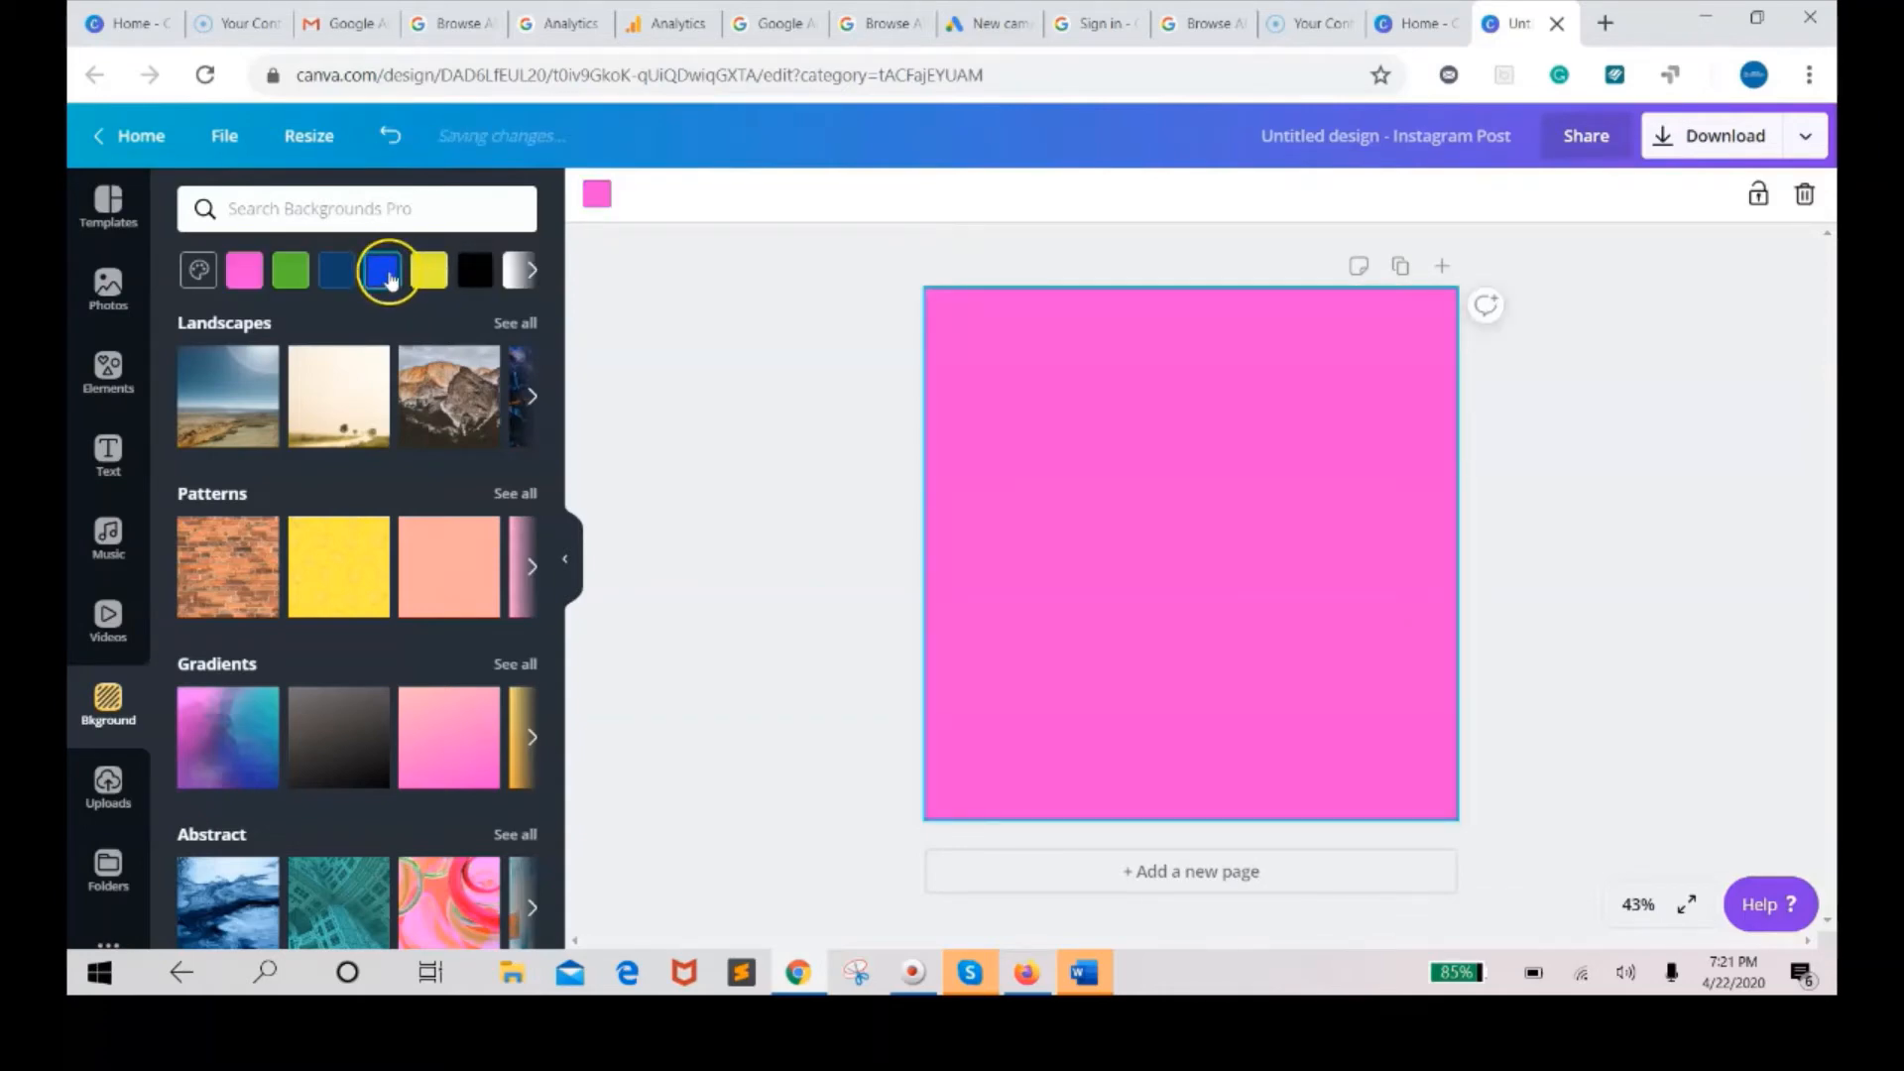
click(386, 274)
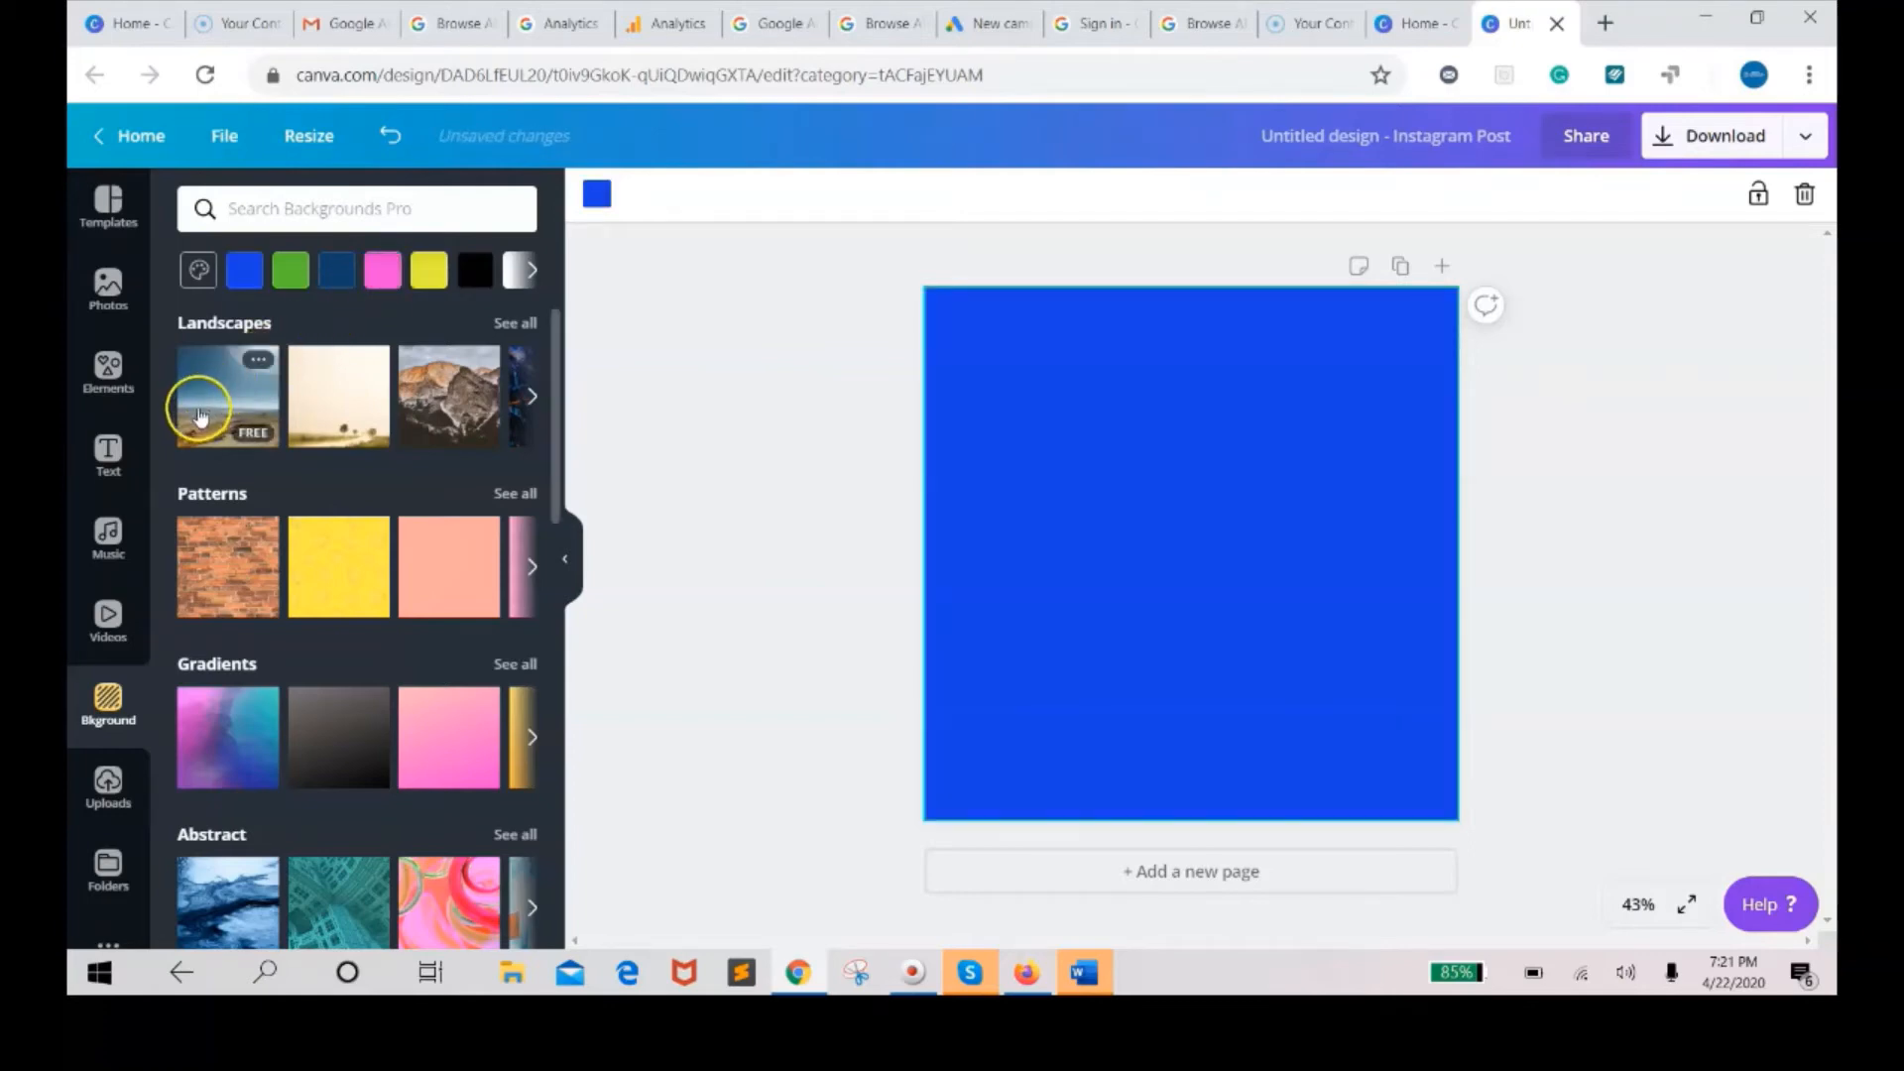
Add the vegetables-in-paper-bags photo from the Food photo results to the design.
click(110, 290)
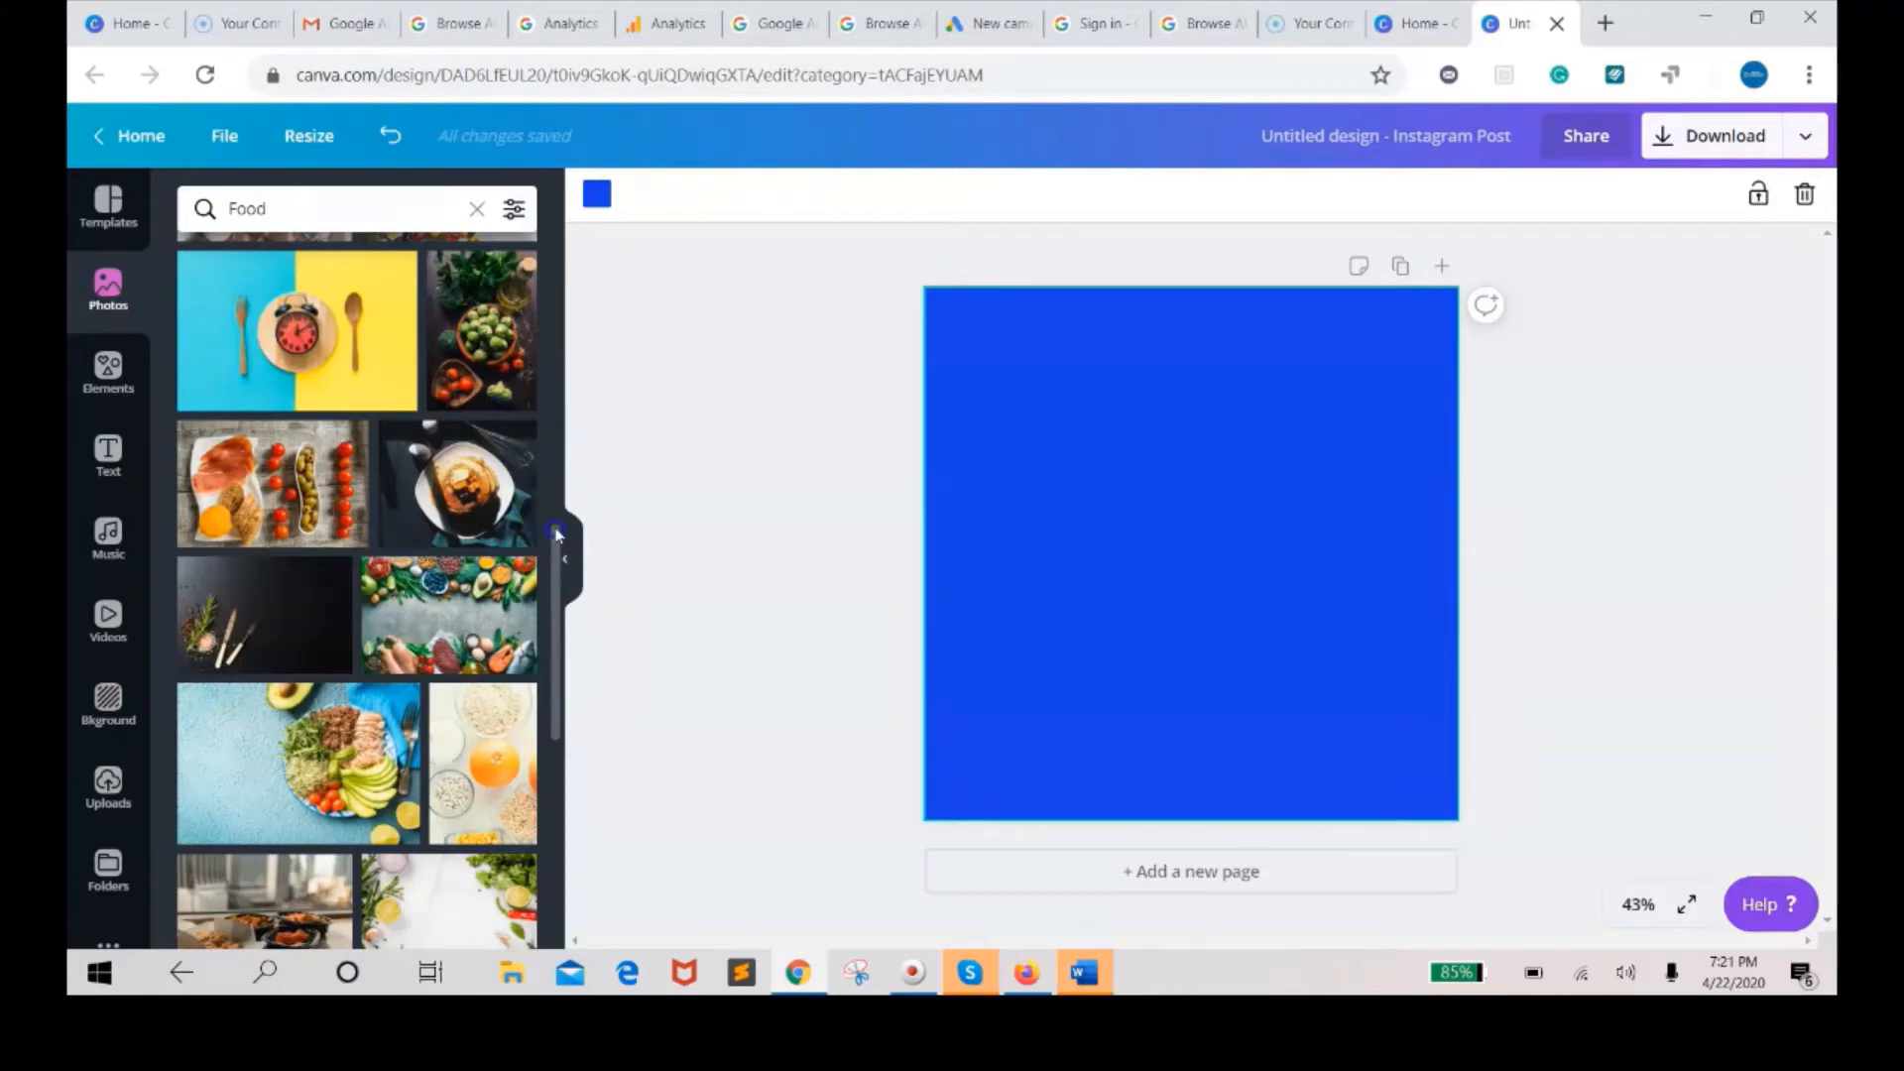
drag(555, 533, 560, 751)
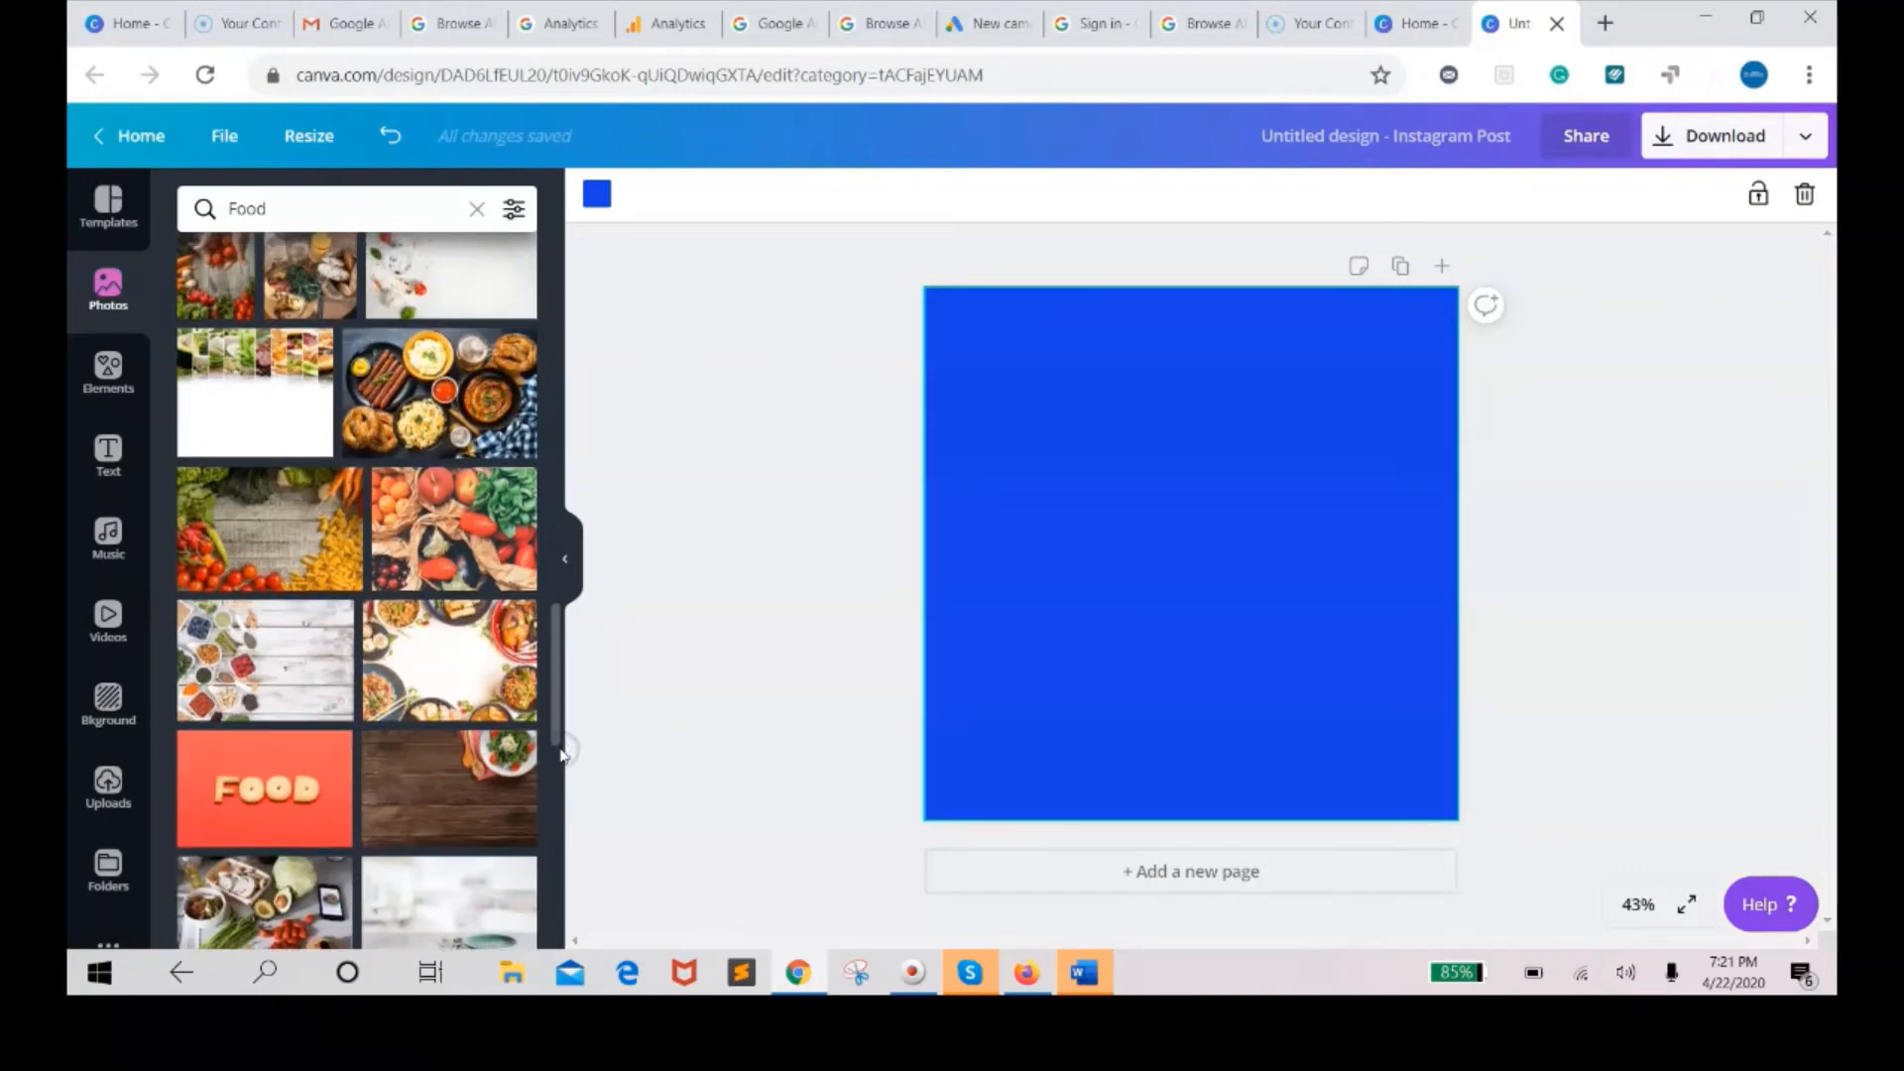
click(457, 536)
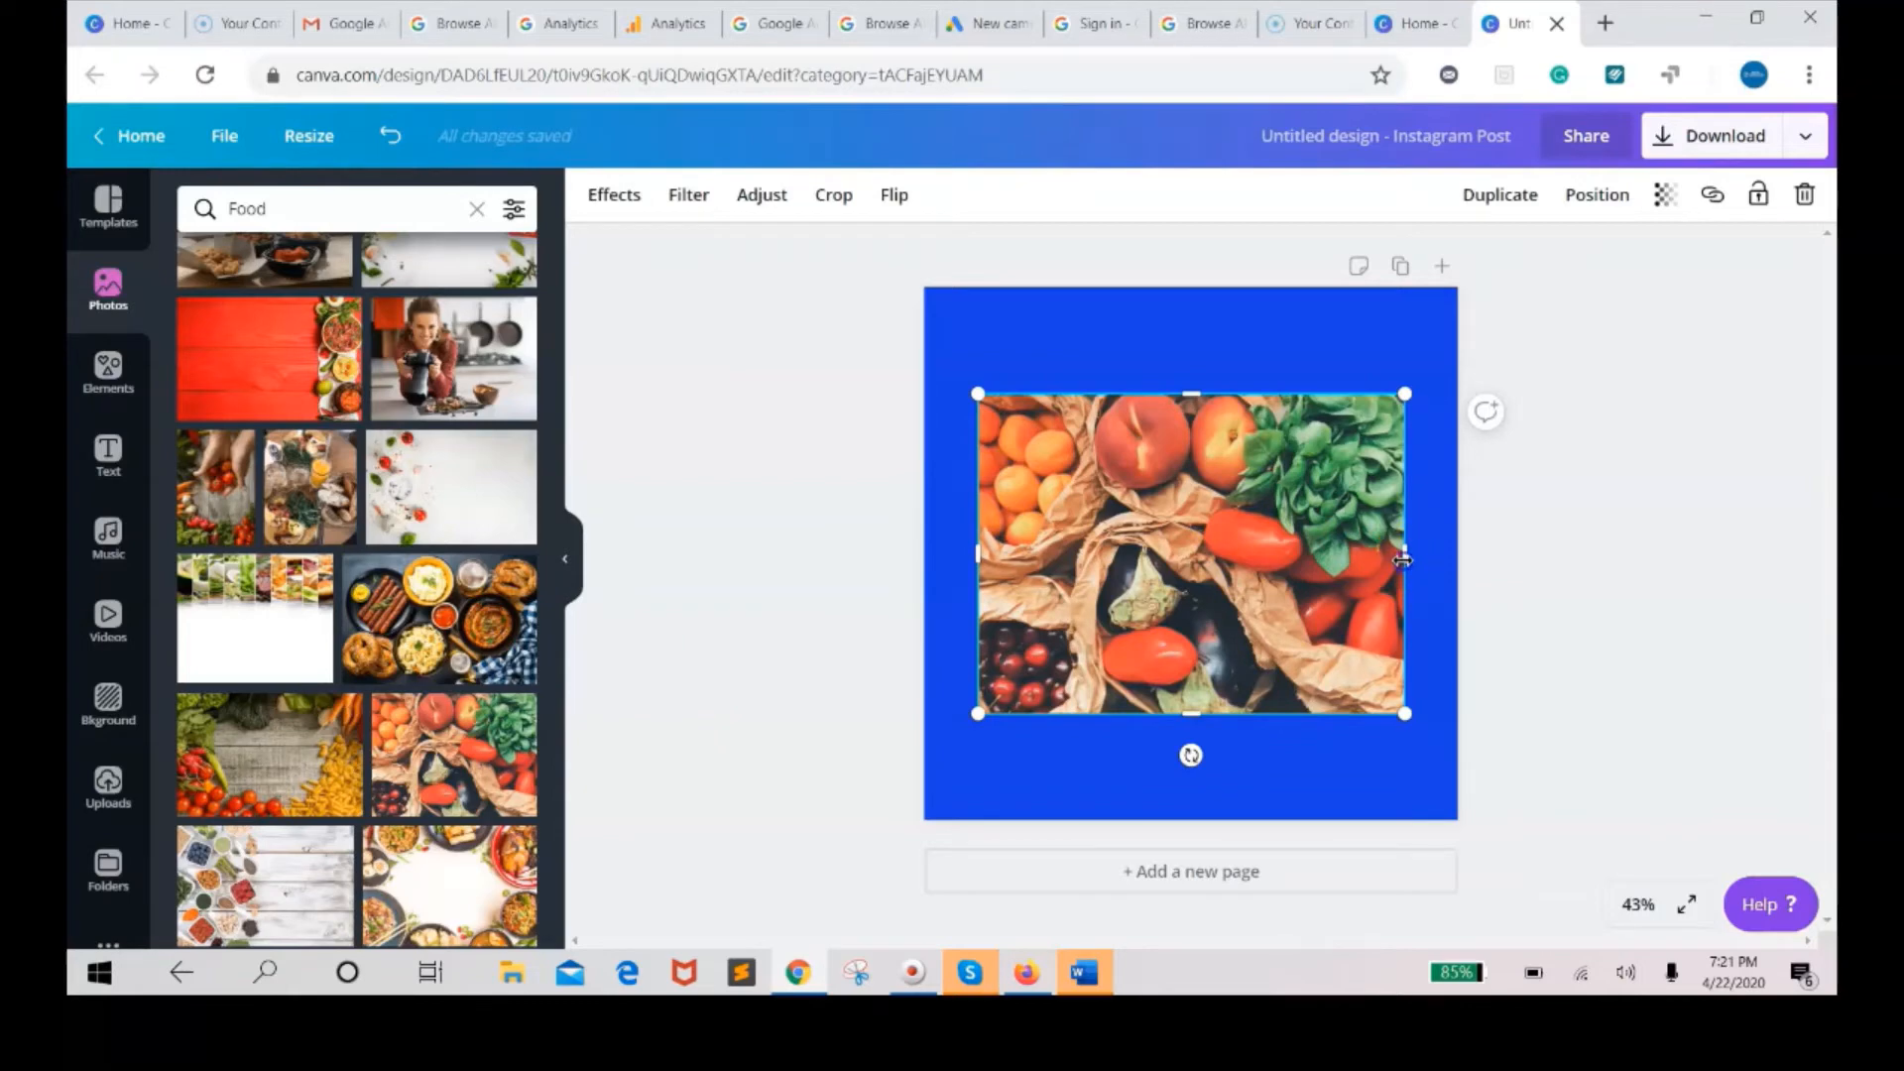
Stretch the photo across the full page width and extend it downward toward the page's bottom edge.
drag(1415, 556, 1444, 552)
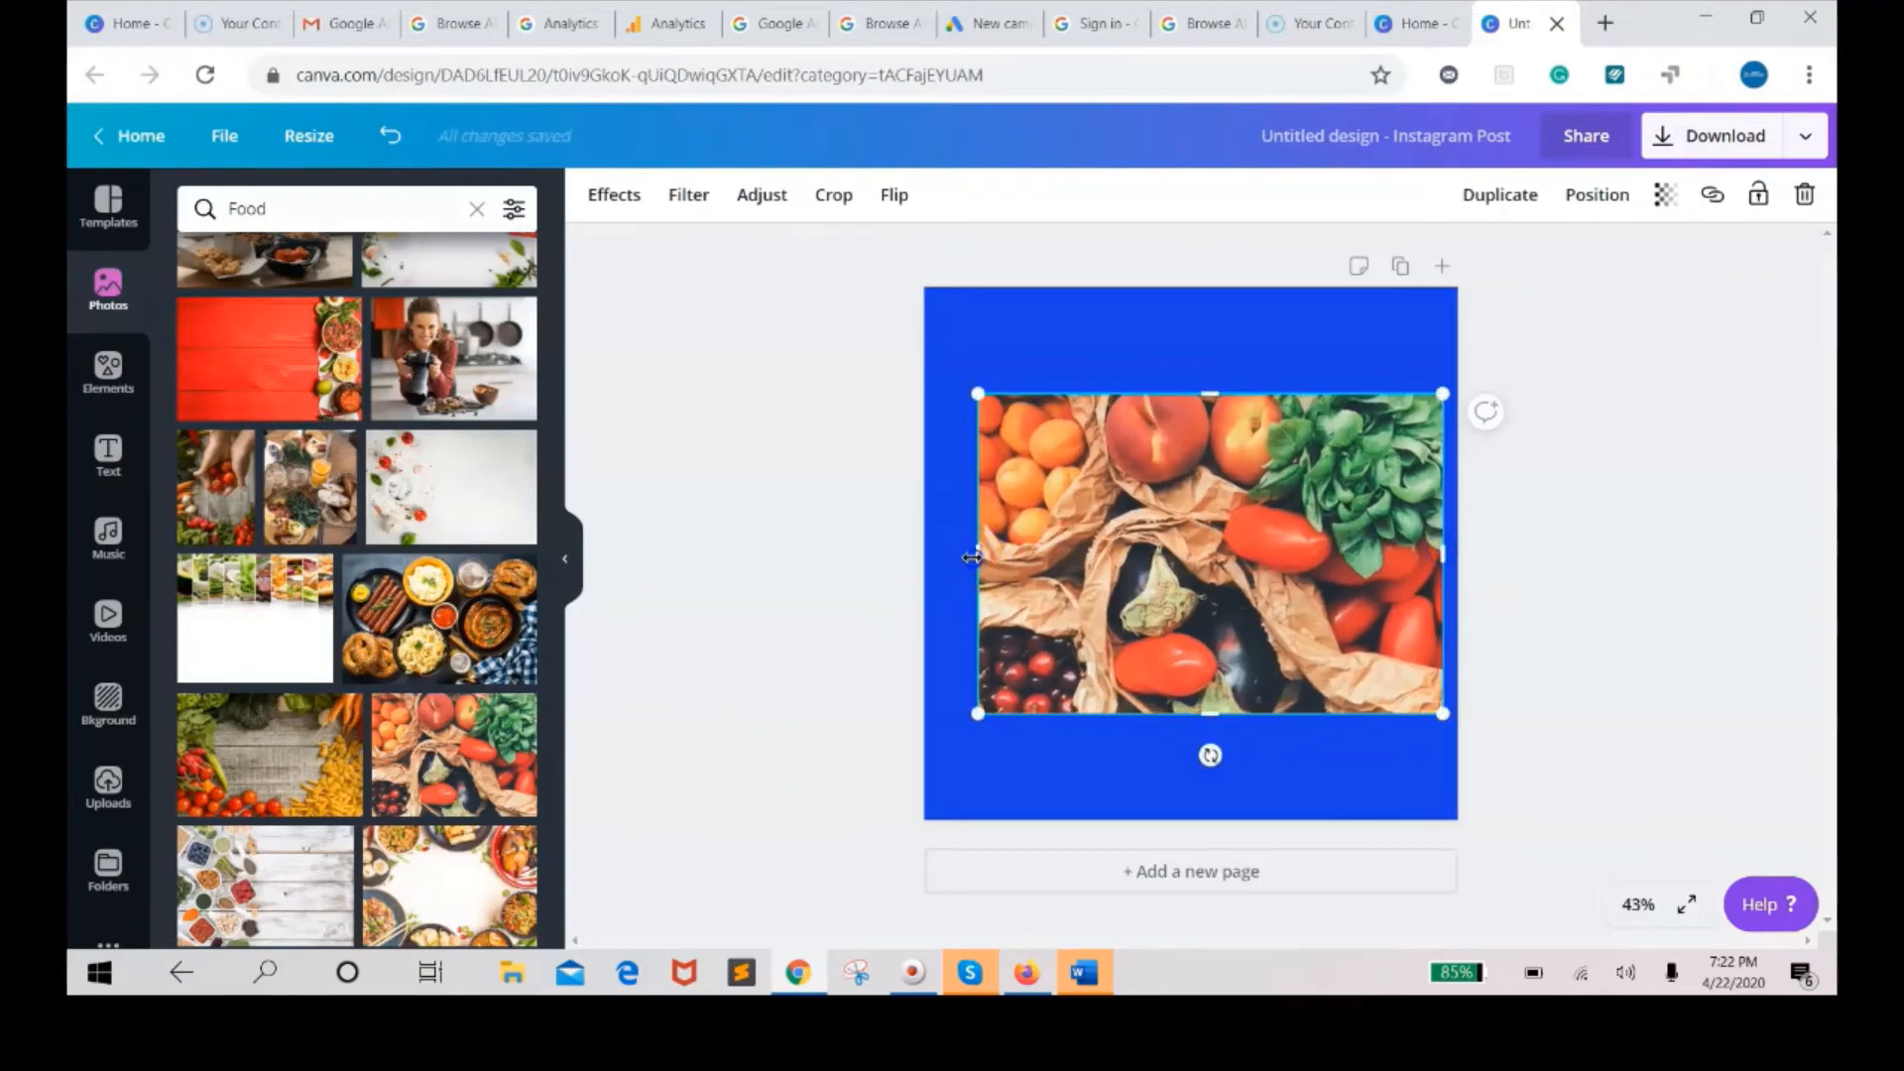
drag(971, 557, 925, 553)
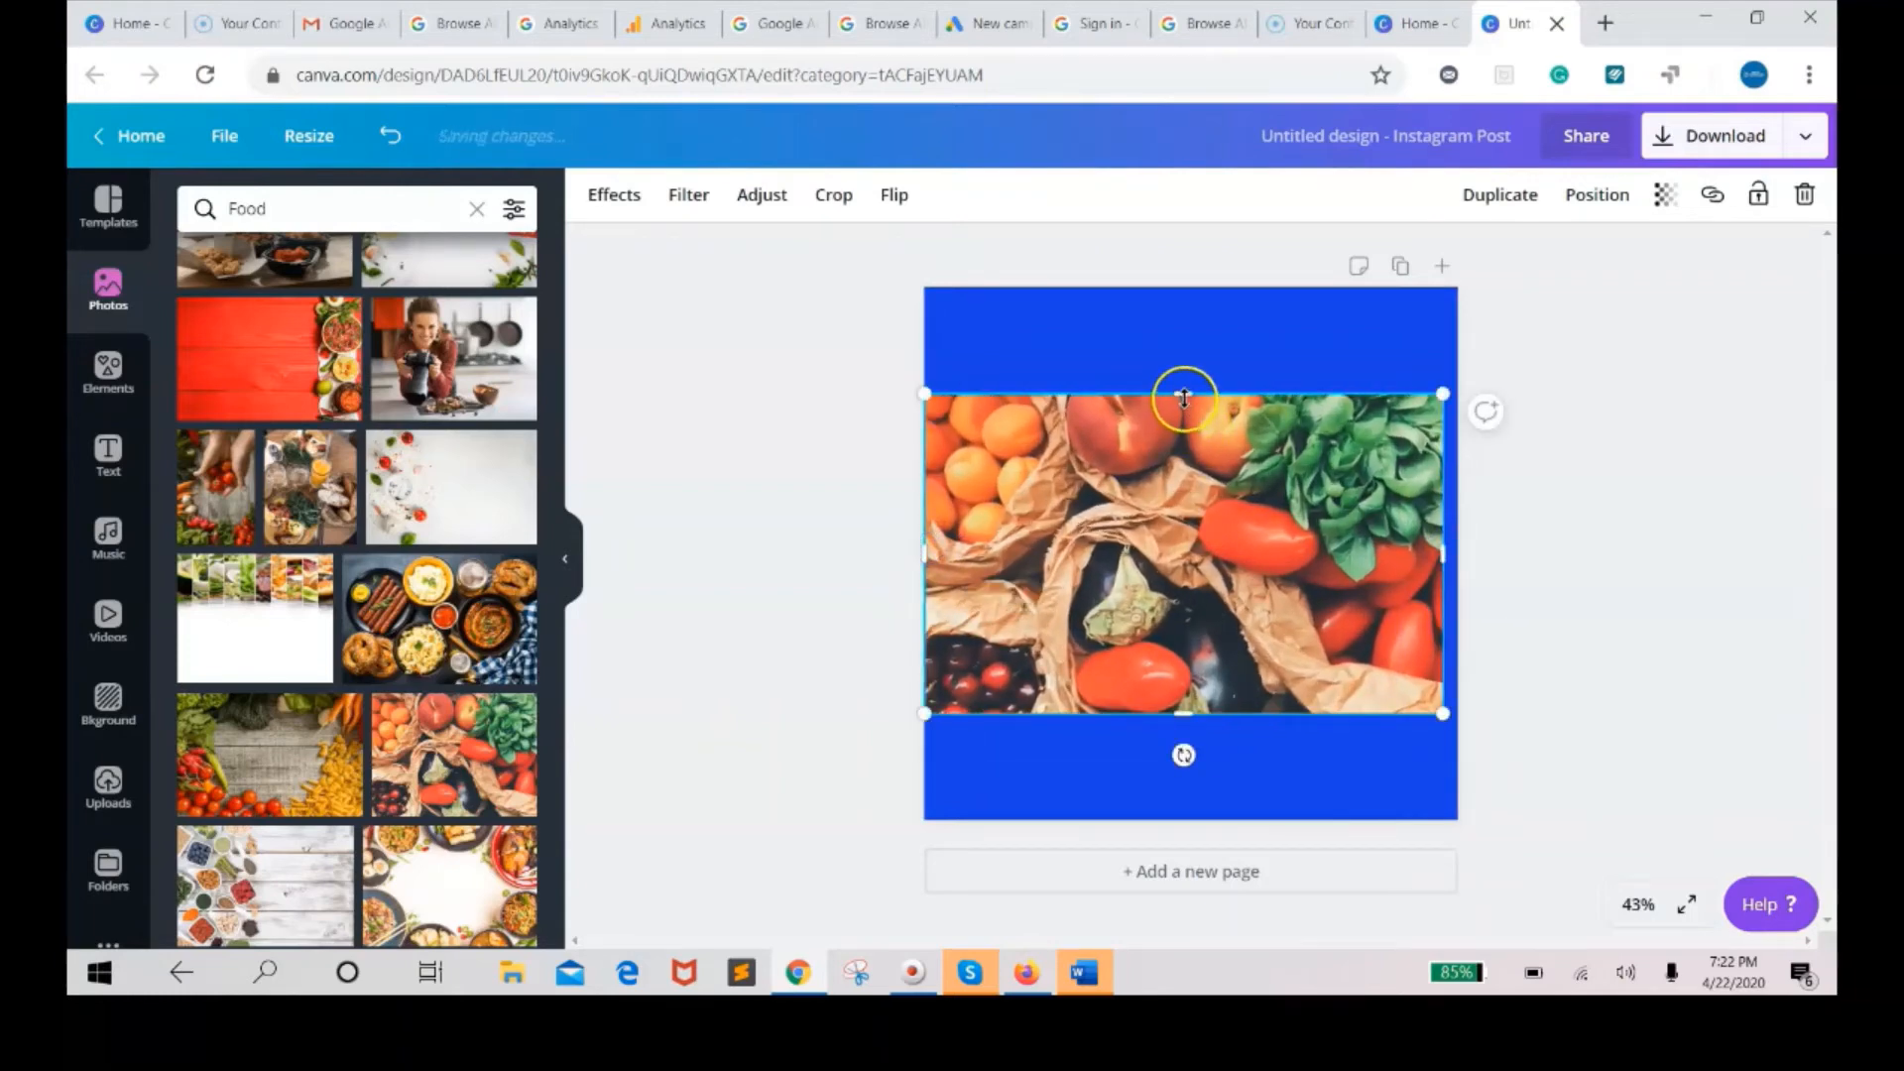
drag(1185, 375, 1184, 373)
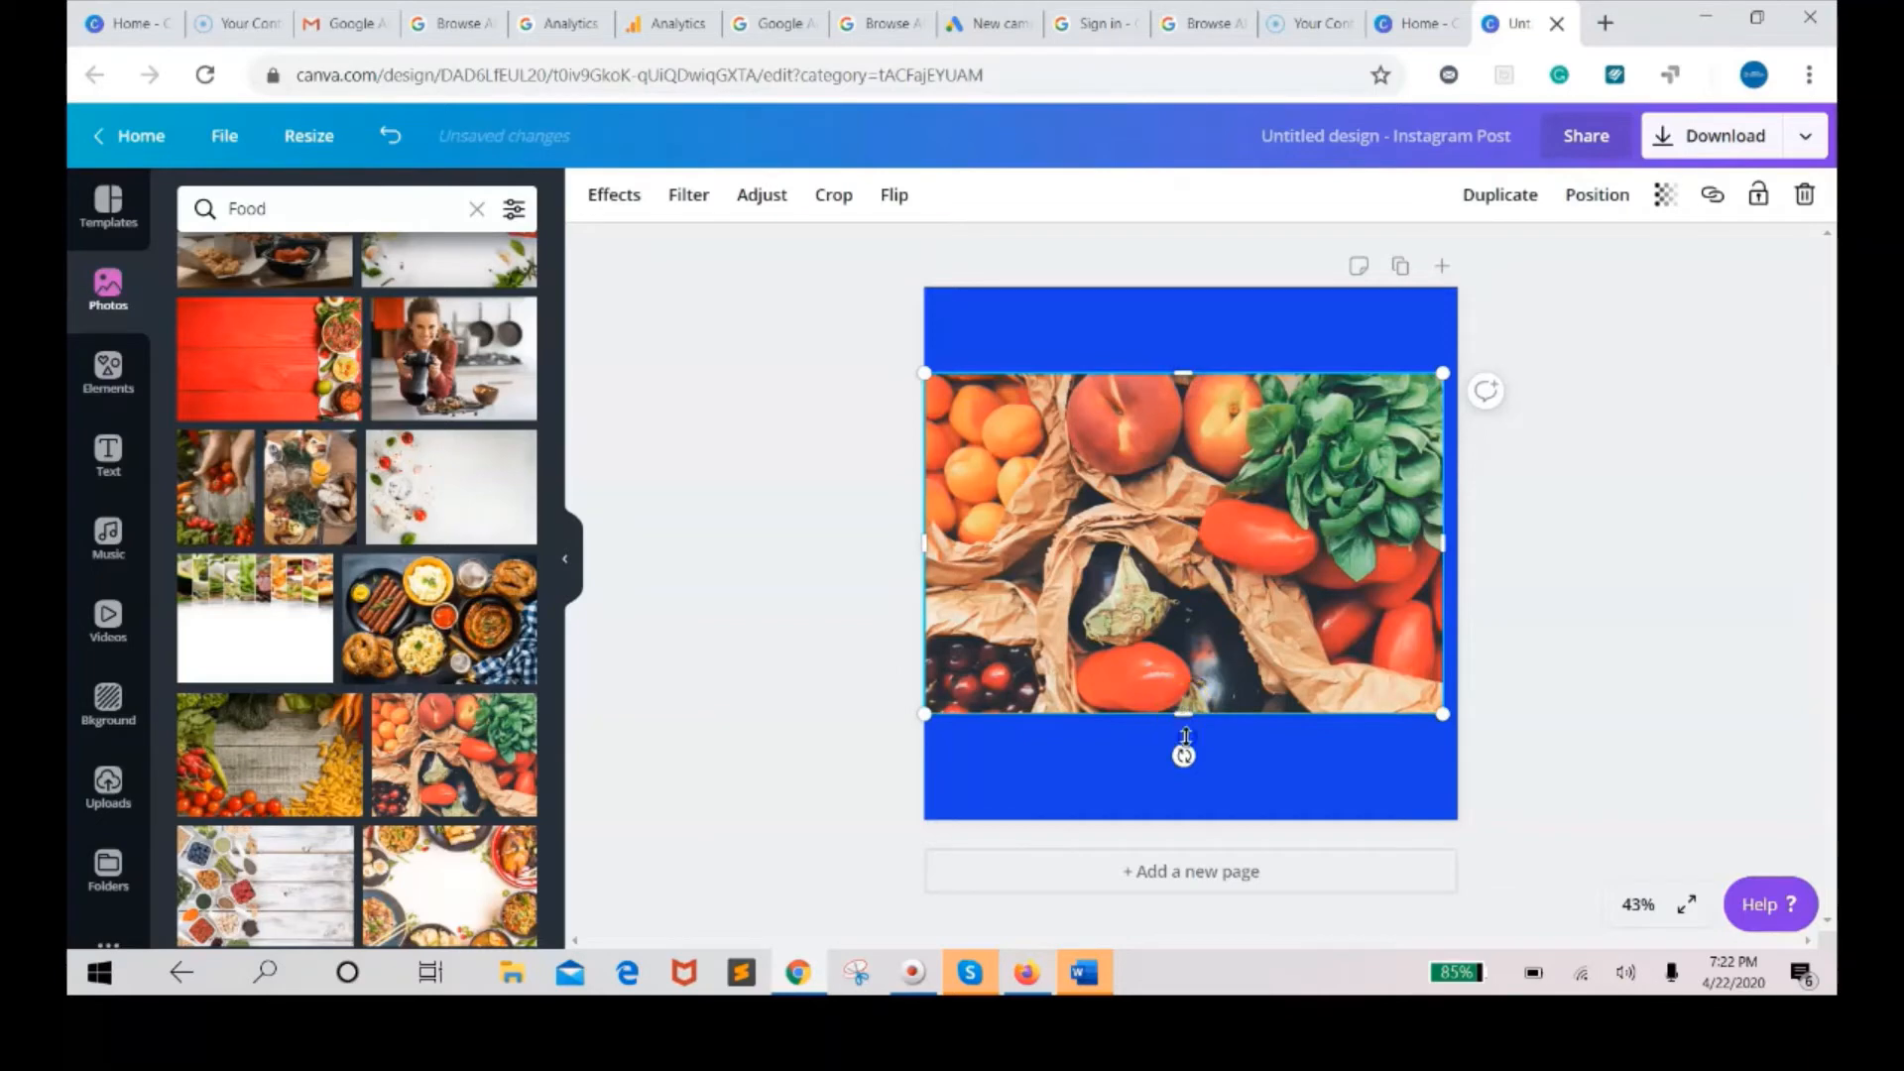
drag(1185, 737, 1186, 772)
drag(1186, 760, 1194, 790)
Adjust the photo's edges so it fills the page below a blue band at the top.
drag(1192, 394, 1192, 380)
drag(1455, 593, 1310, 588)
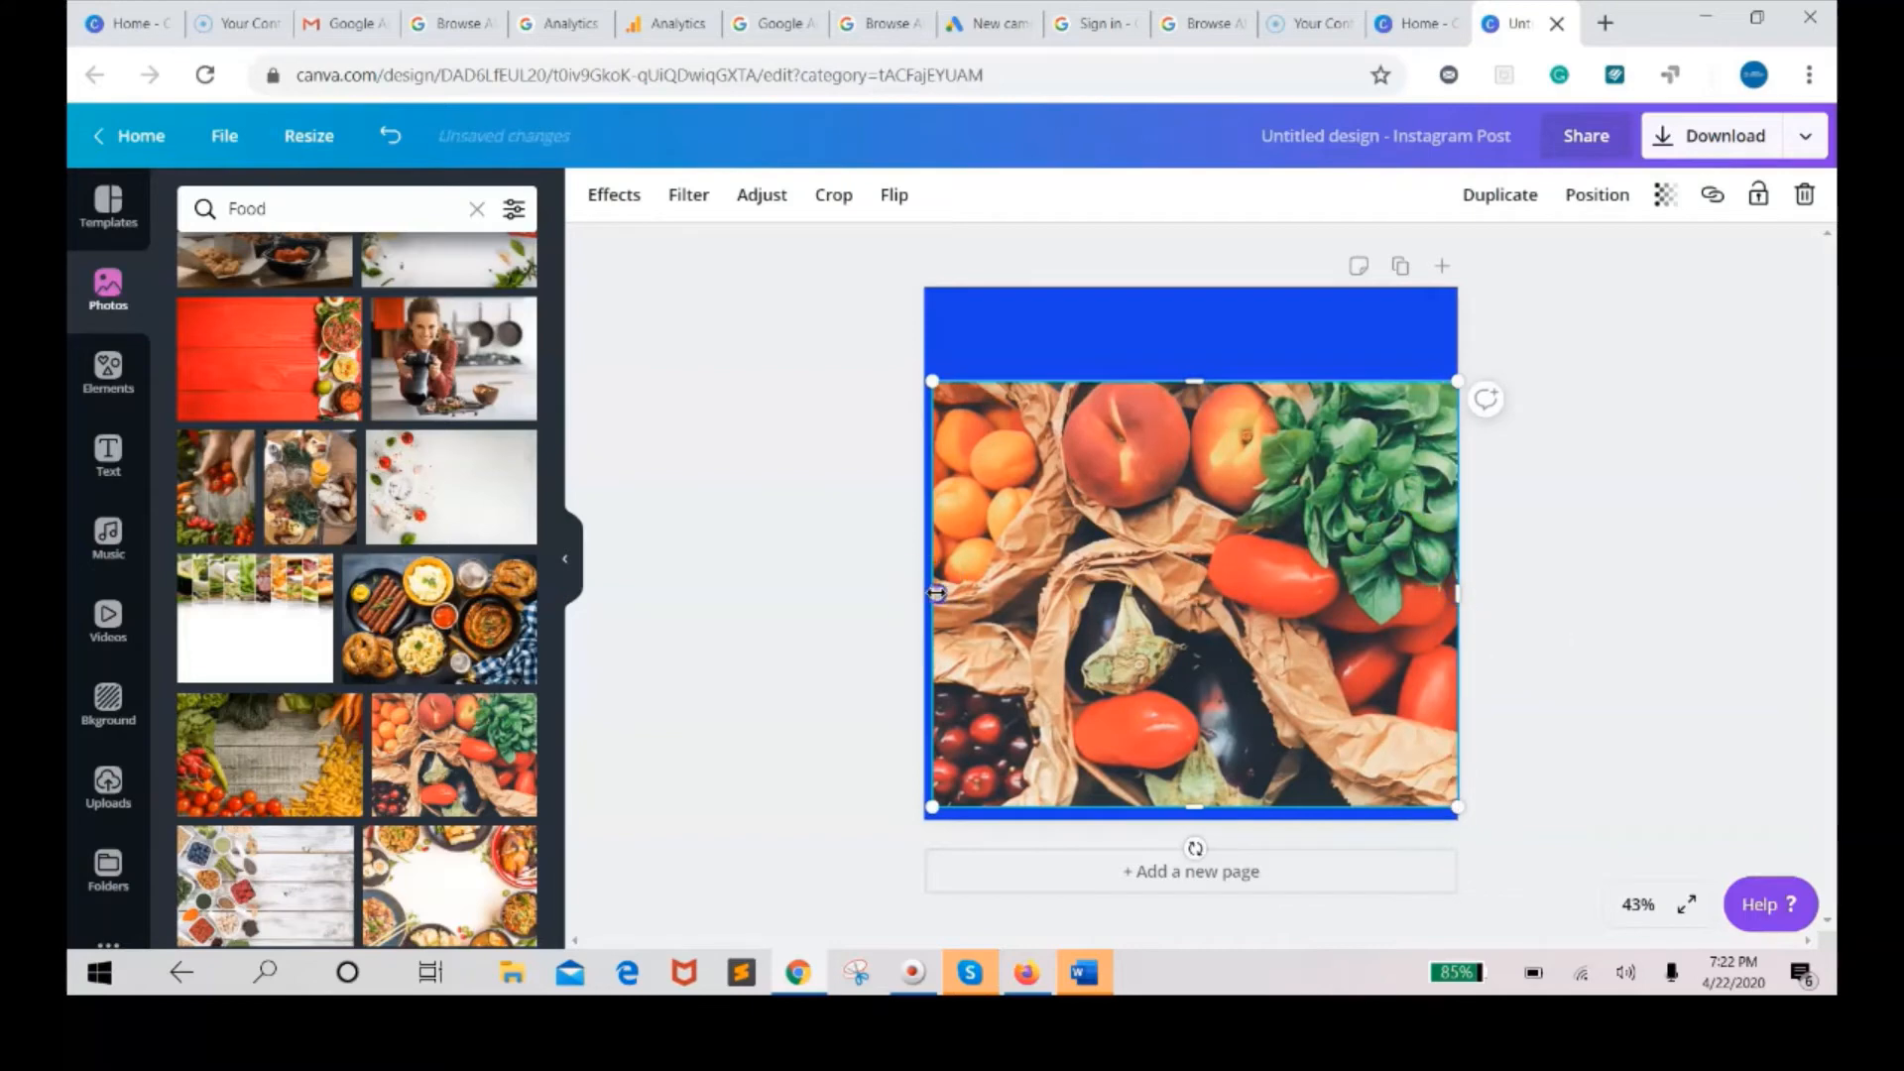
drag(932, 593, 912, 593)
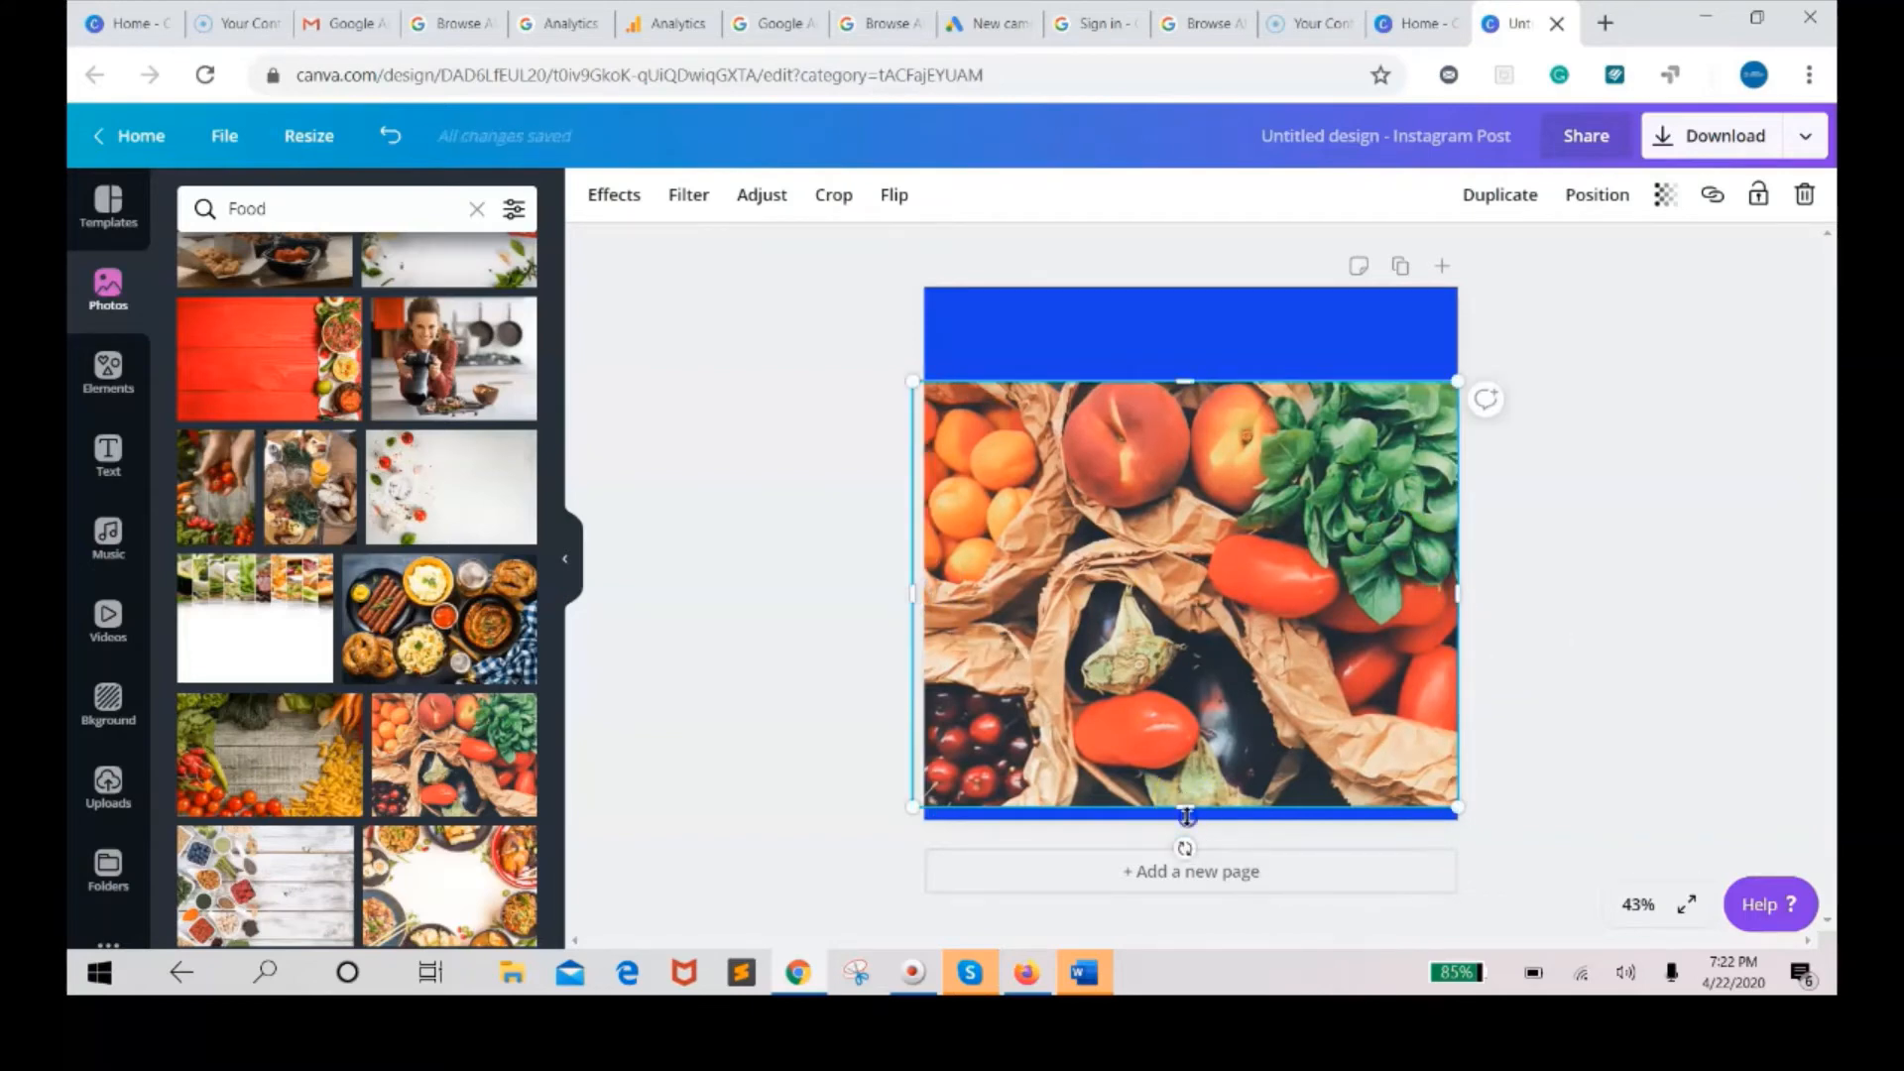
drag(1186, 815, 1187, 815)
click(1520, 533)
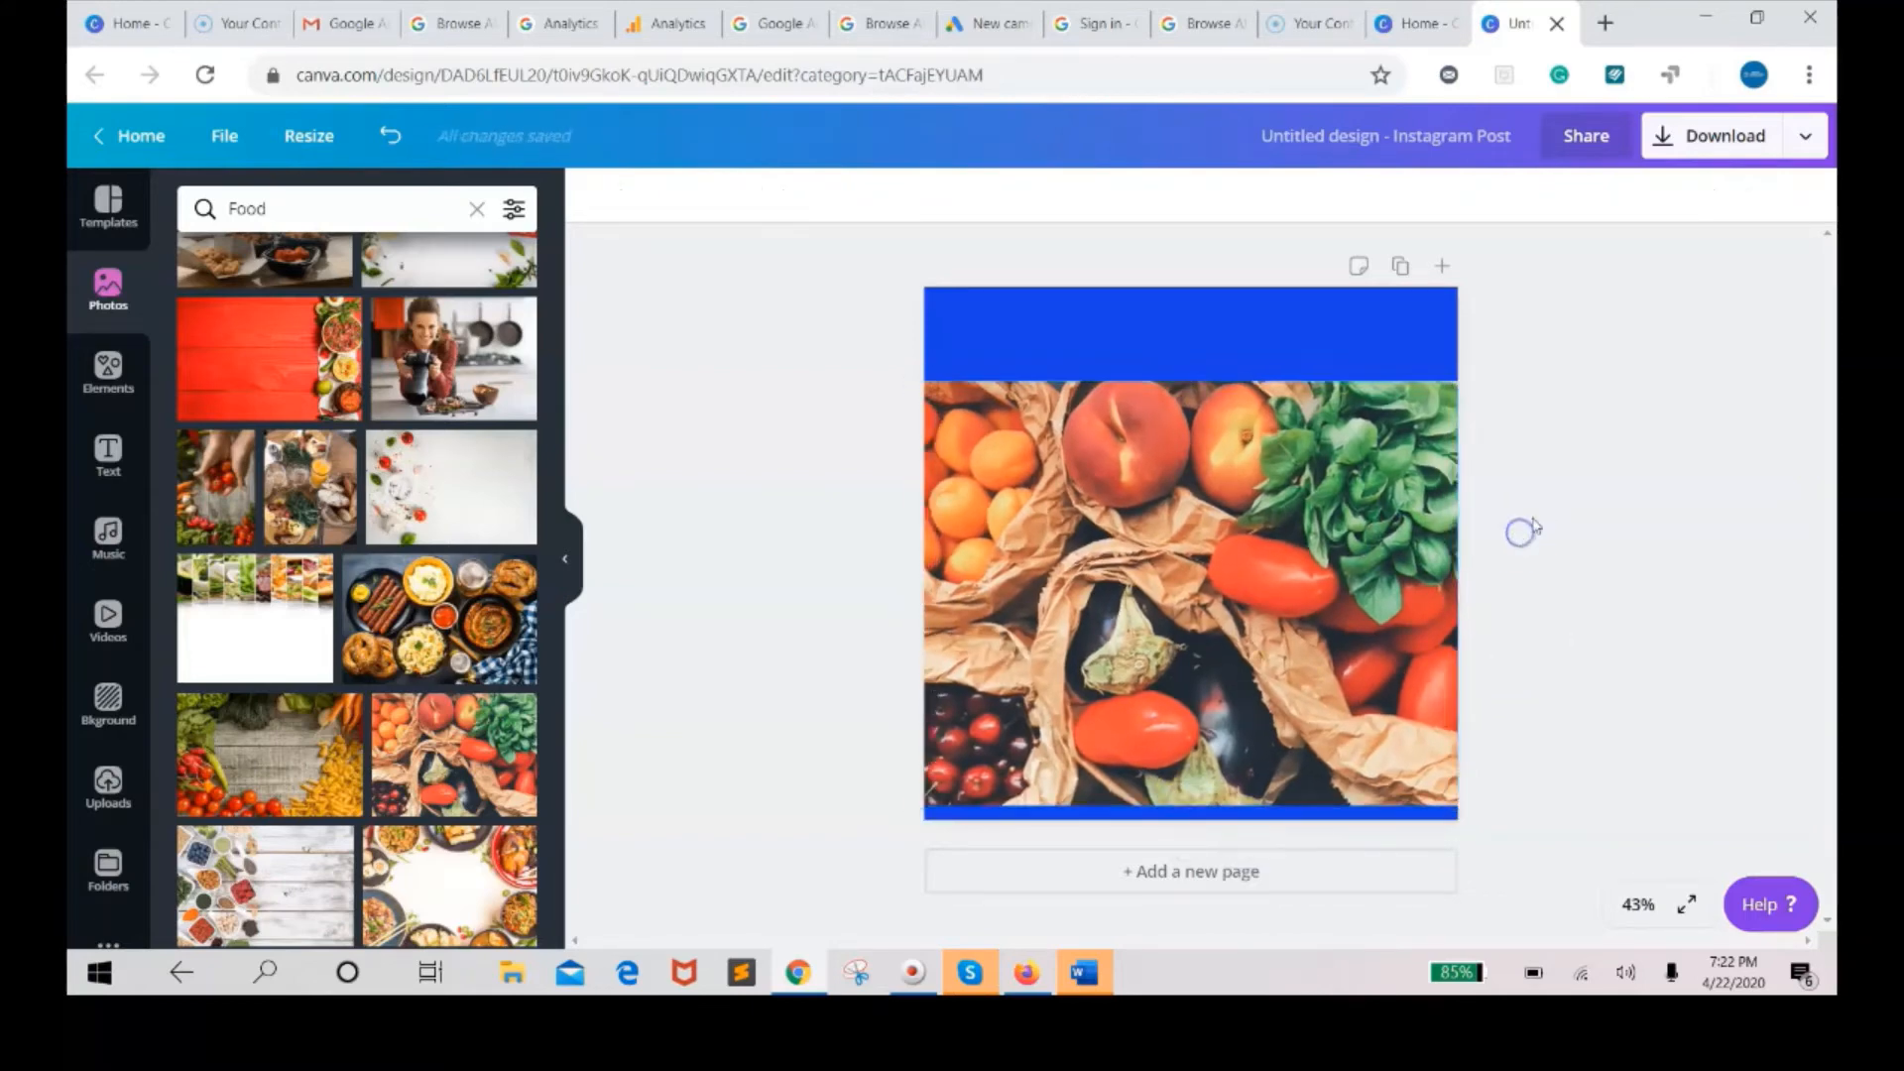
click(1193, 397)
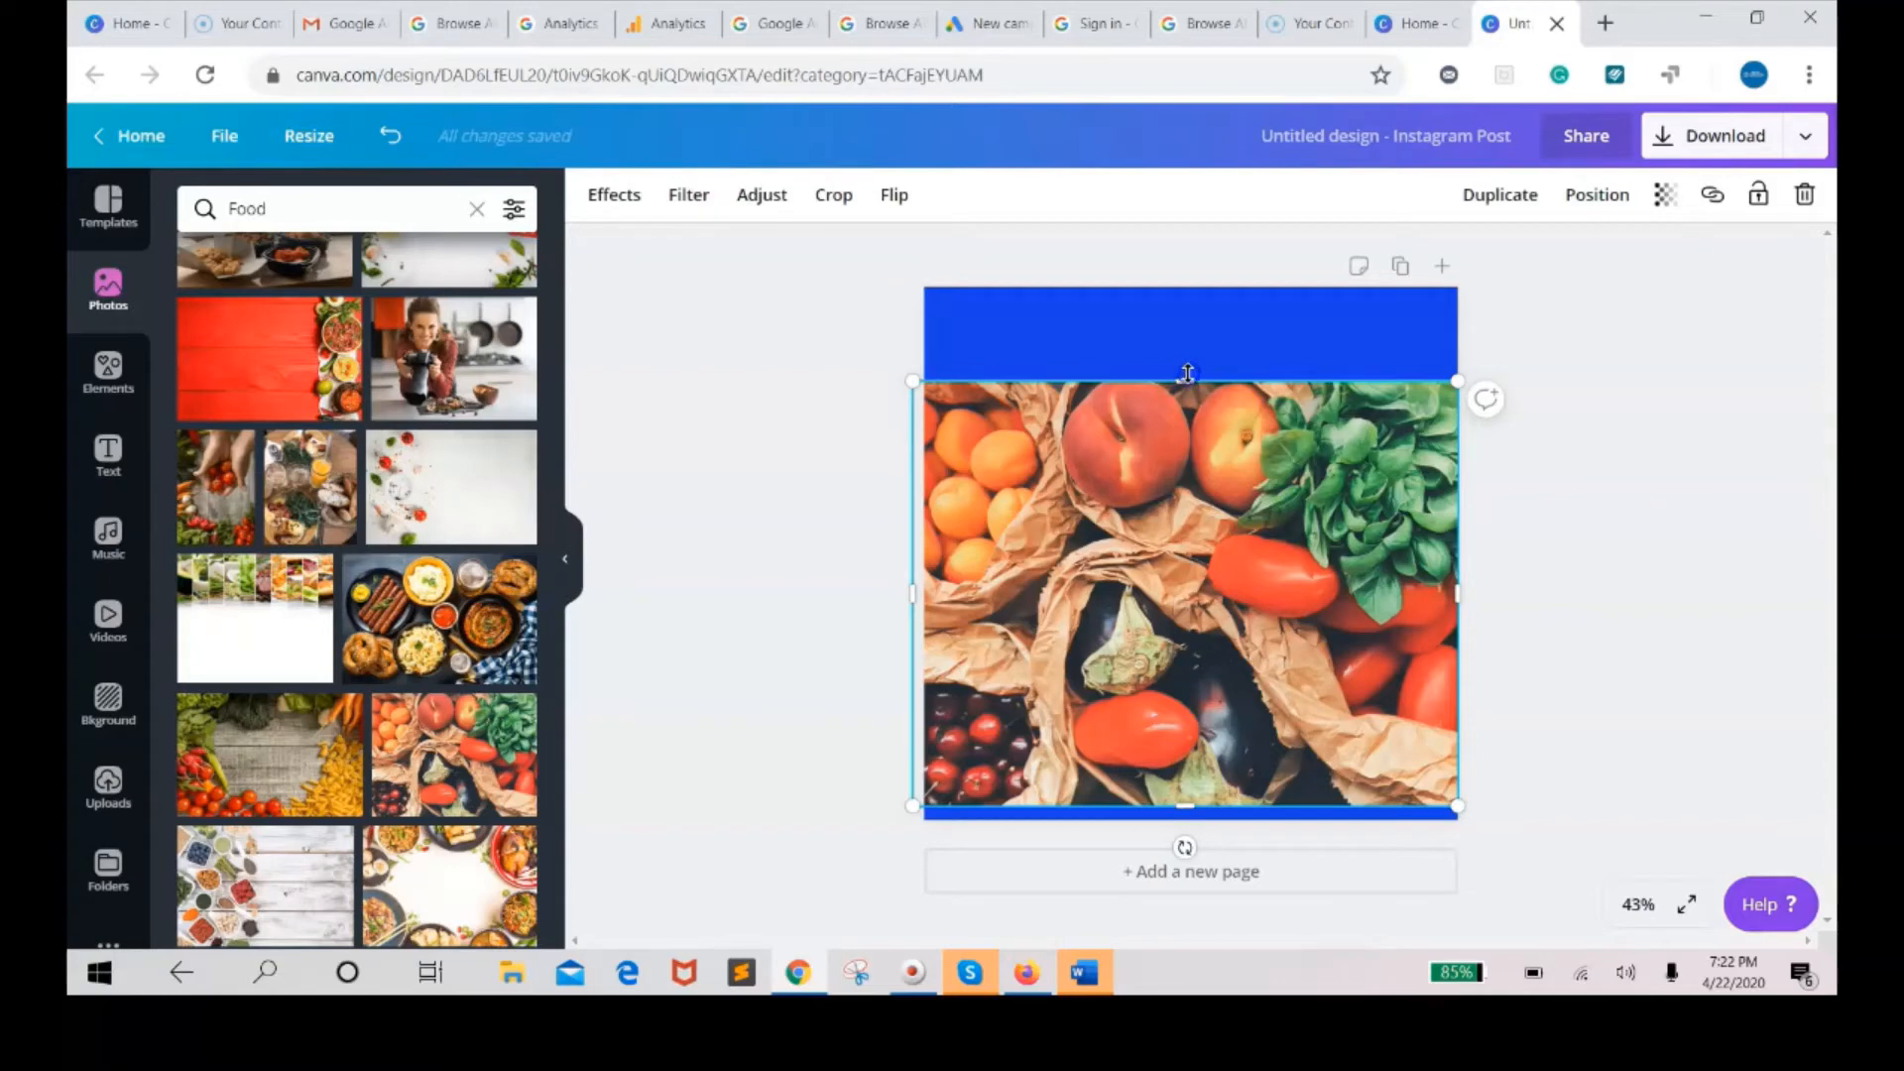
drag(1187, 374, 1187, 369)
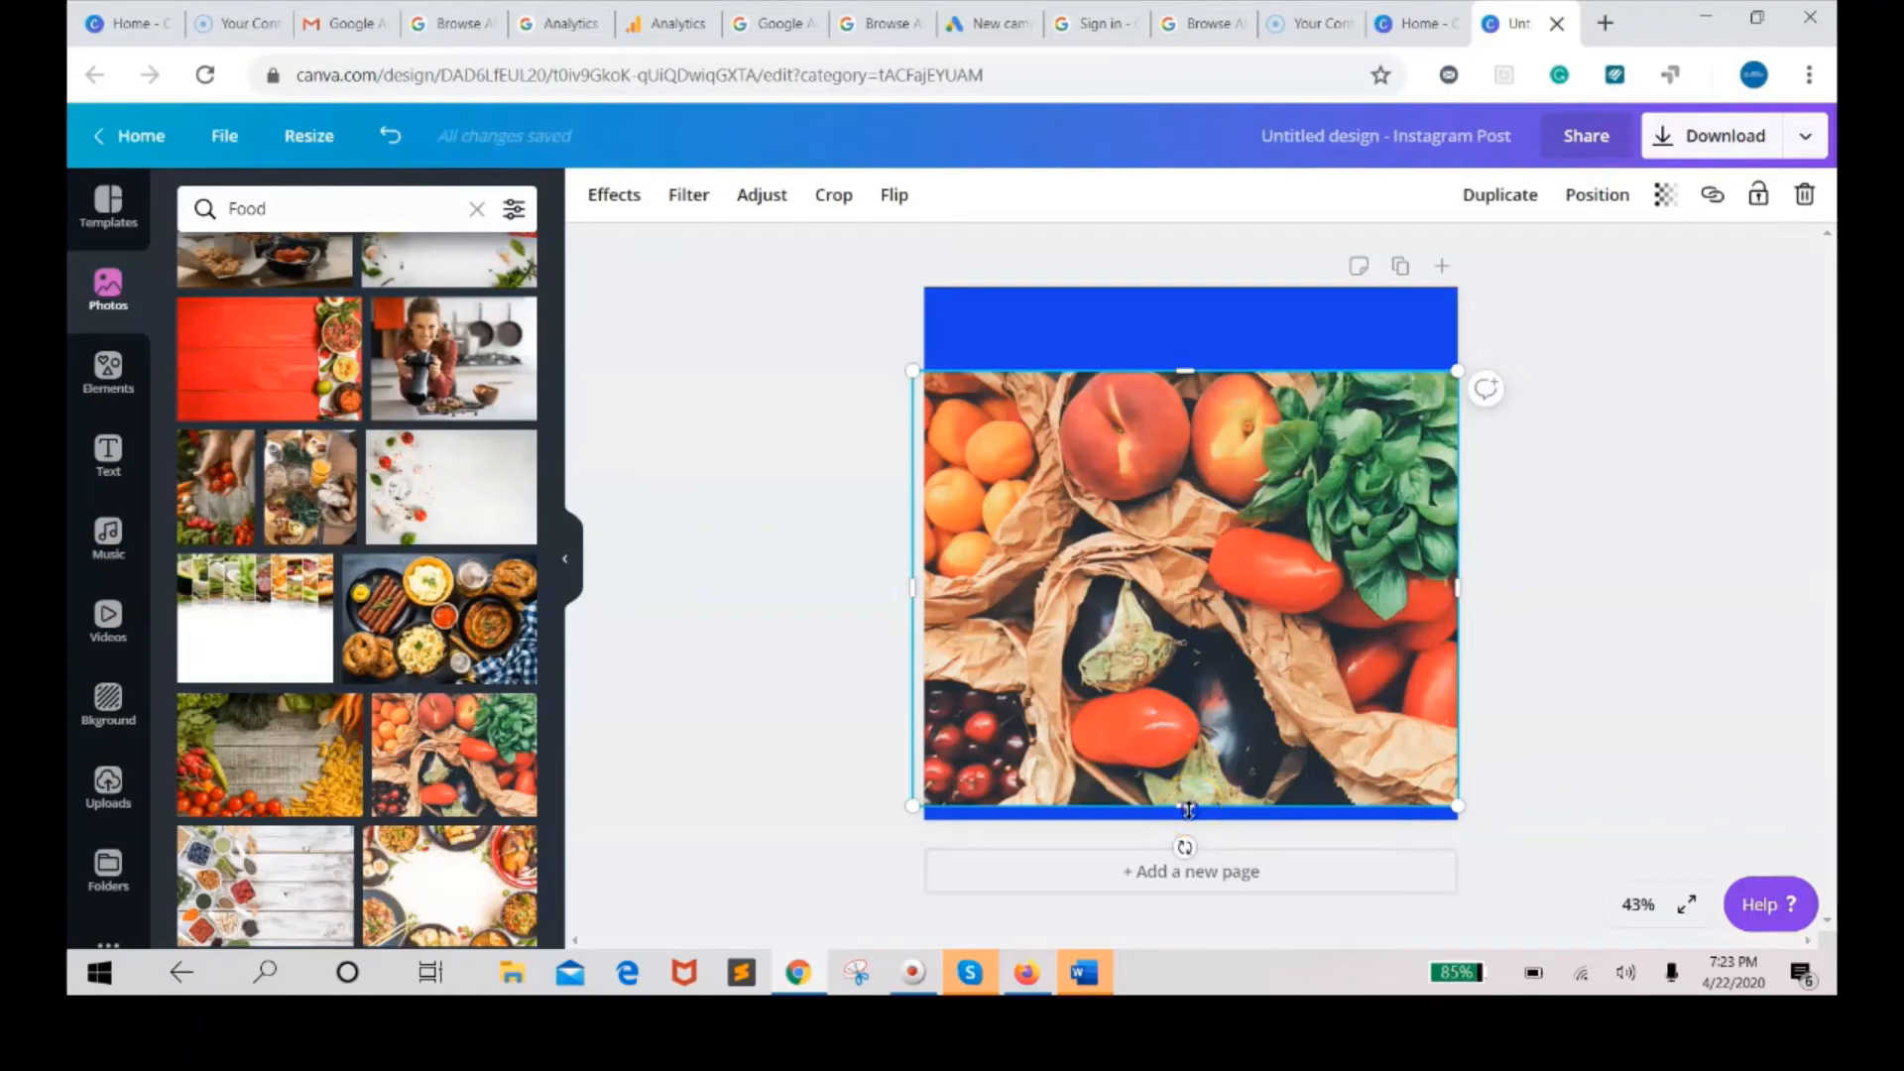
drag(1188, 814, 1190, 815)
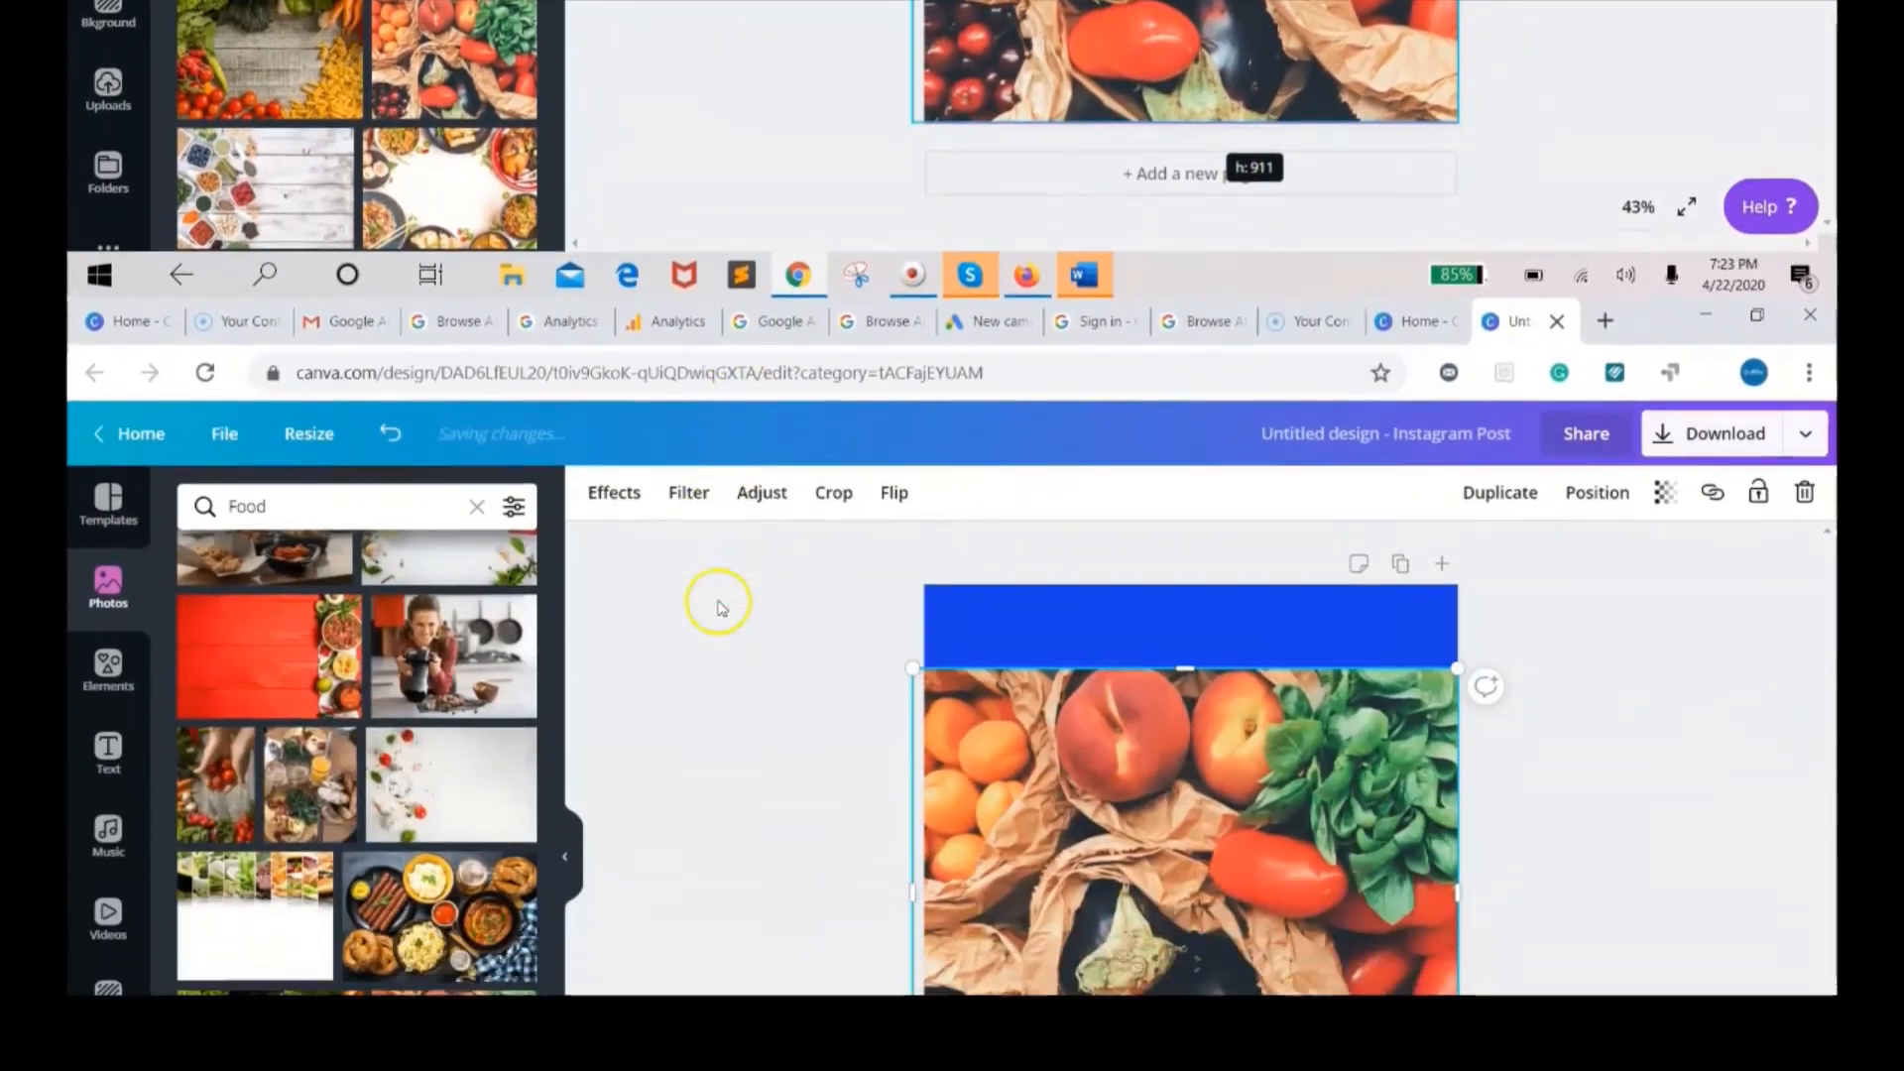
click(721, 607)
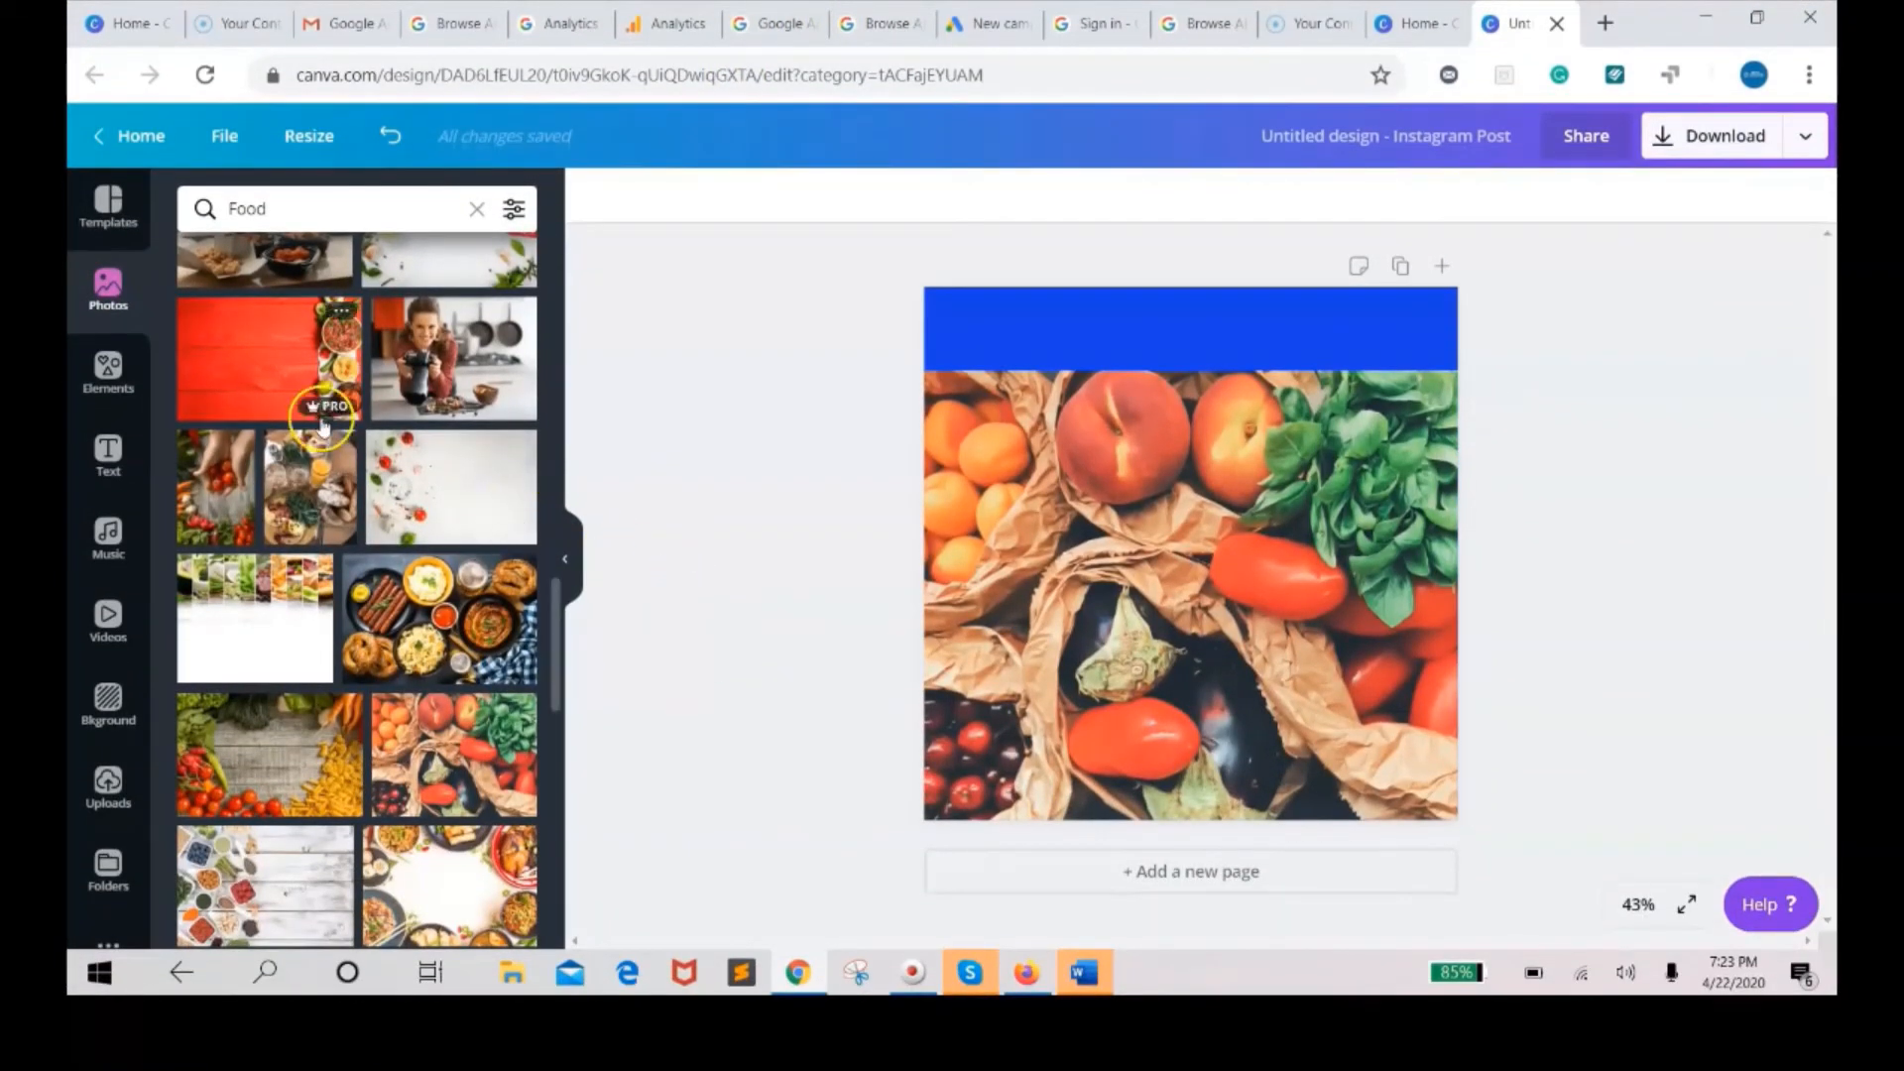
Add a heading text box and replace its placeholder with the title "Stay Healsty".
click(109, 452)
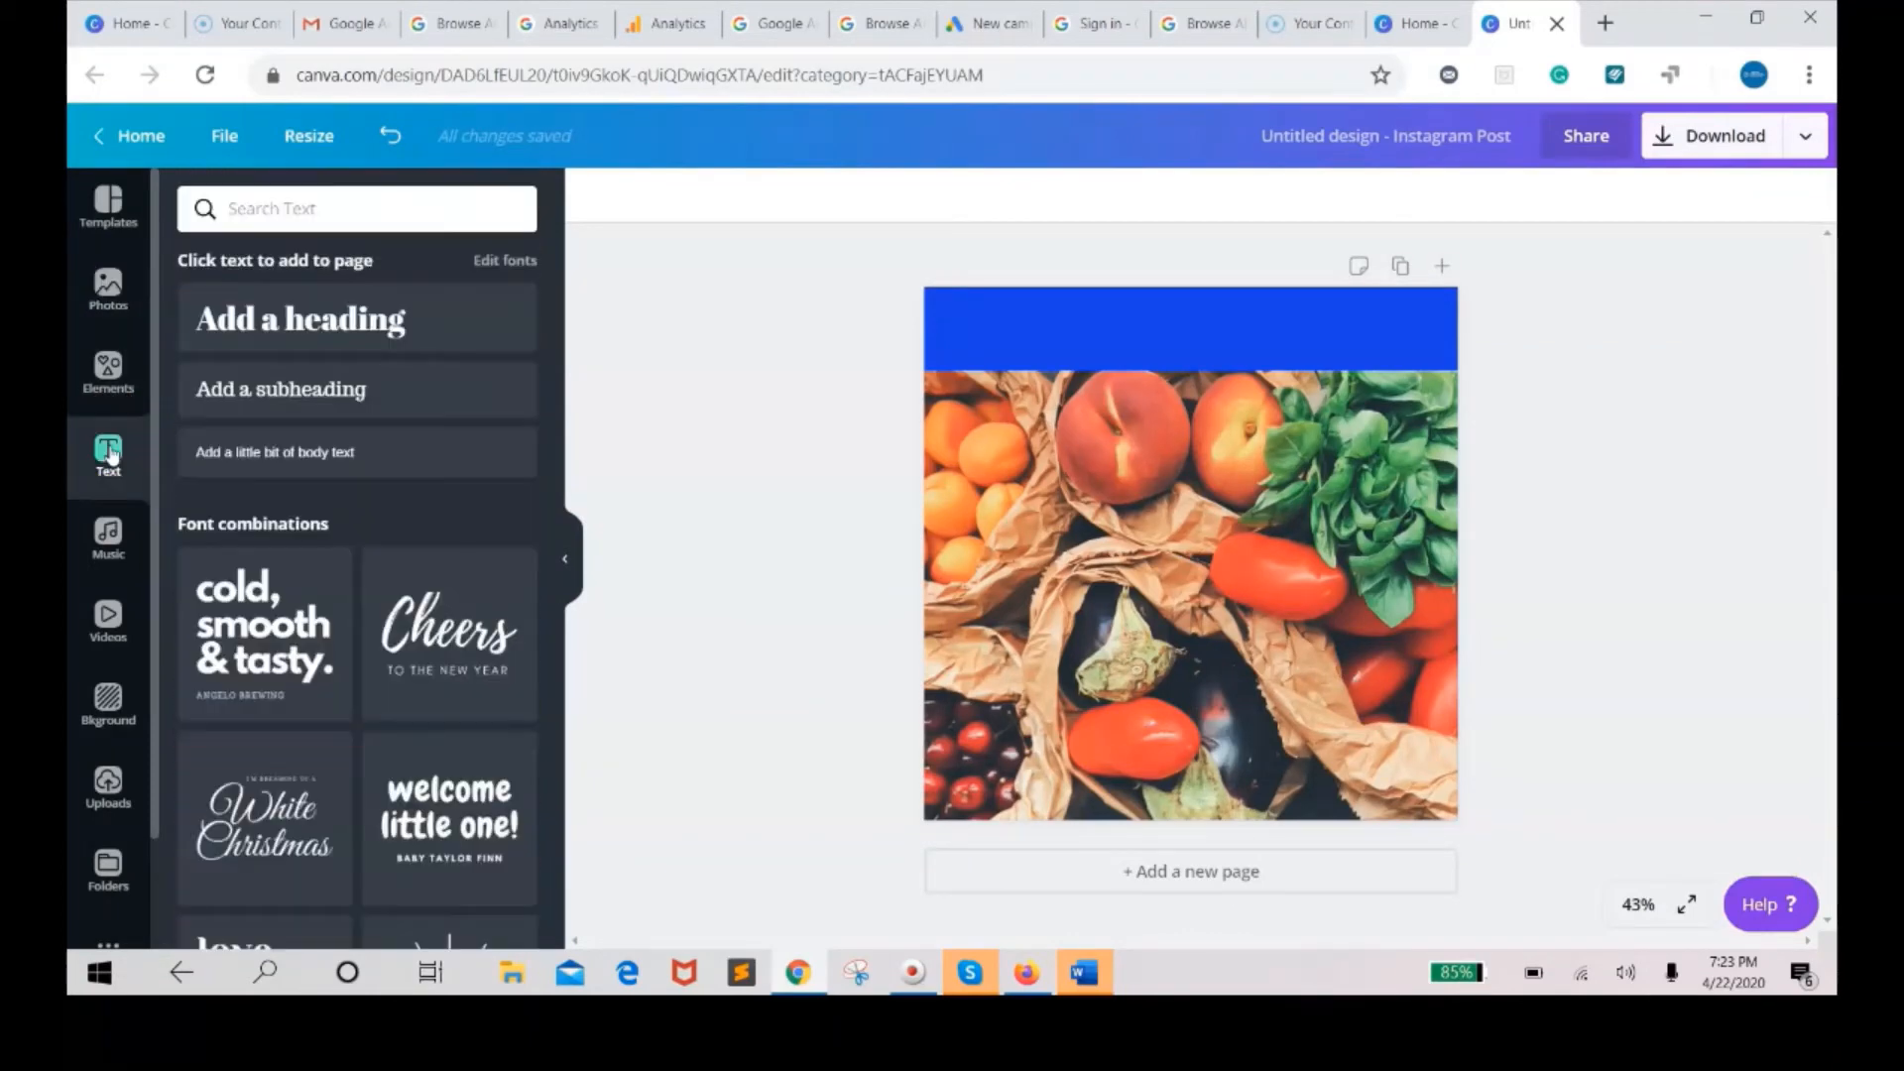
click(340, 331)
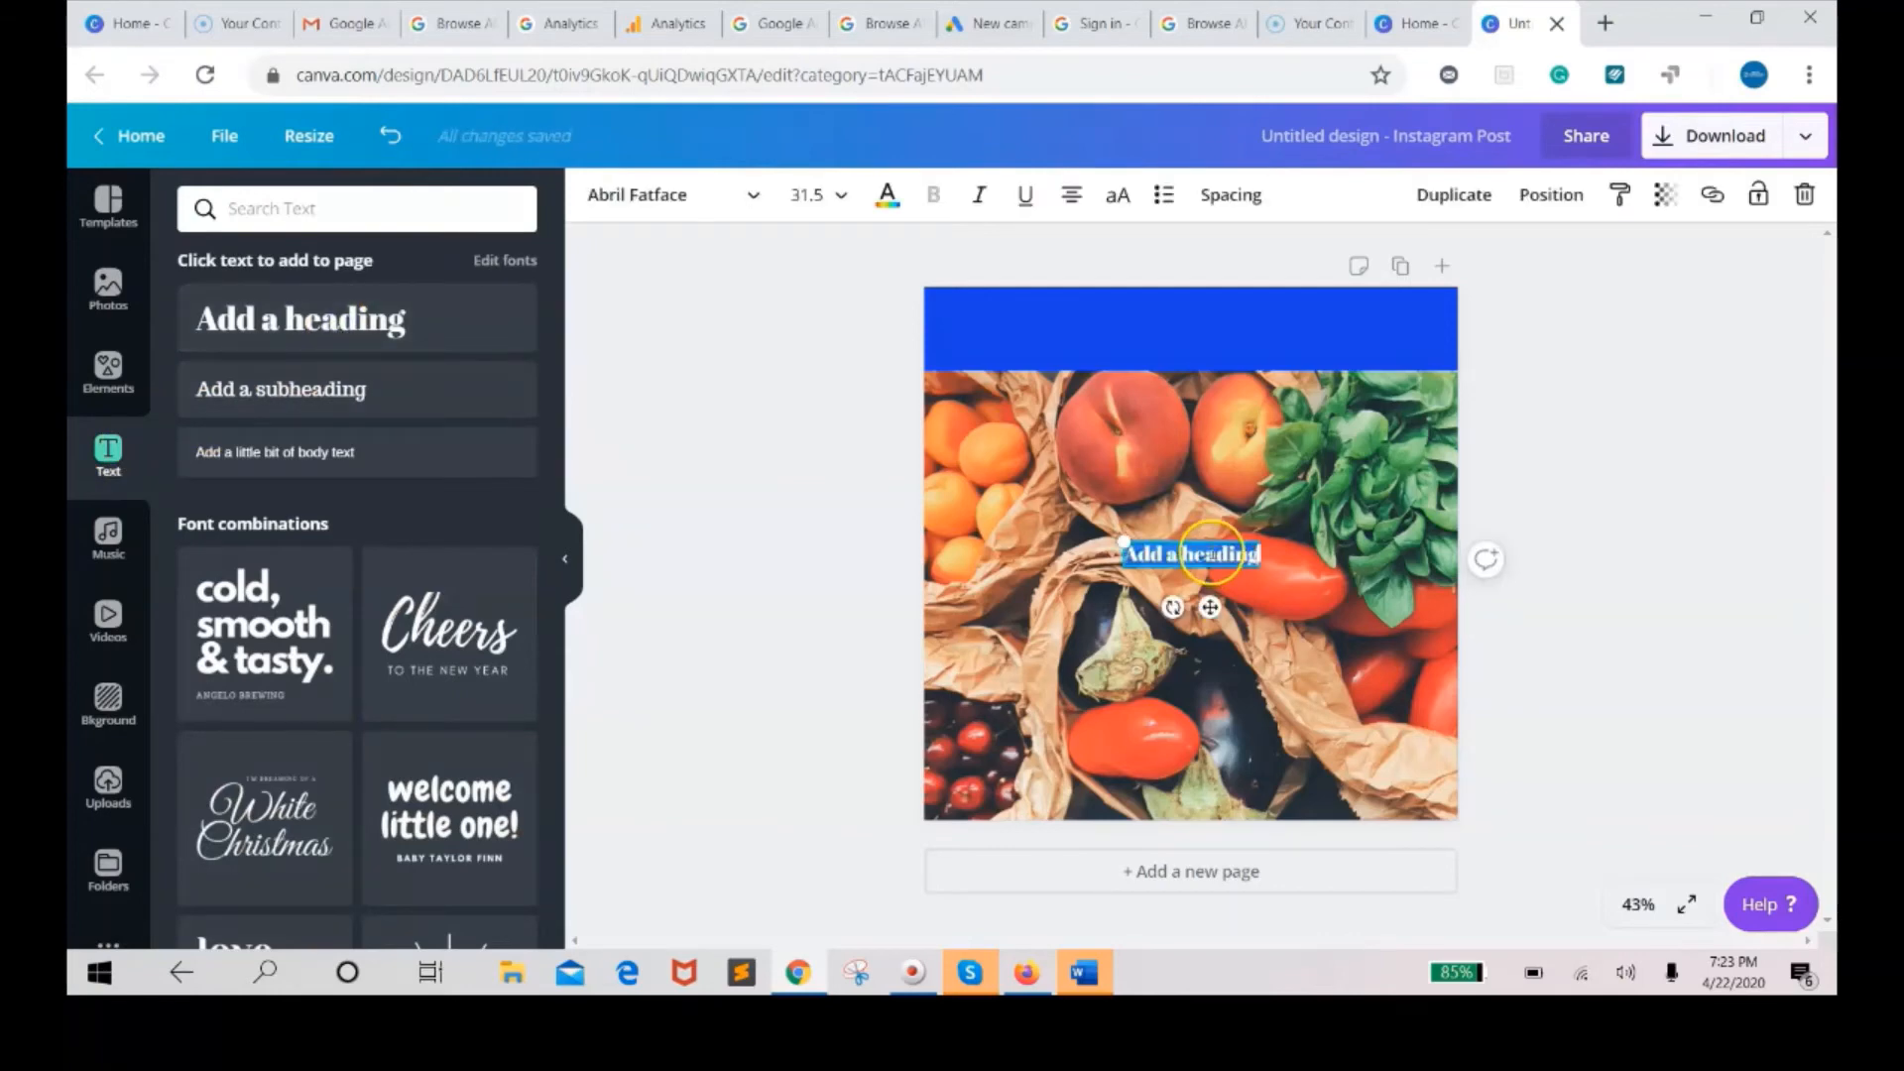
key(BackSpace)
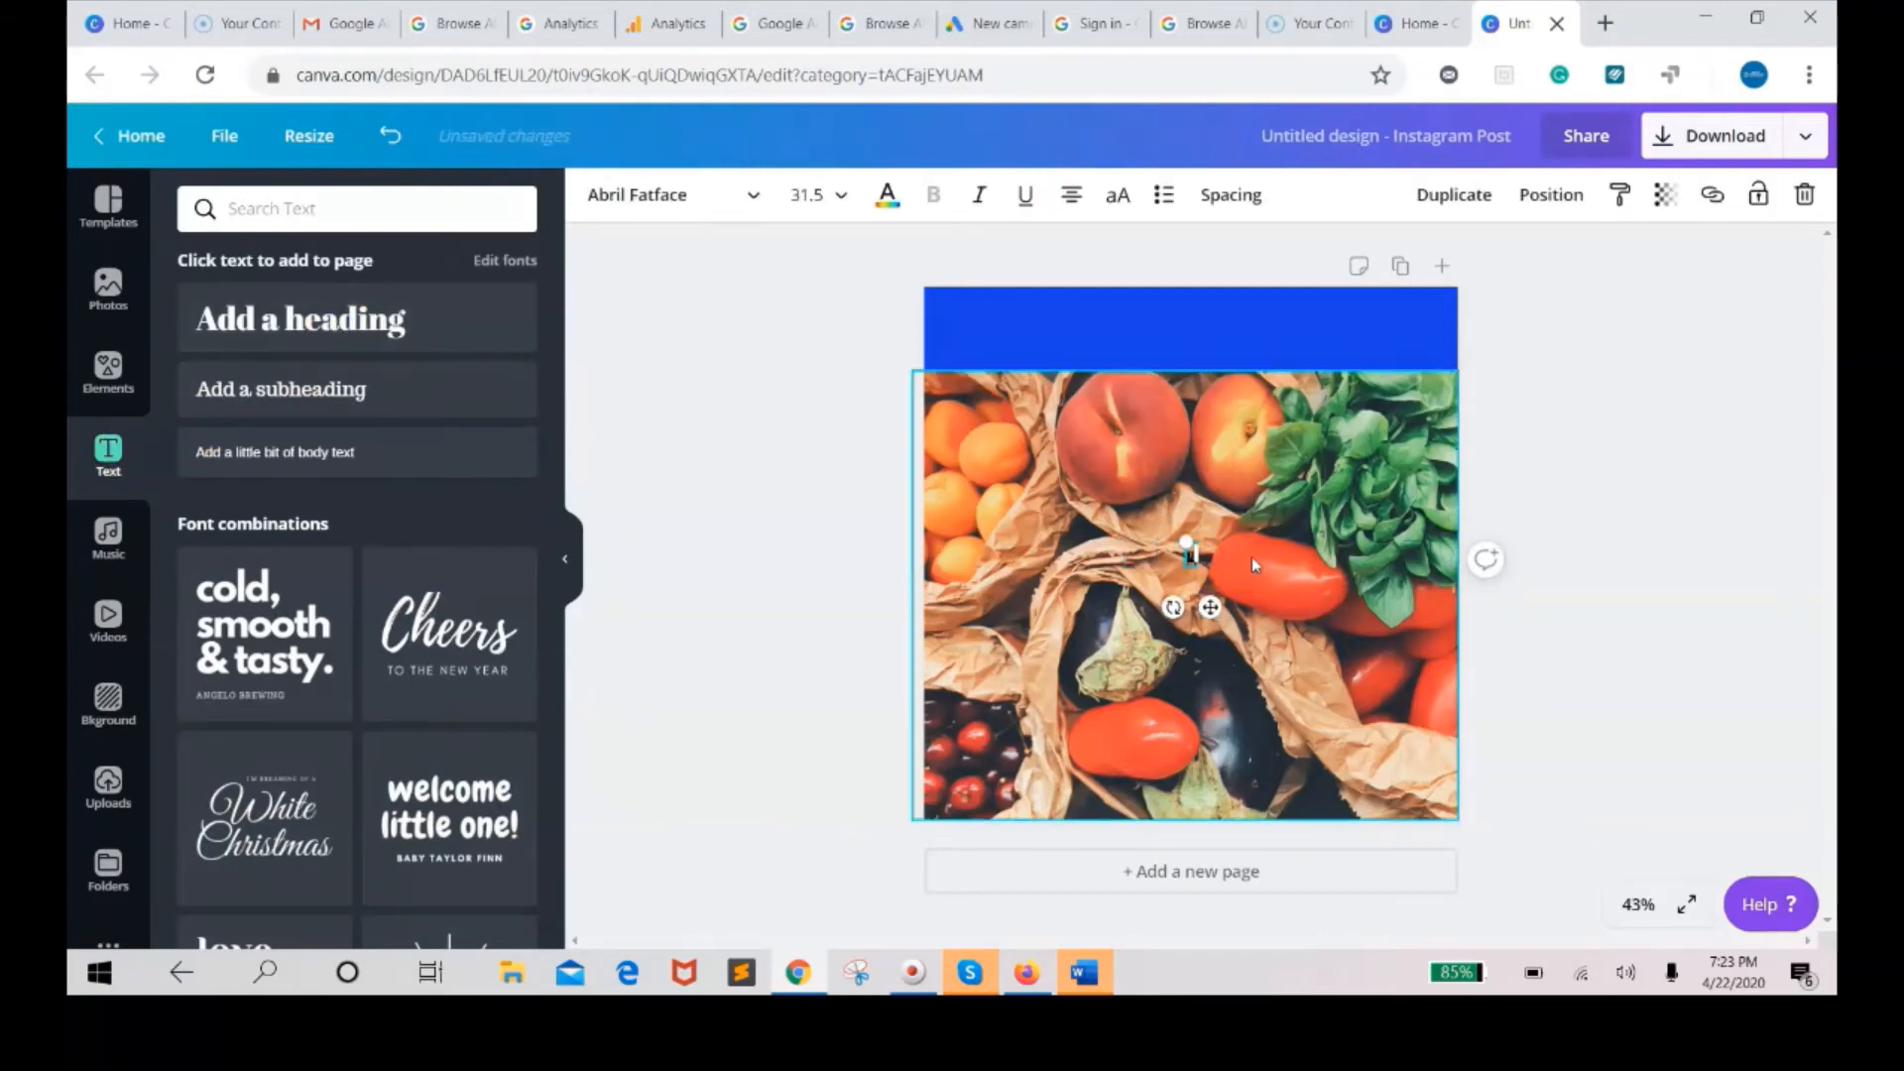
text(Stay Healthy!)
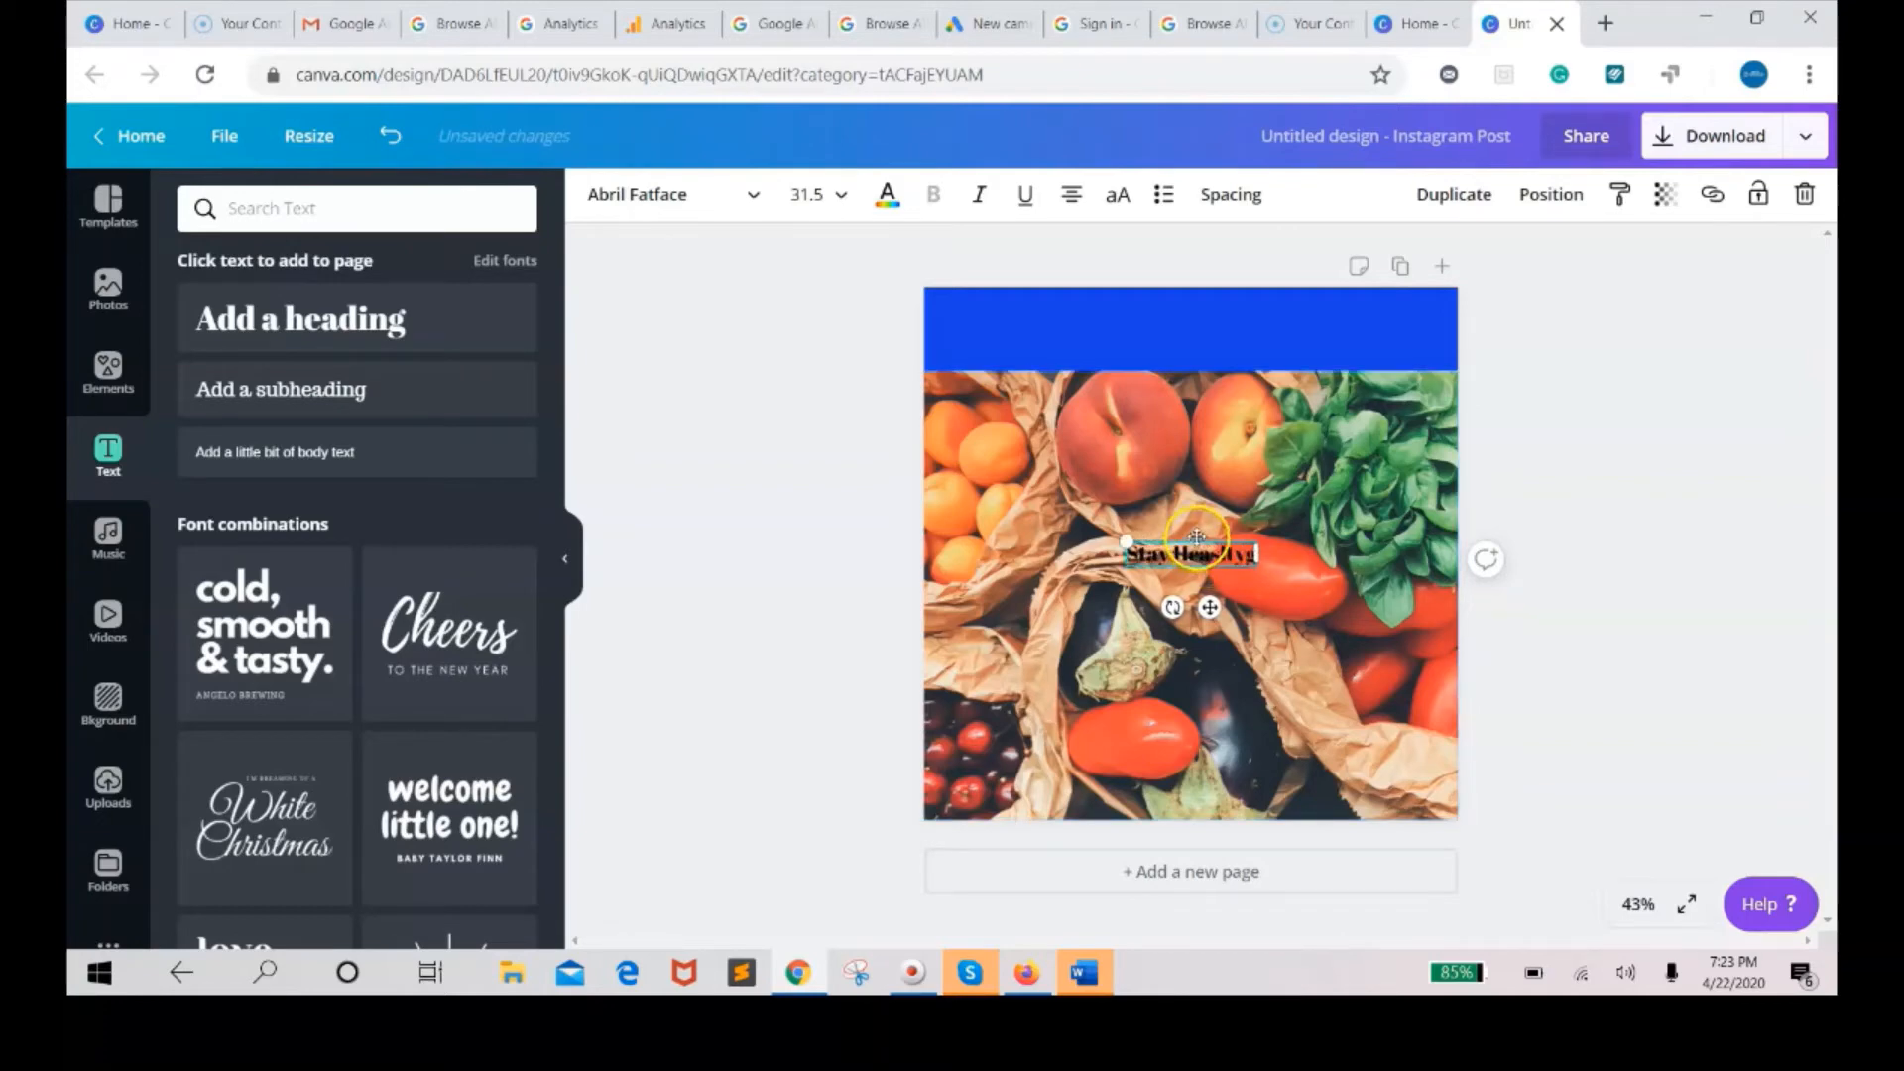
Move the heading into the blue top band and set its font size to 42.
drag(1197, 540, 1196, 328)
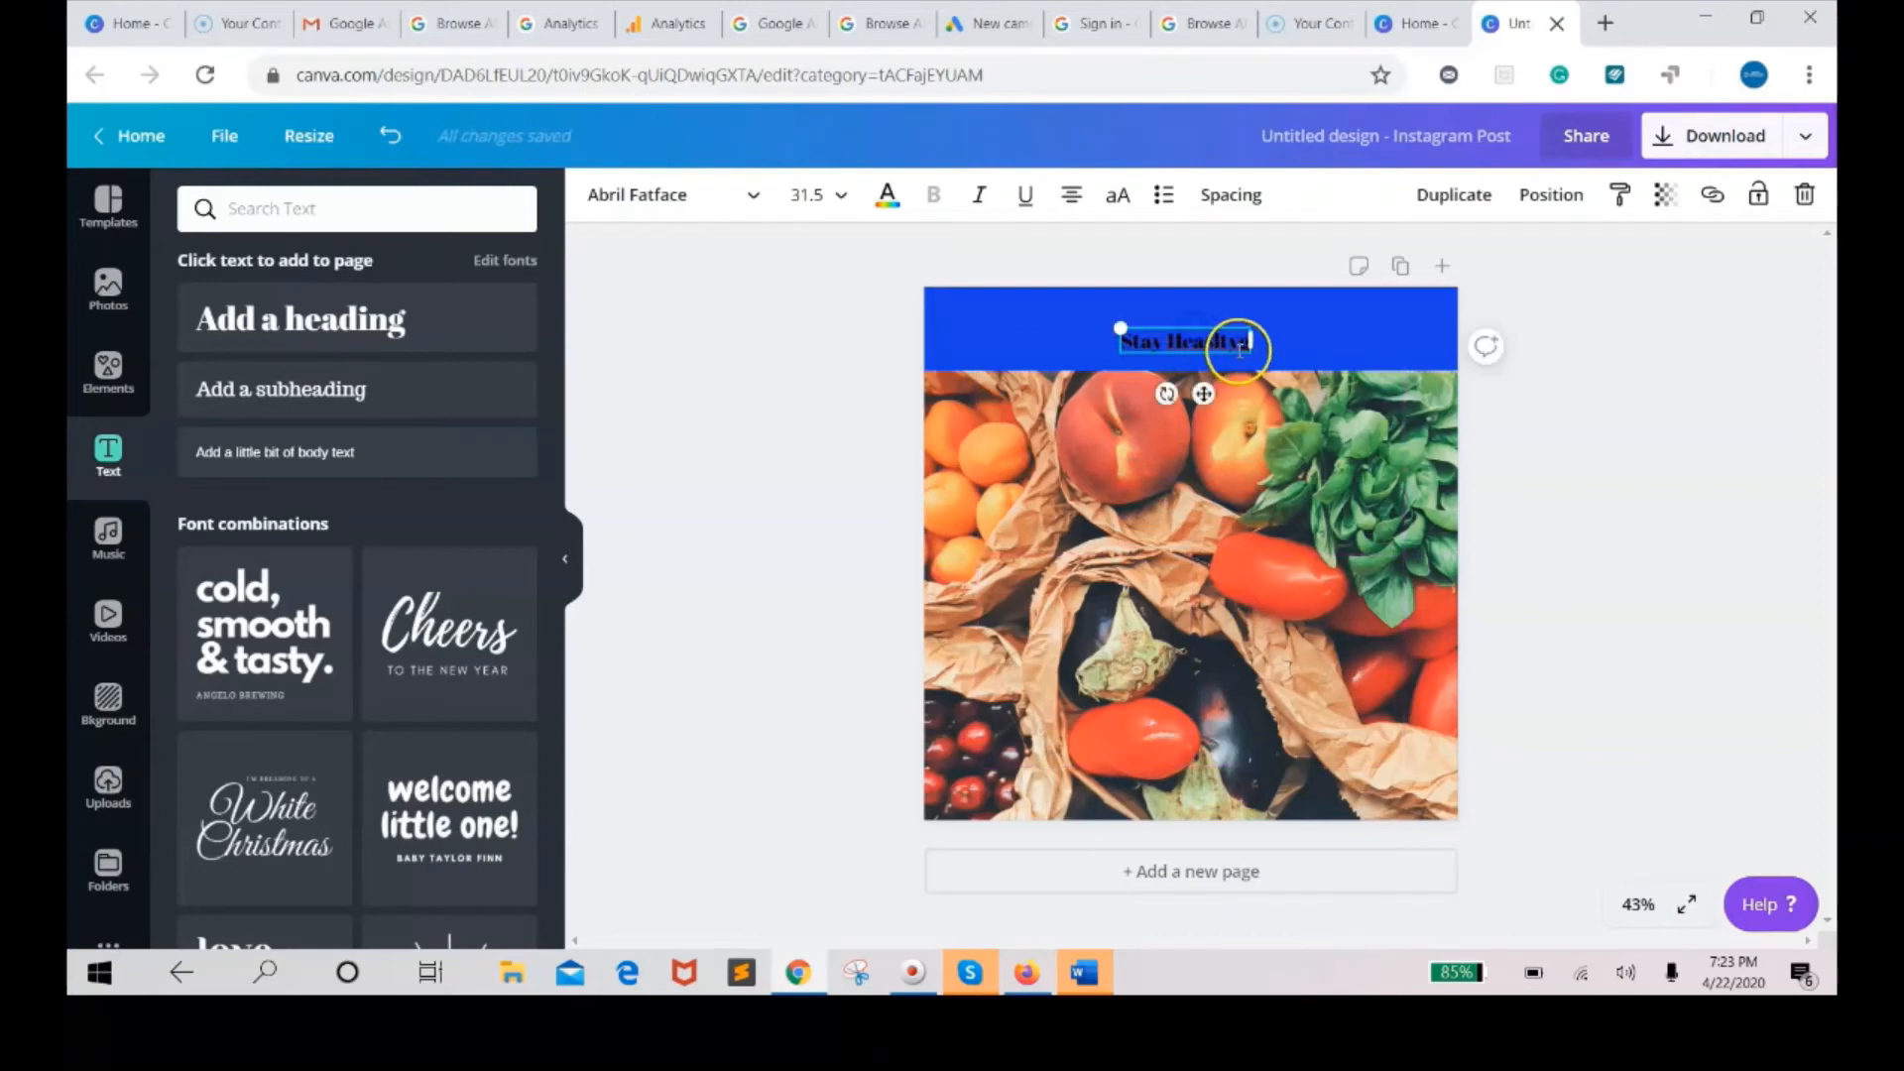
click(840, 198)
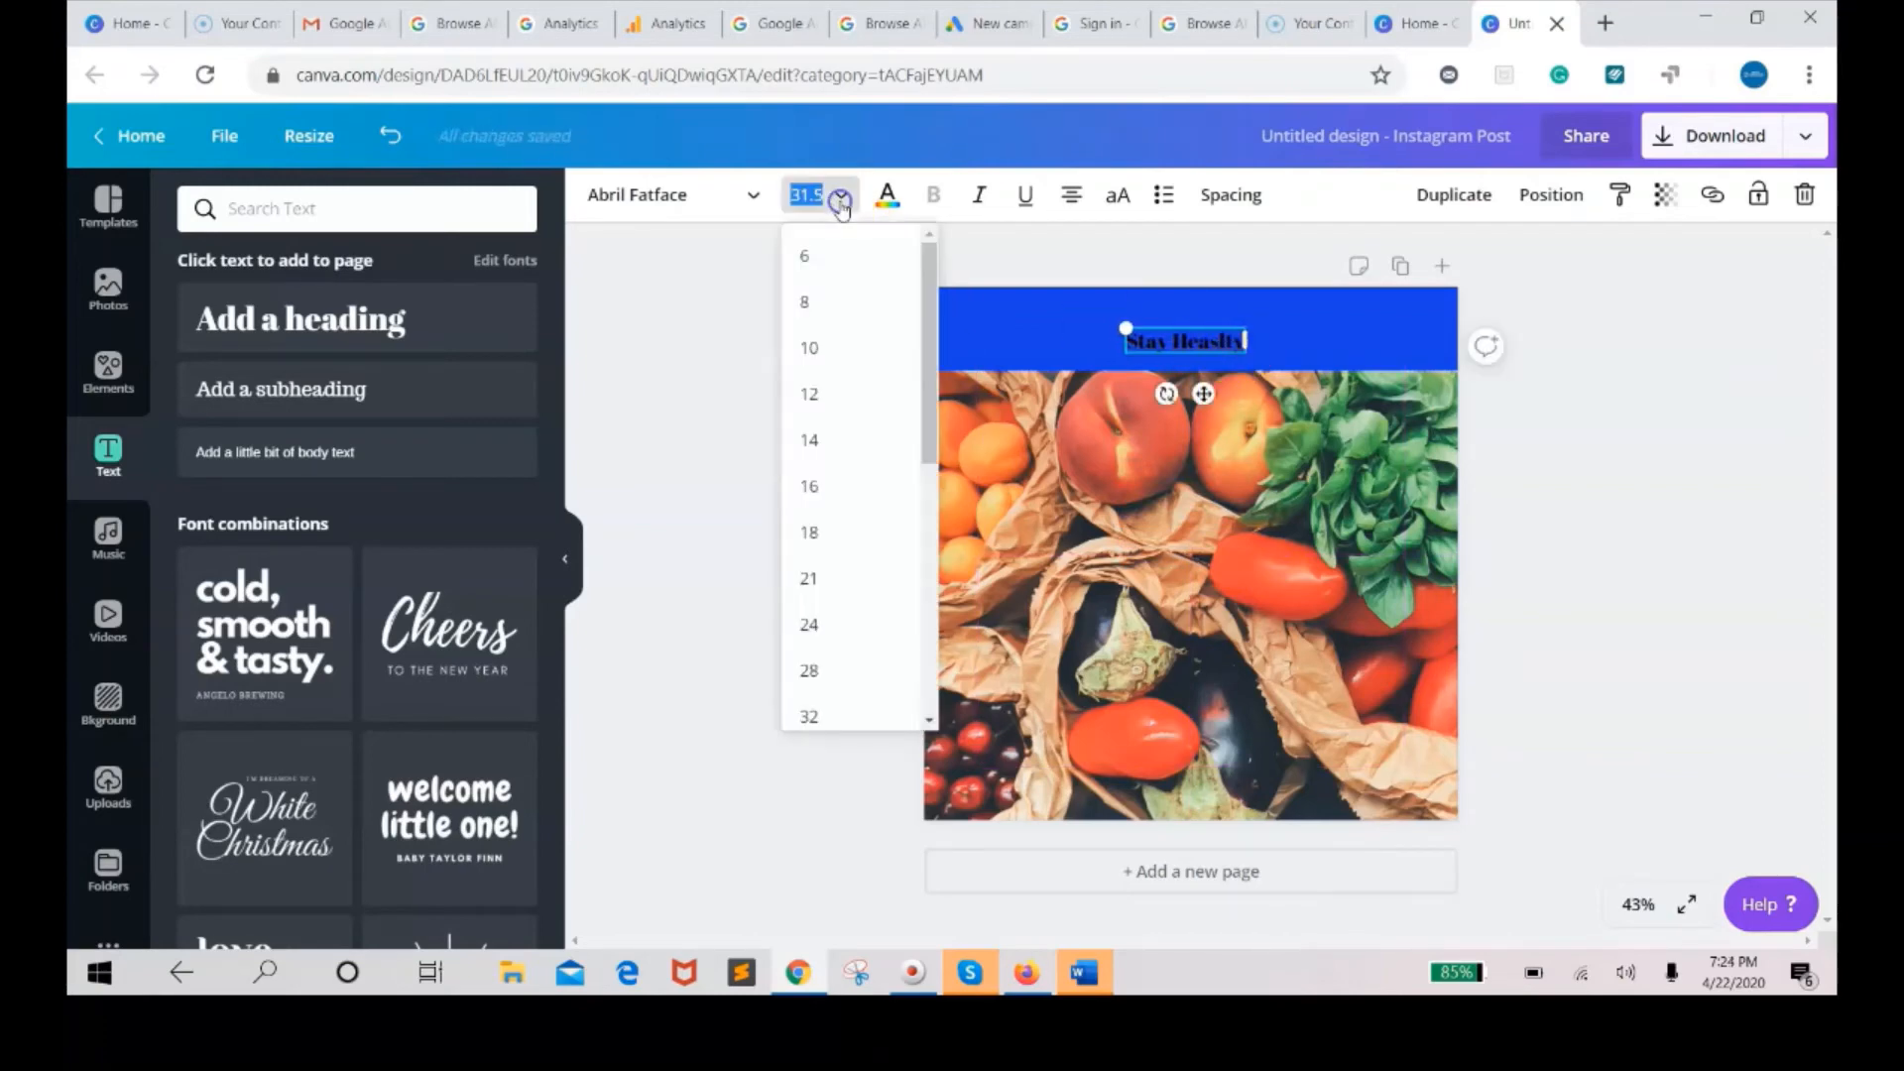
drag(934, 327, 927, 466)
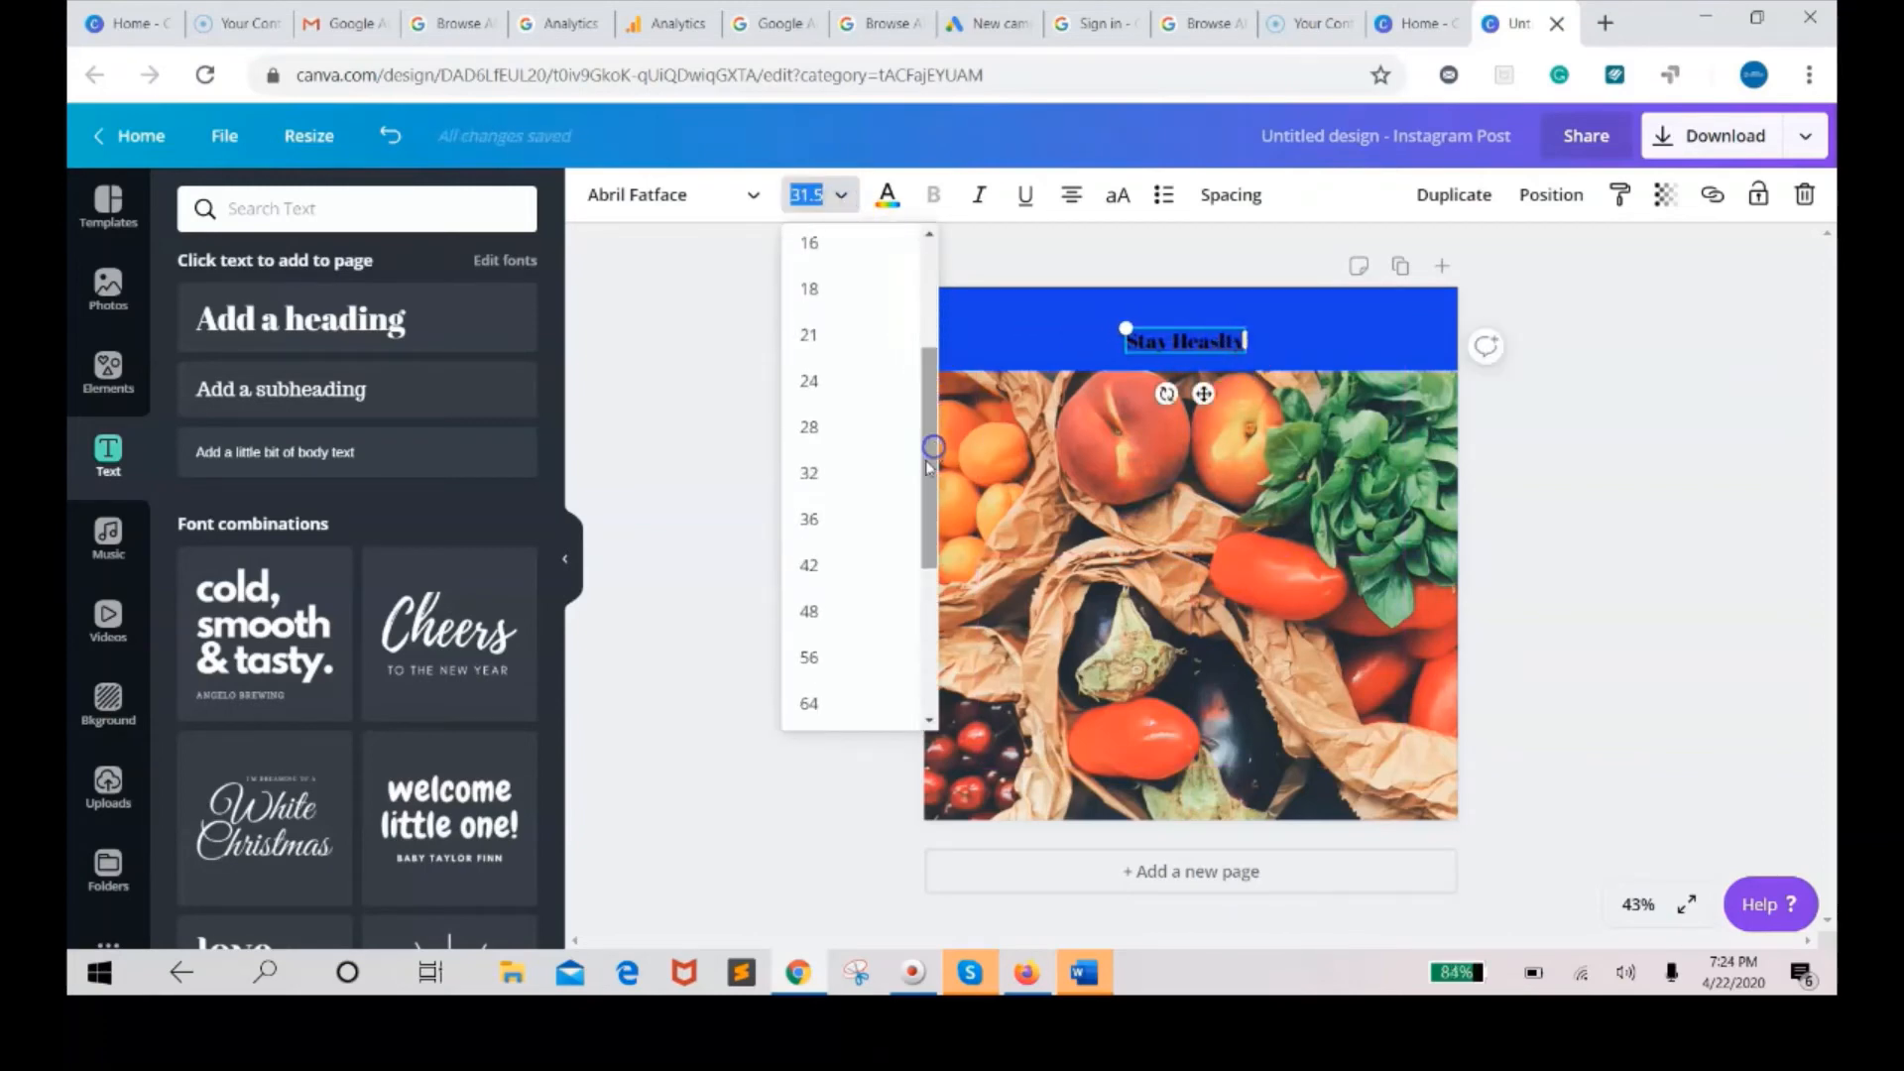
click(811, 562)
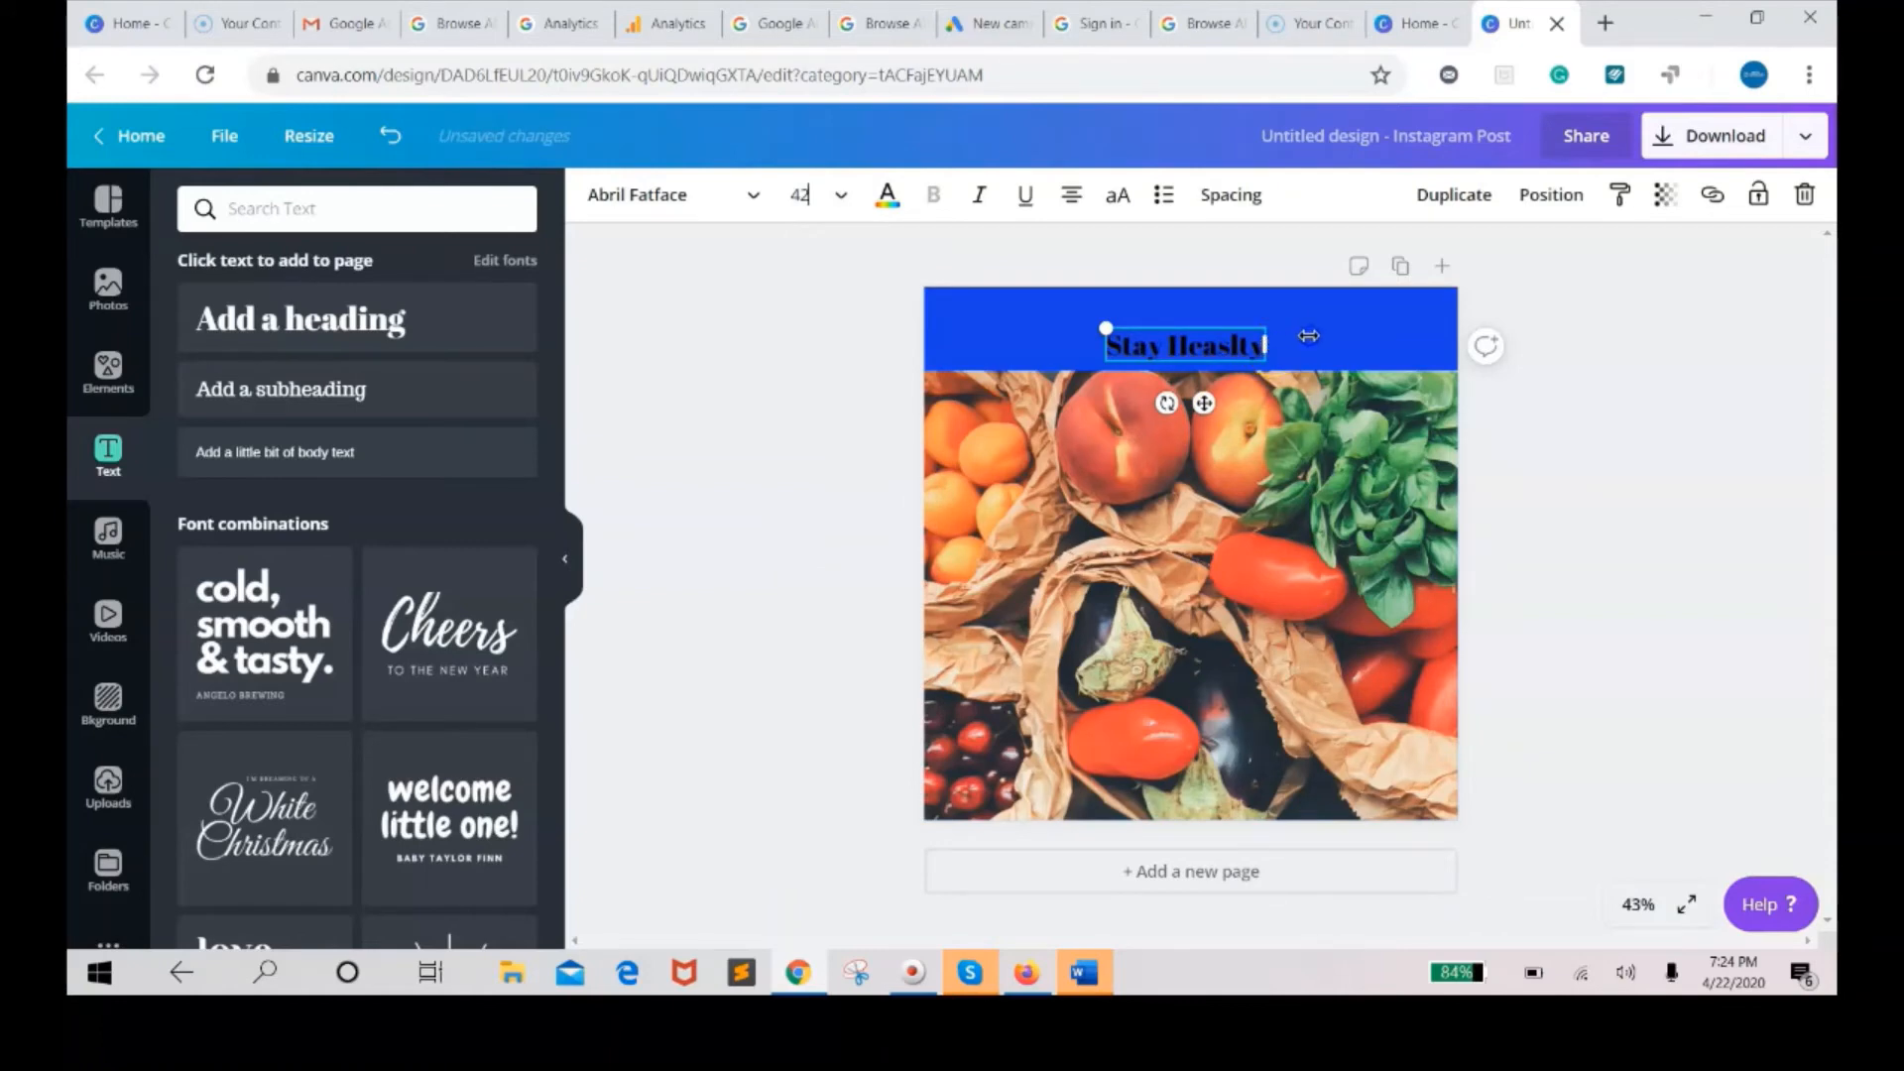
Widen the heading's box, recentre it in the band and colour the text white.
drag(1266, 345, 1304, 342)
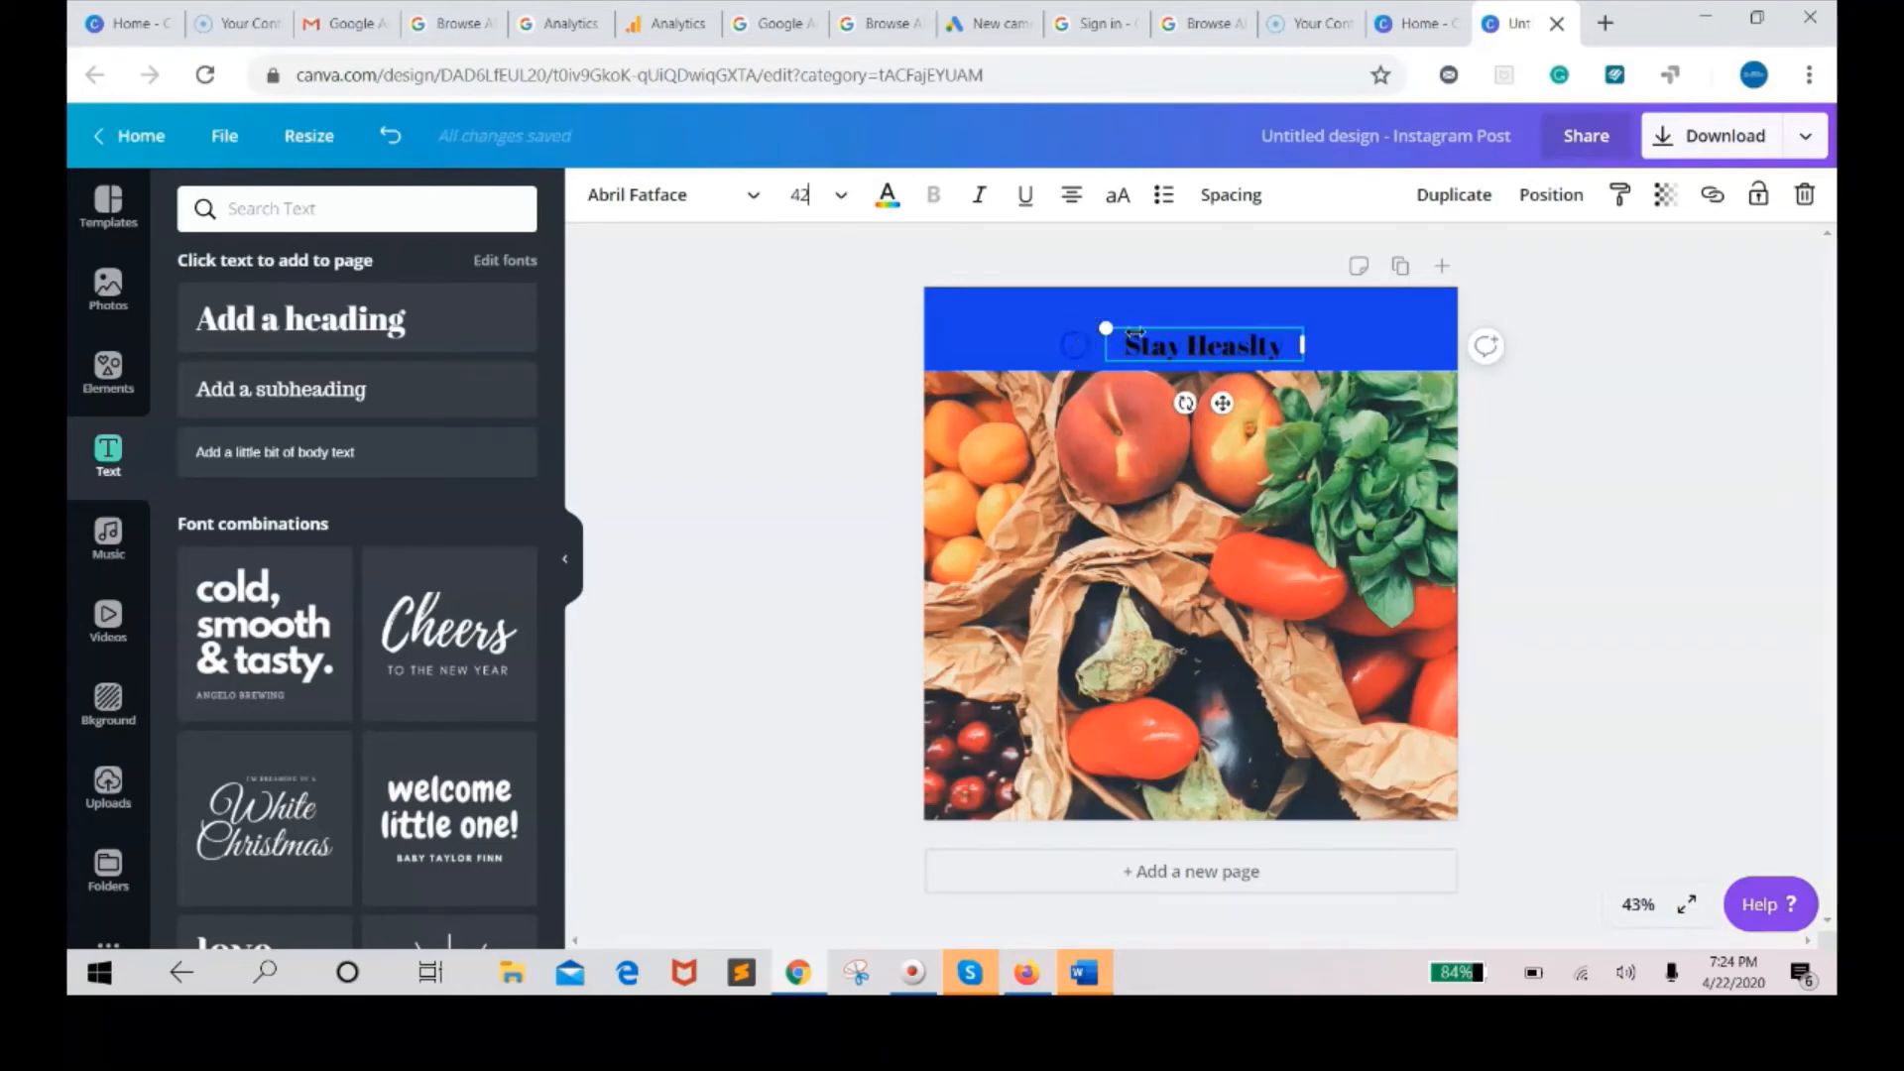
drag(1134, 330, 1104, 348)
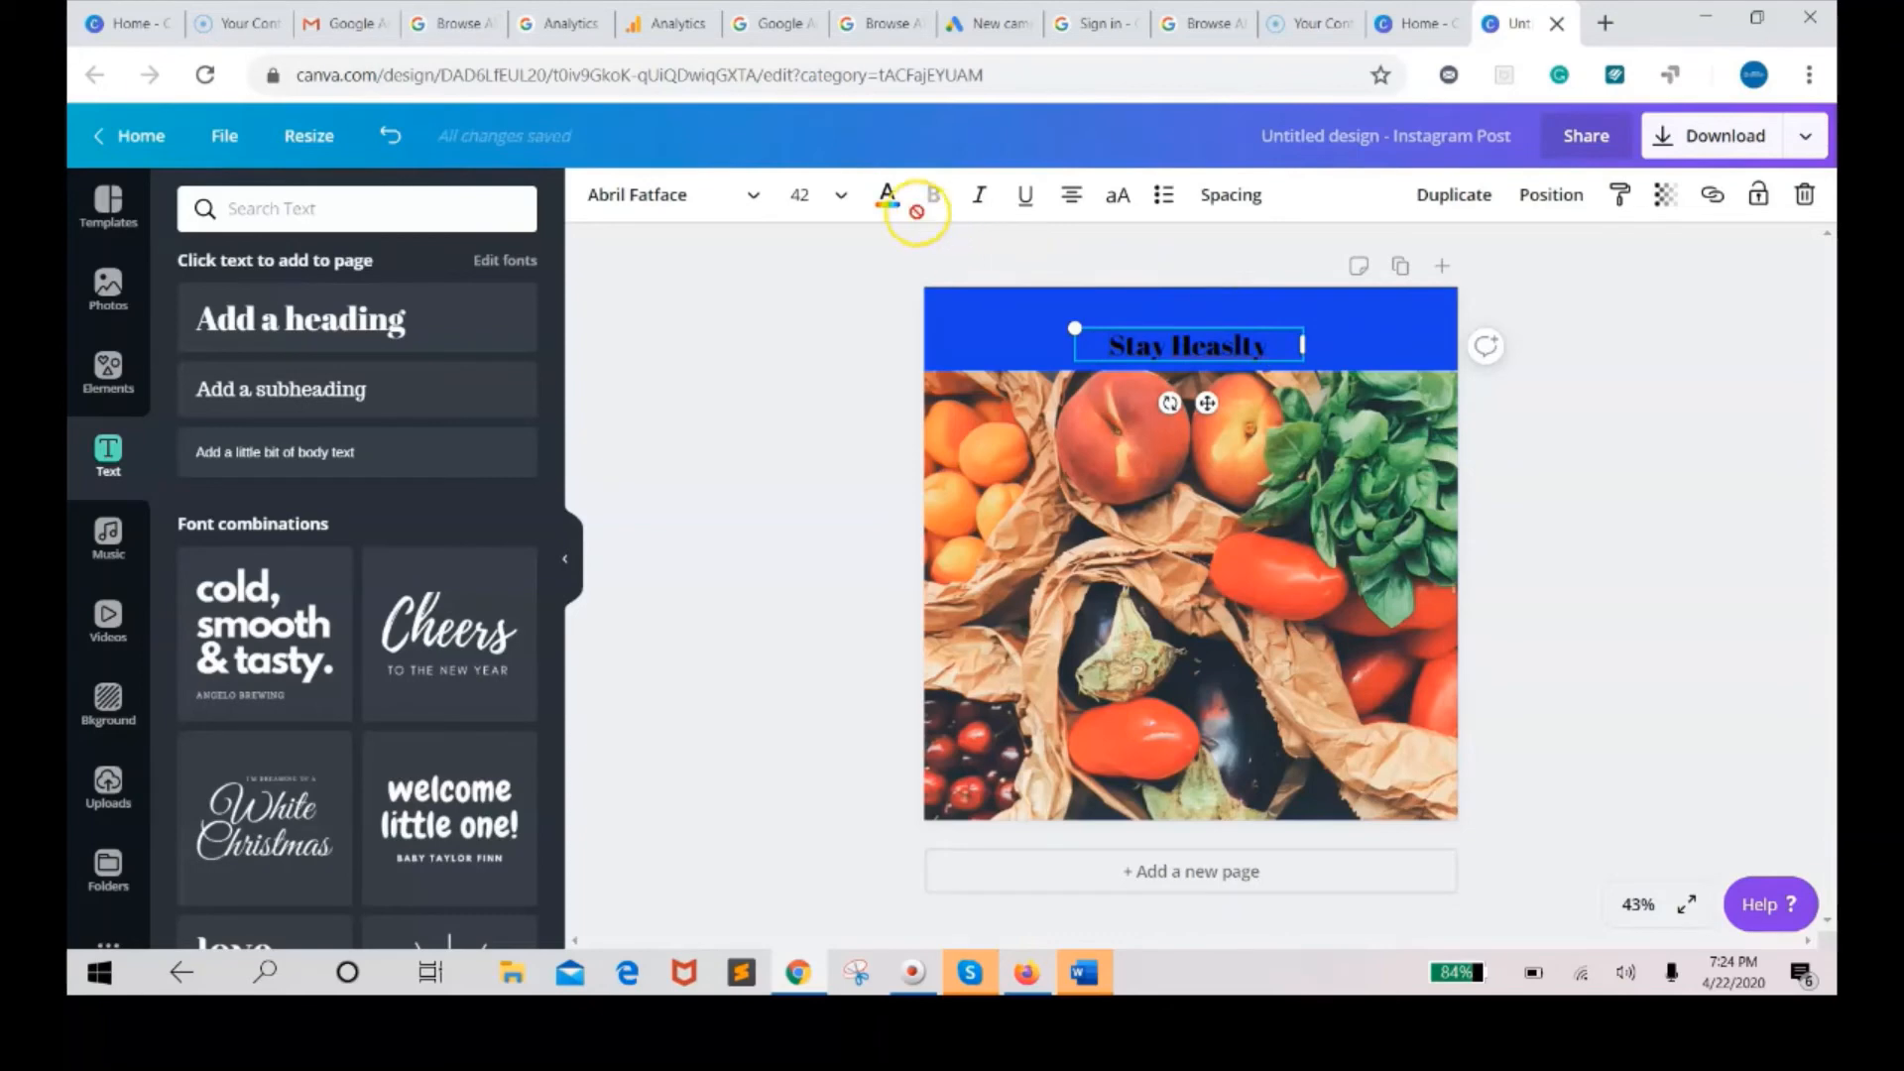
click(889, 198)
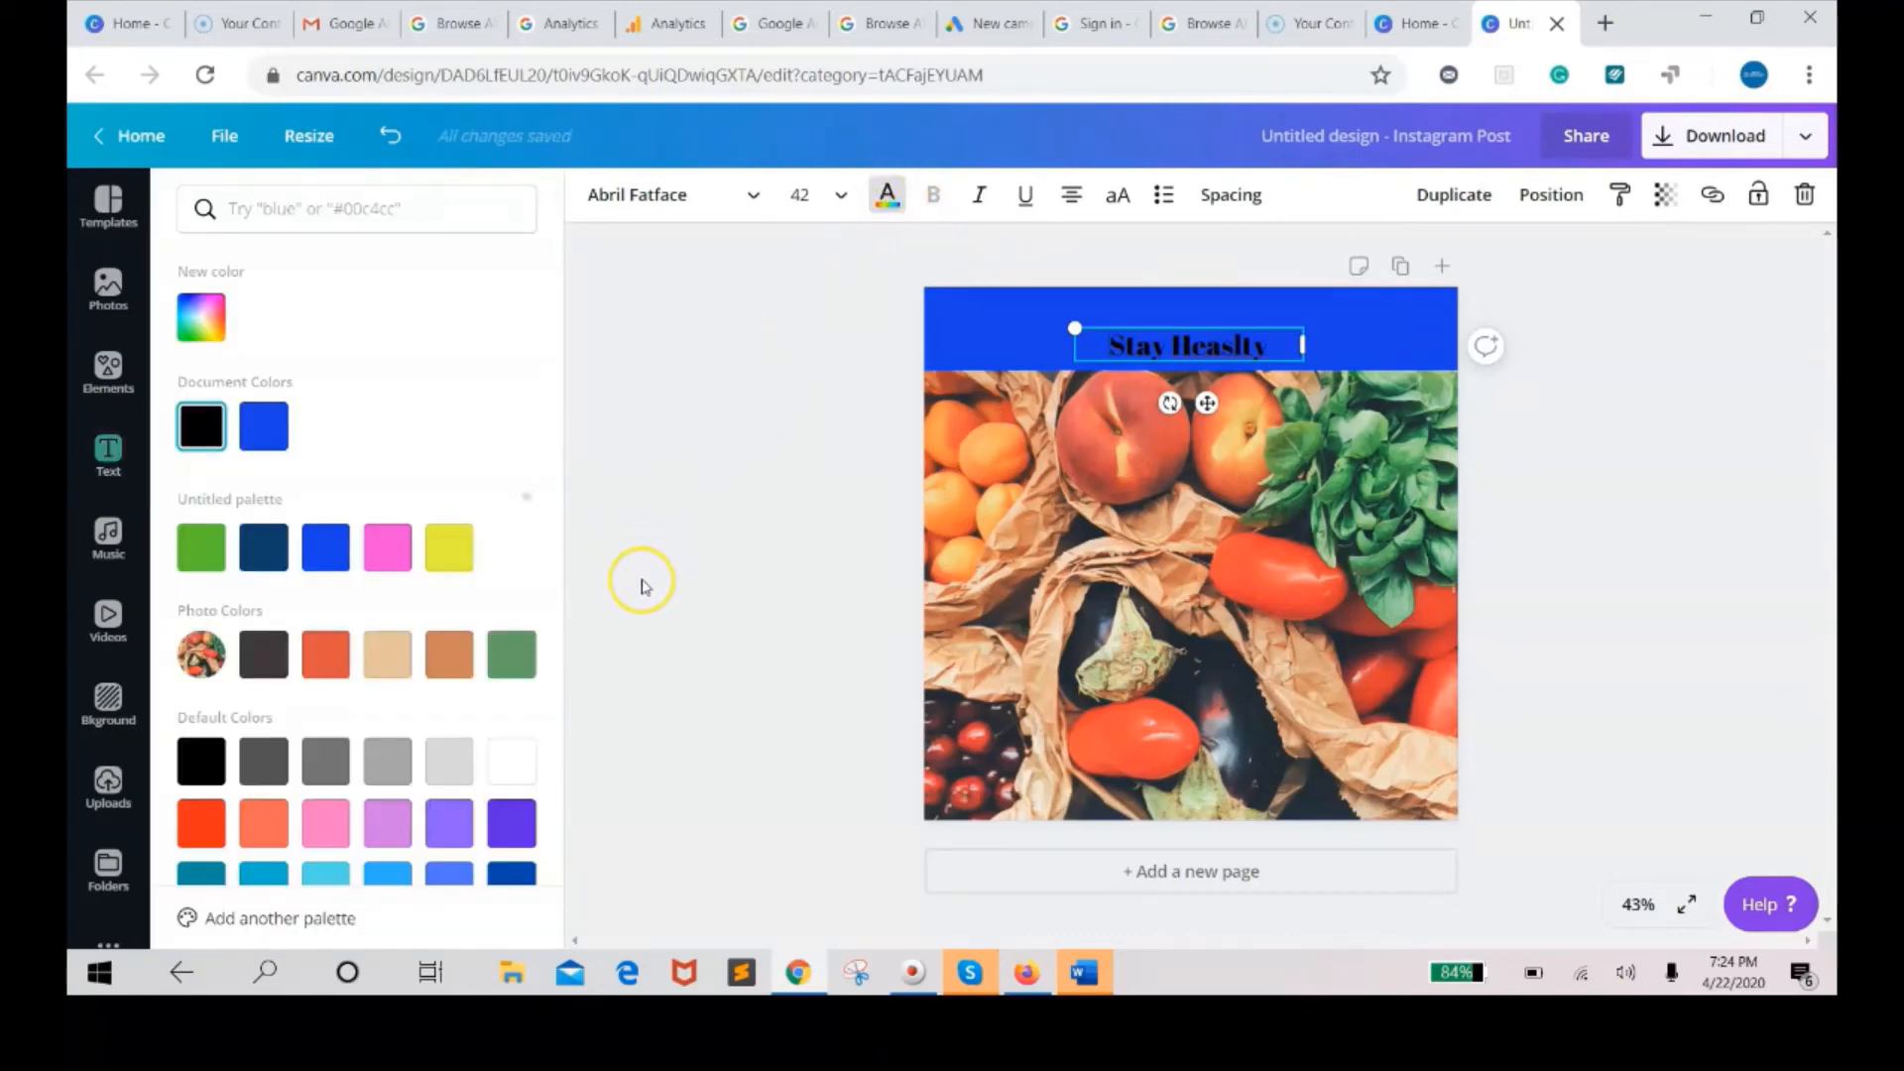
click(512, 762)
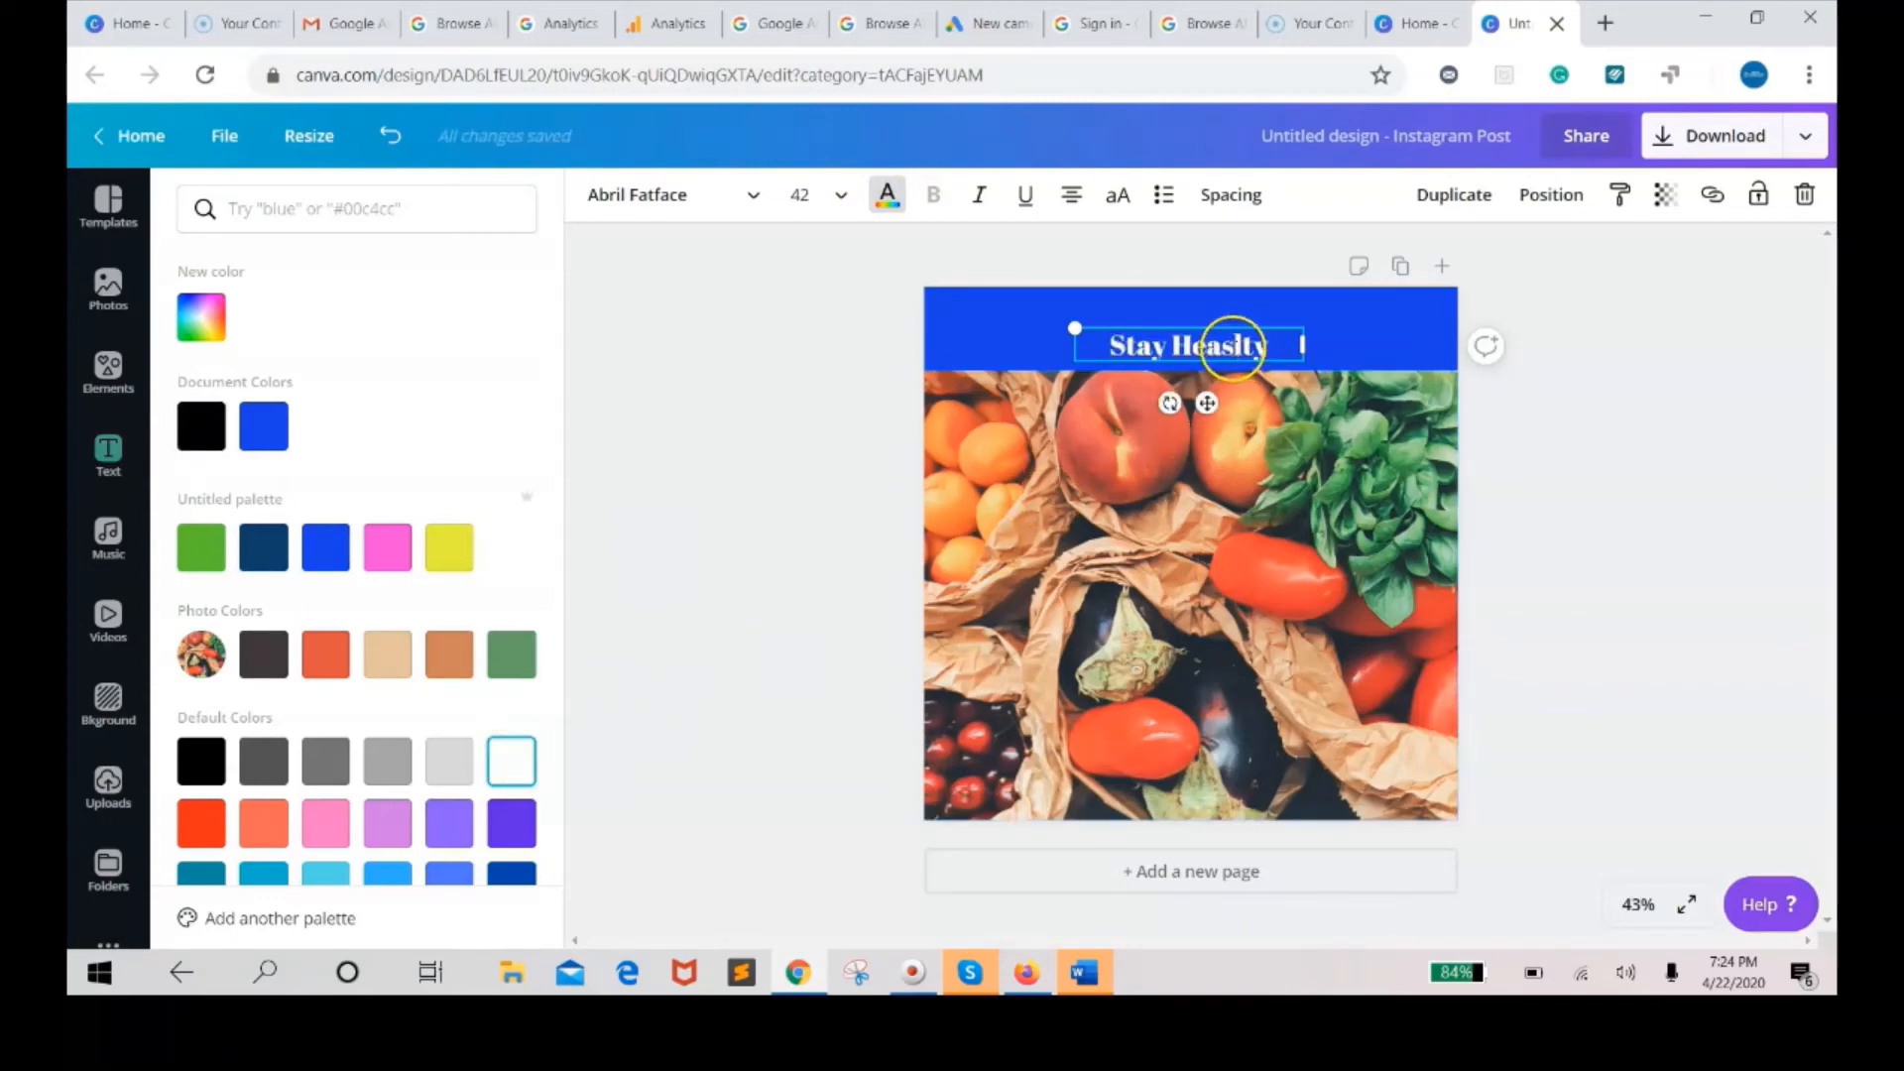
Remove the stray letter so the heading reads "Stay Healty".
click(1233, 348)
key(BackSpace)
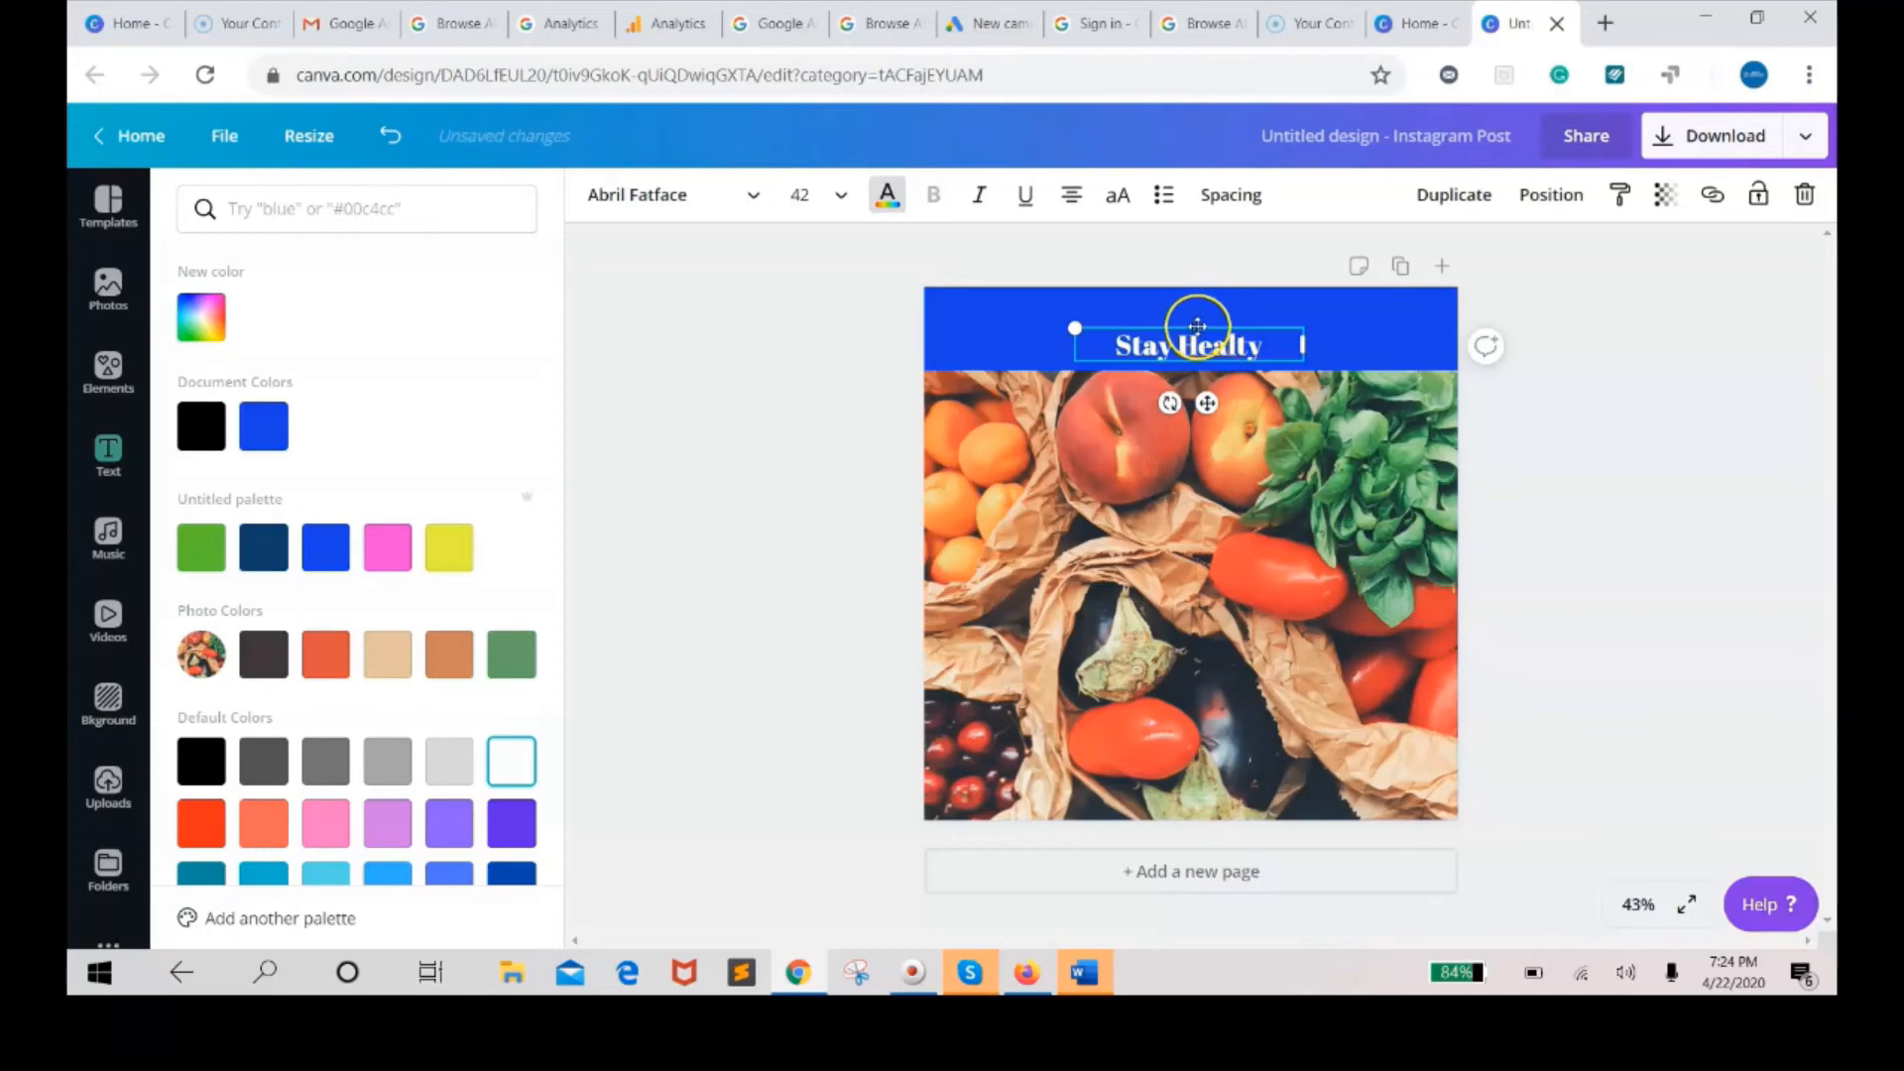
mouse_move(1197, 318)
mouse_down()
mouse_move(1192, 300)
mouse_move(1194, 317)
mouse_up()
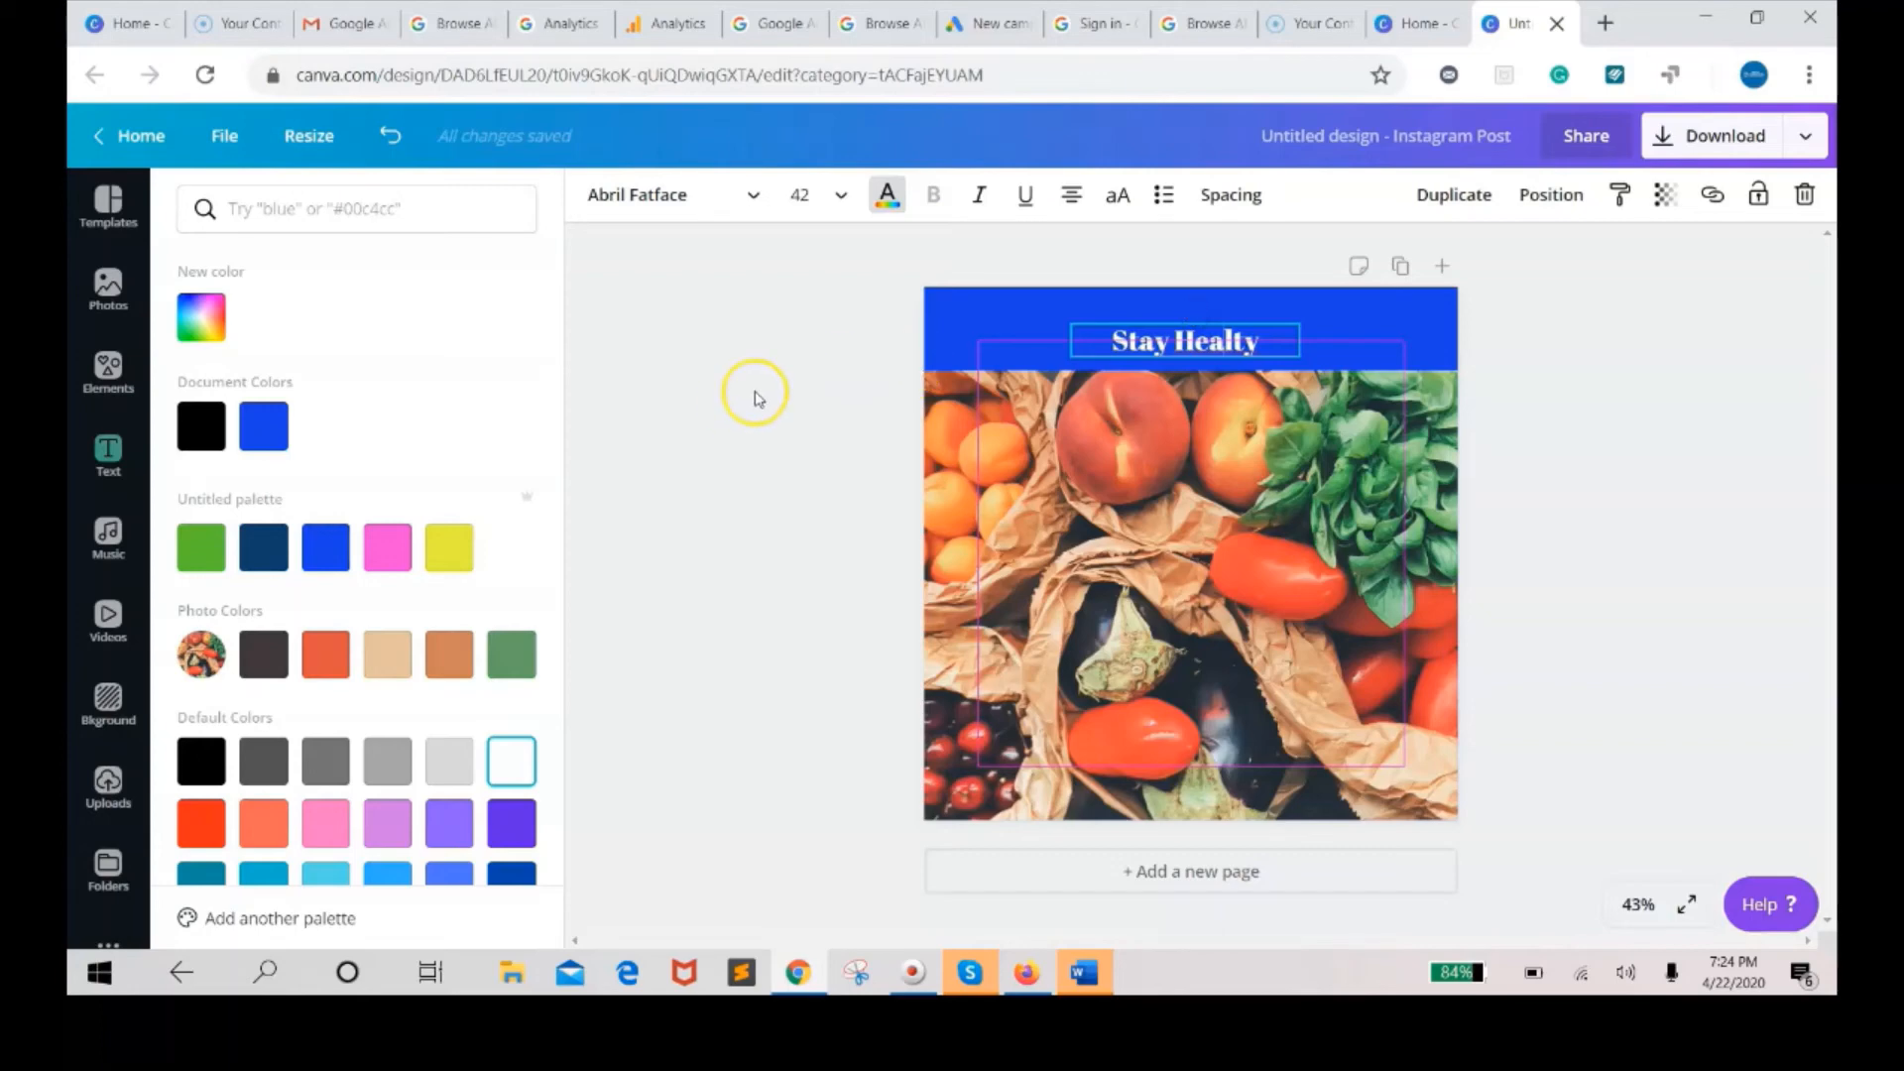
click(649, 411)
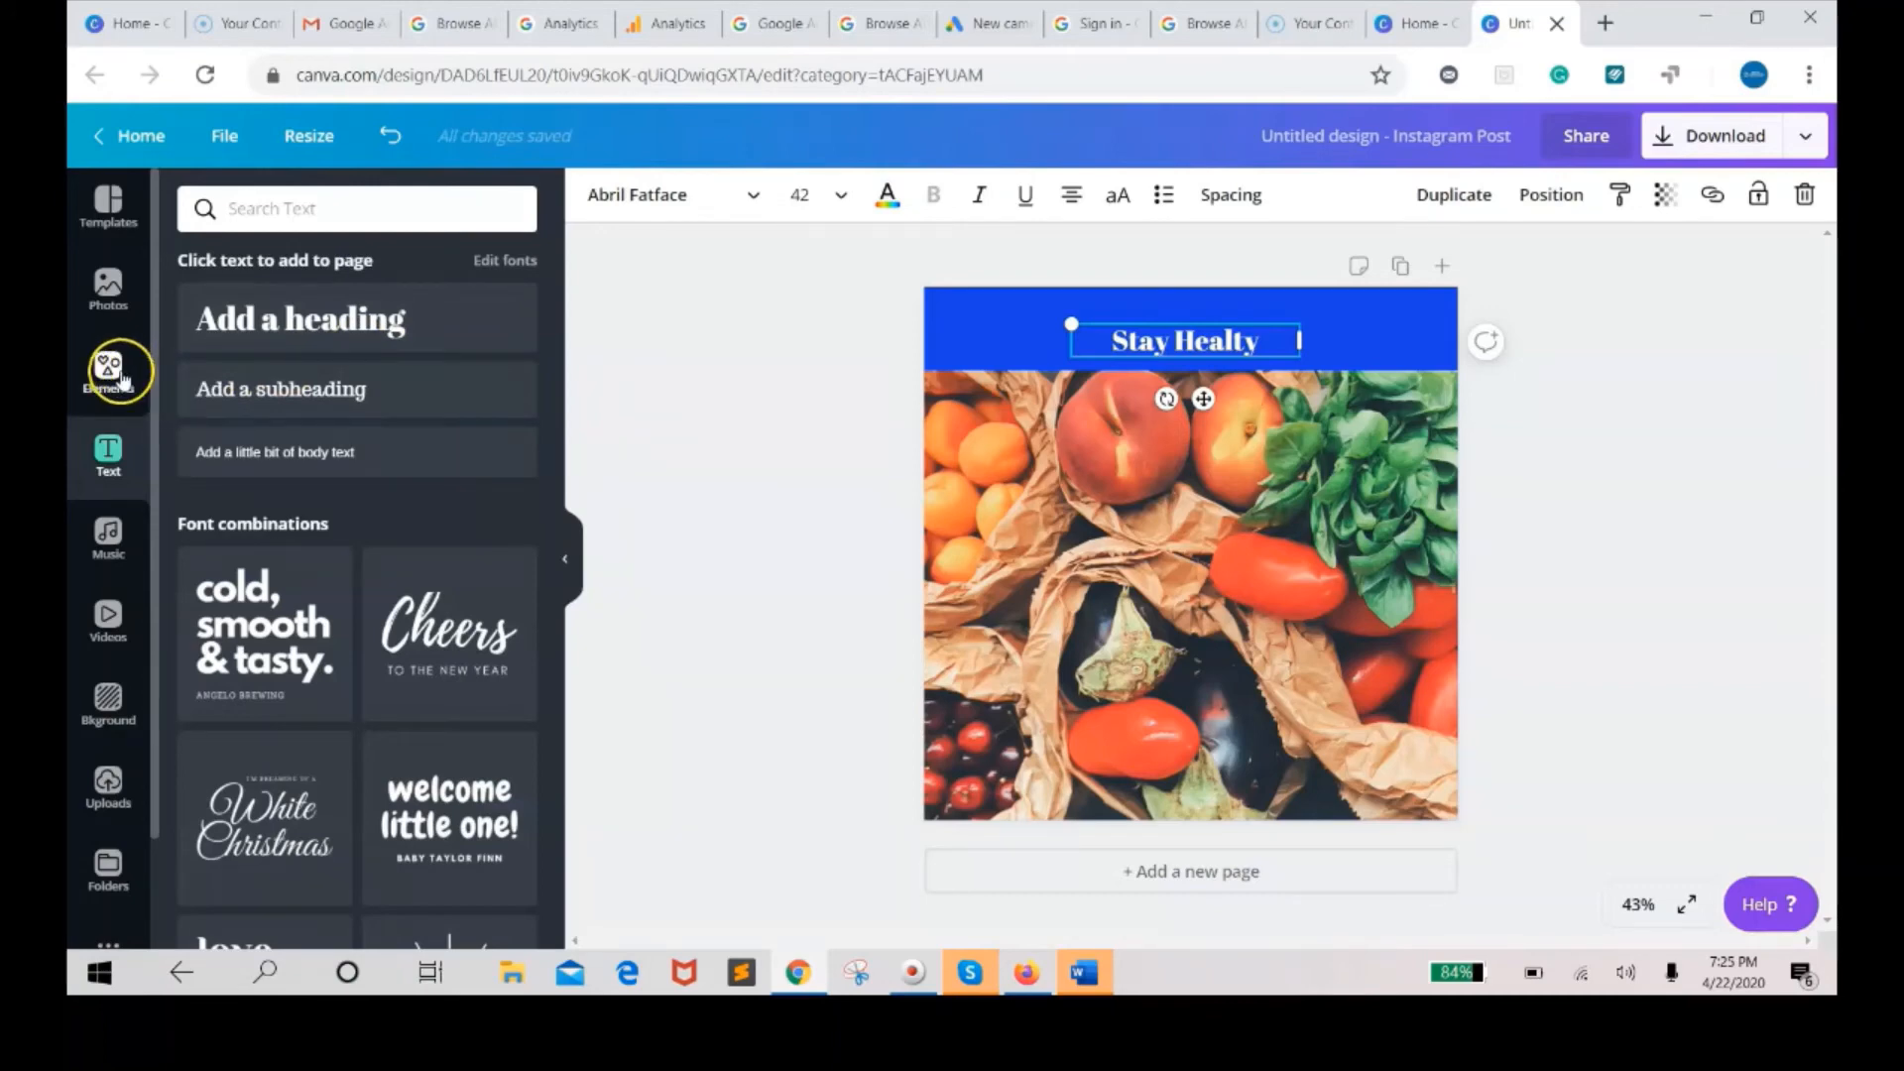
Add the purple three-dot chat bubble element from the recently used elements to the design.
click(109, 369)
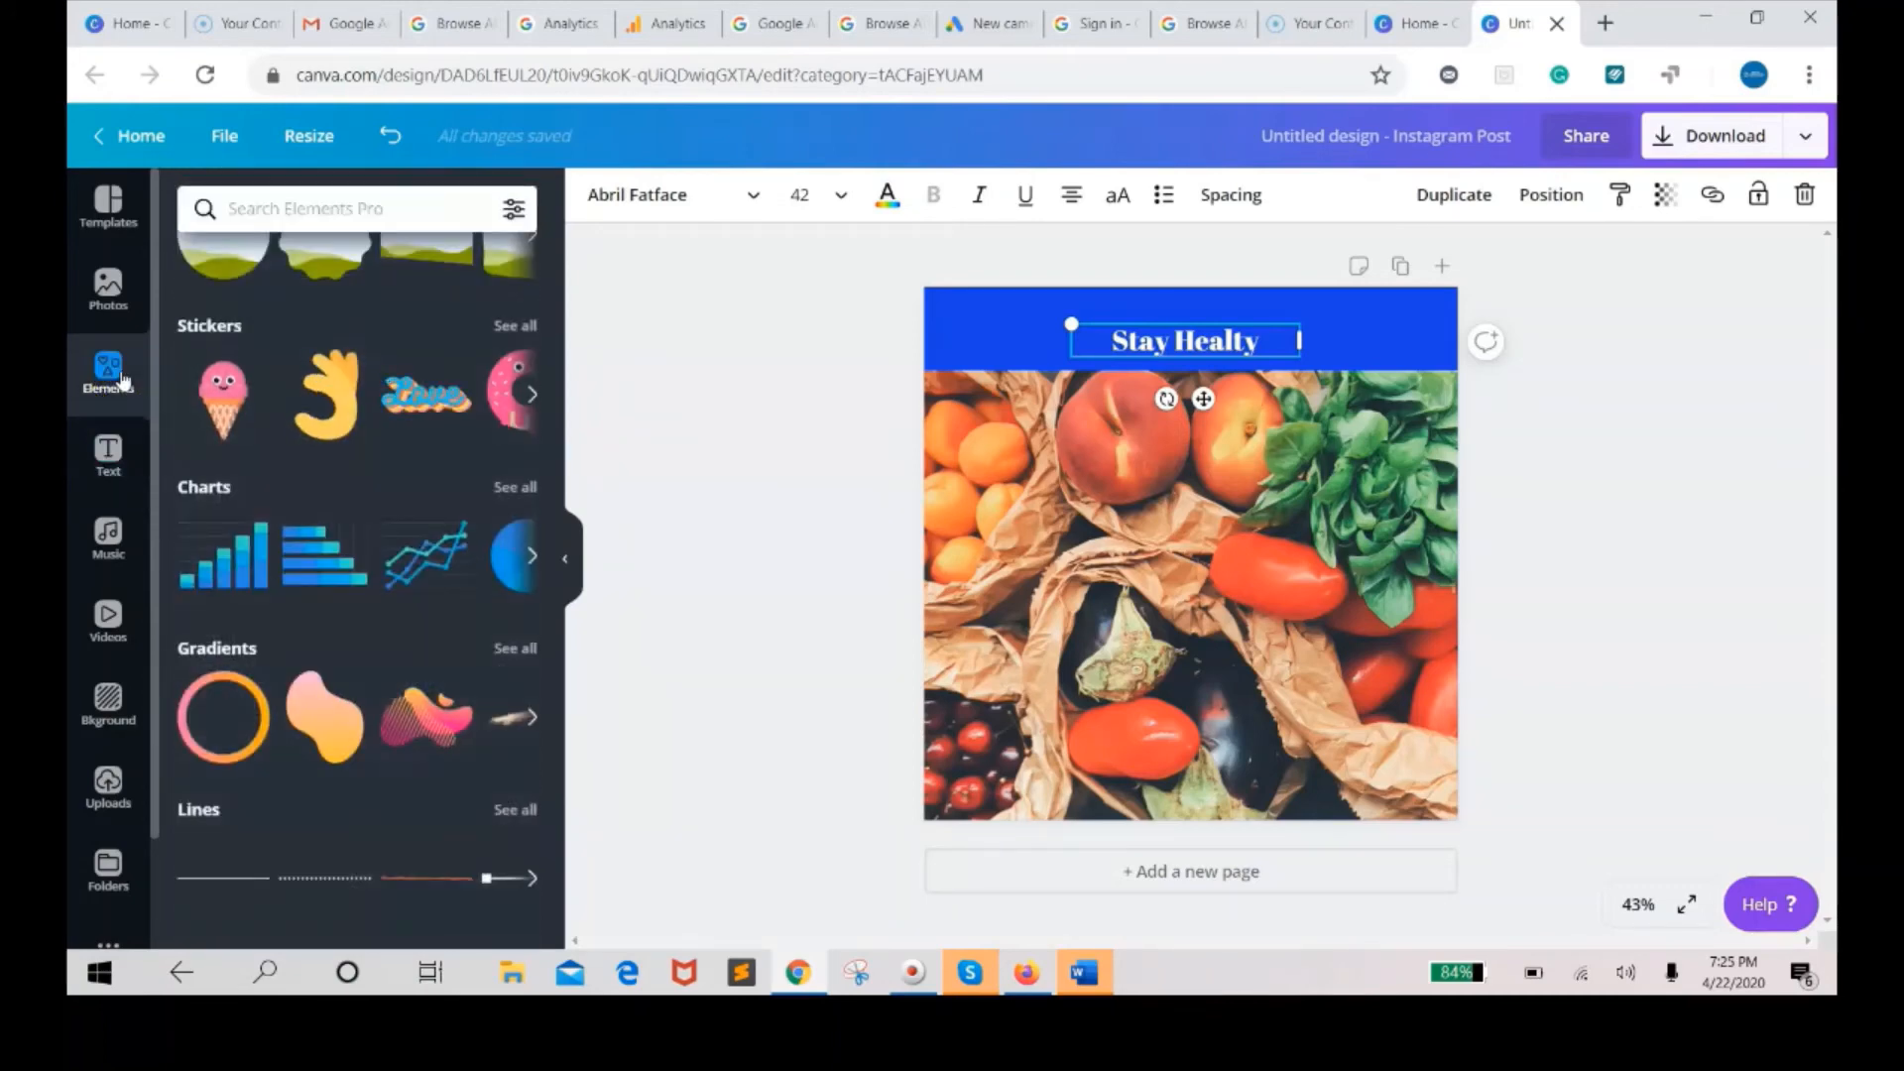
click(402, 375)
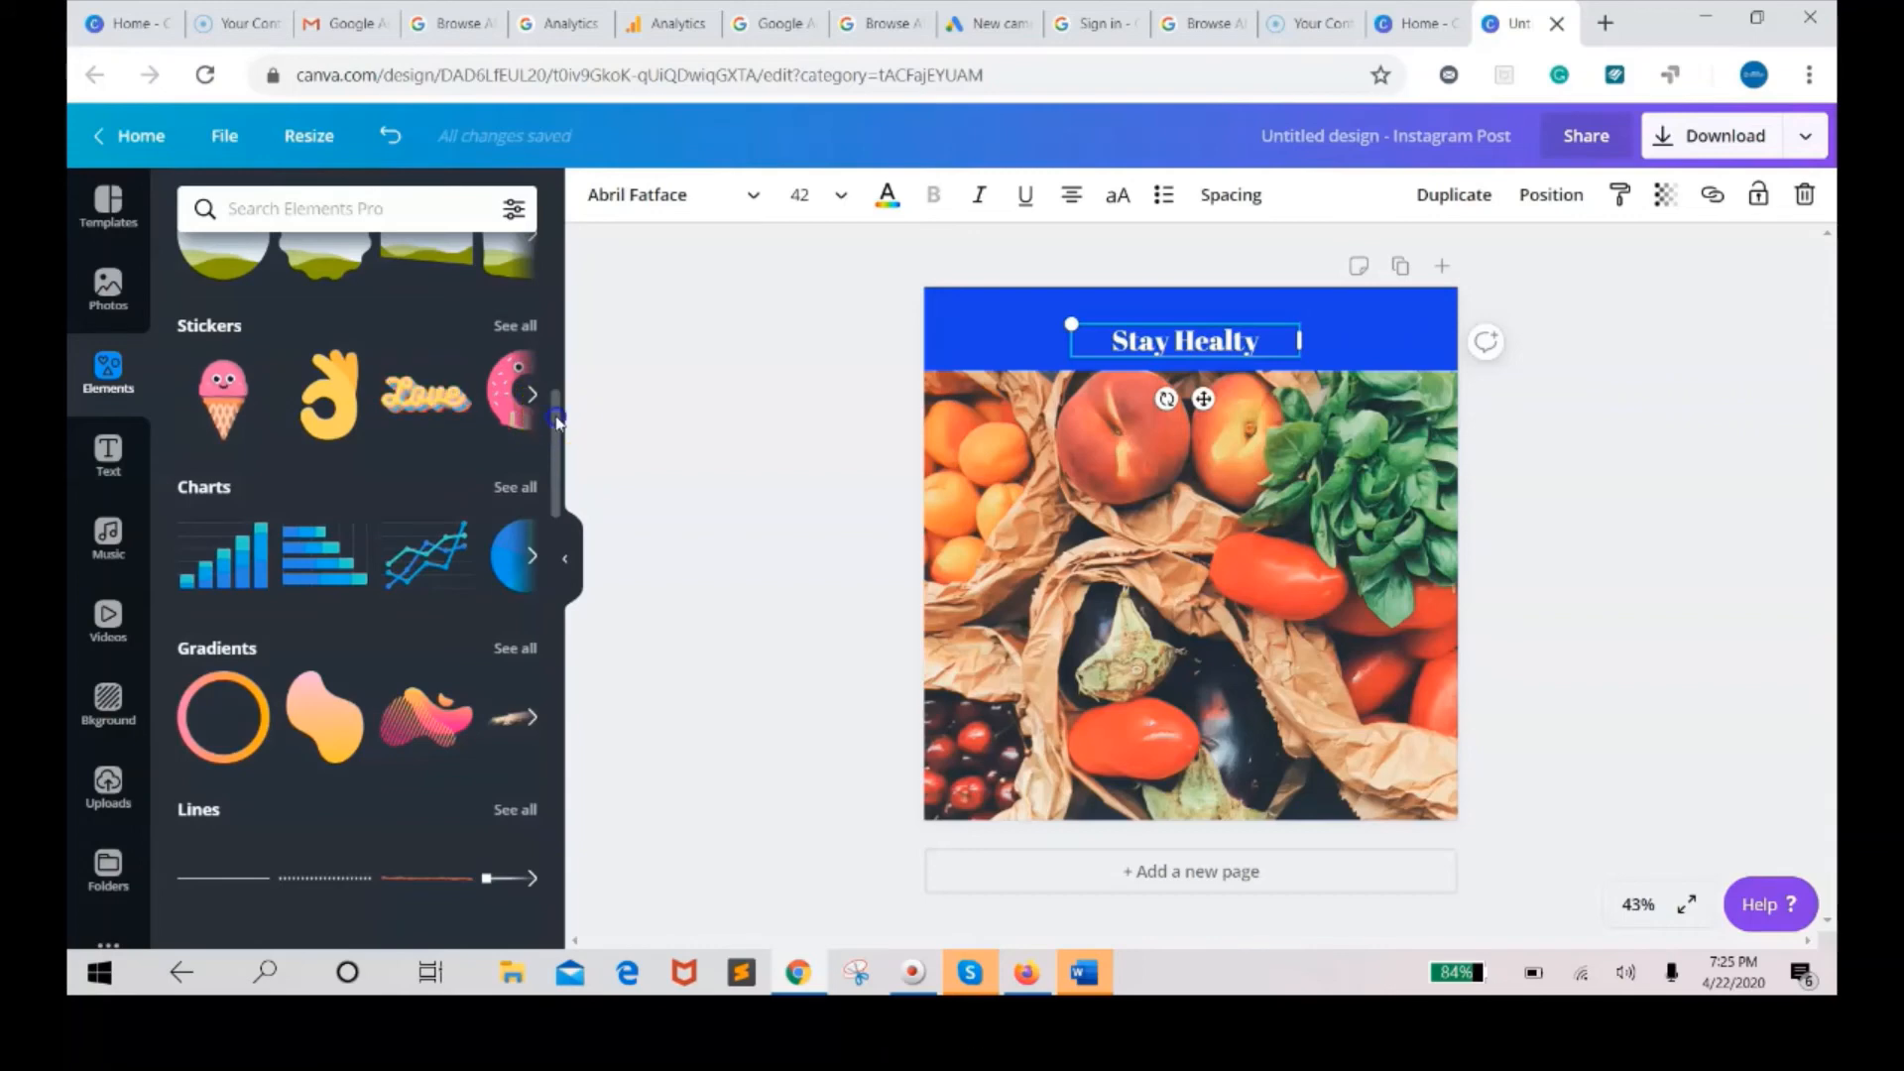
drag(557, 422, 551, 240)
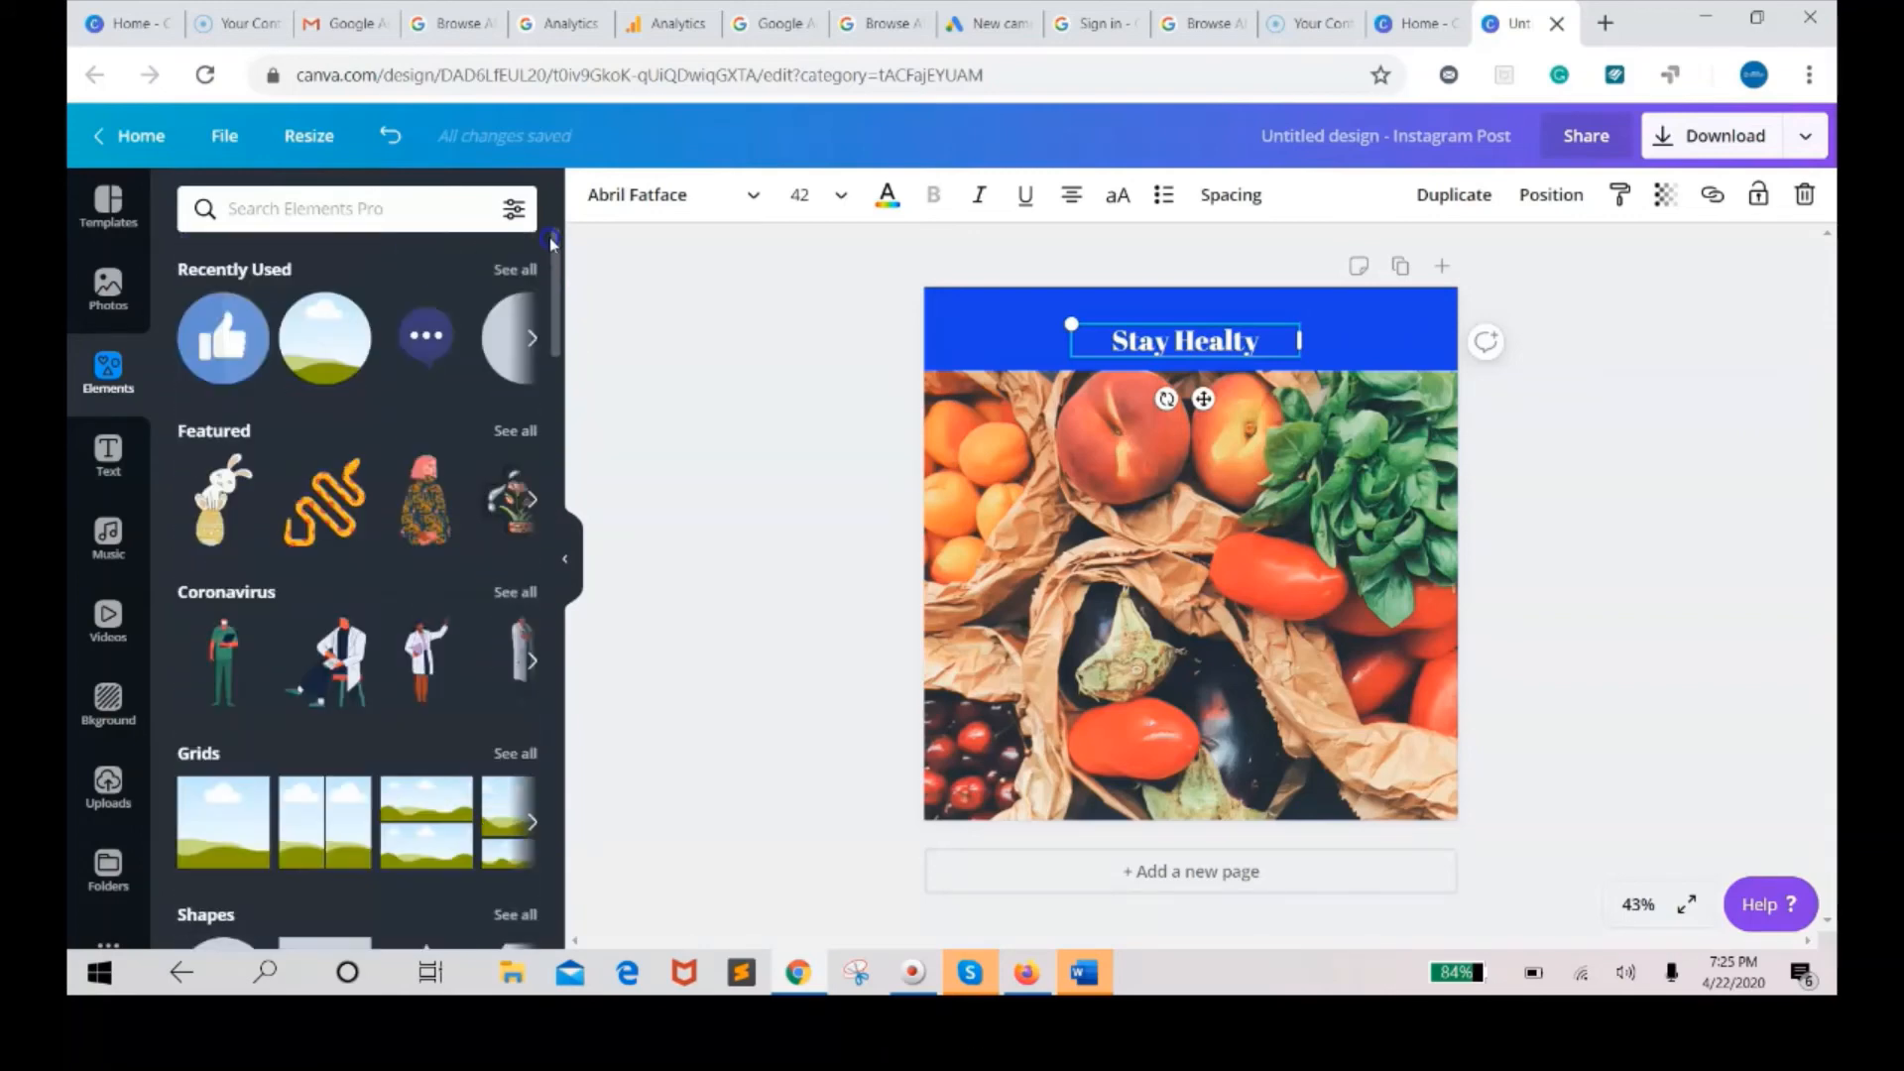
click(442, 339)
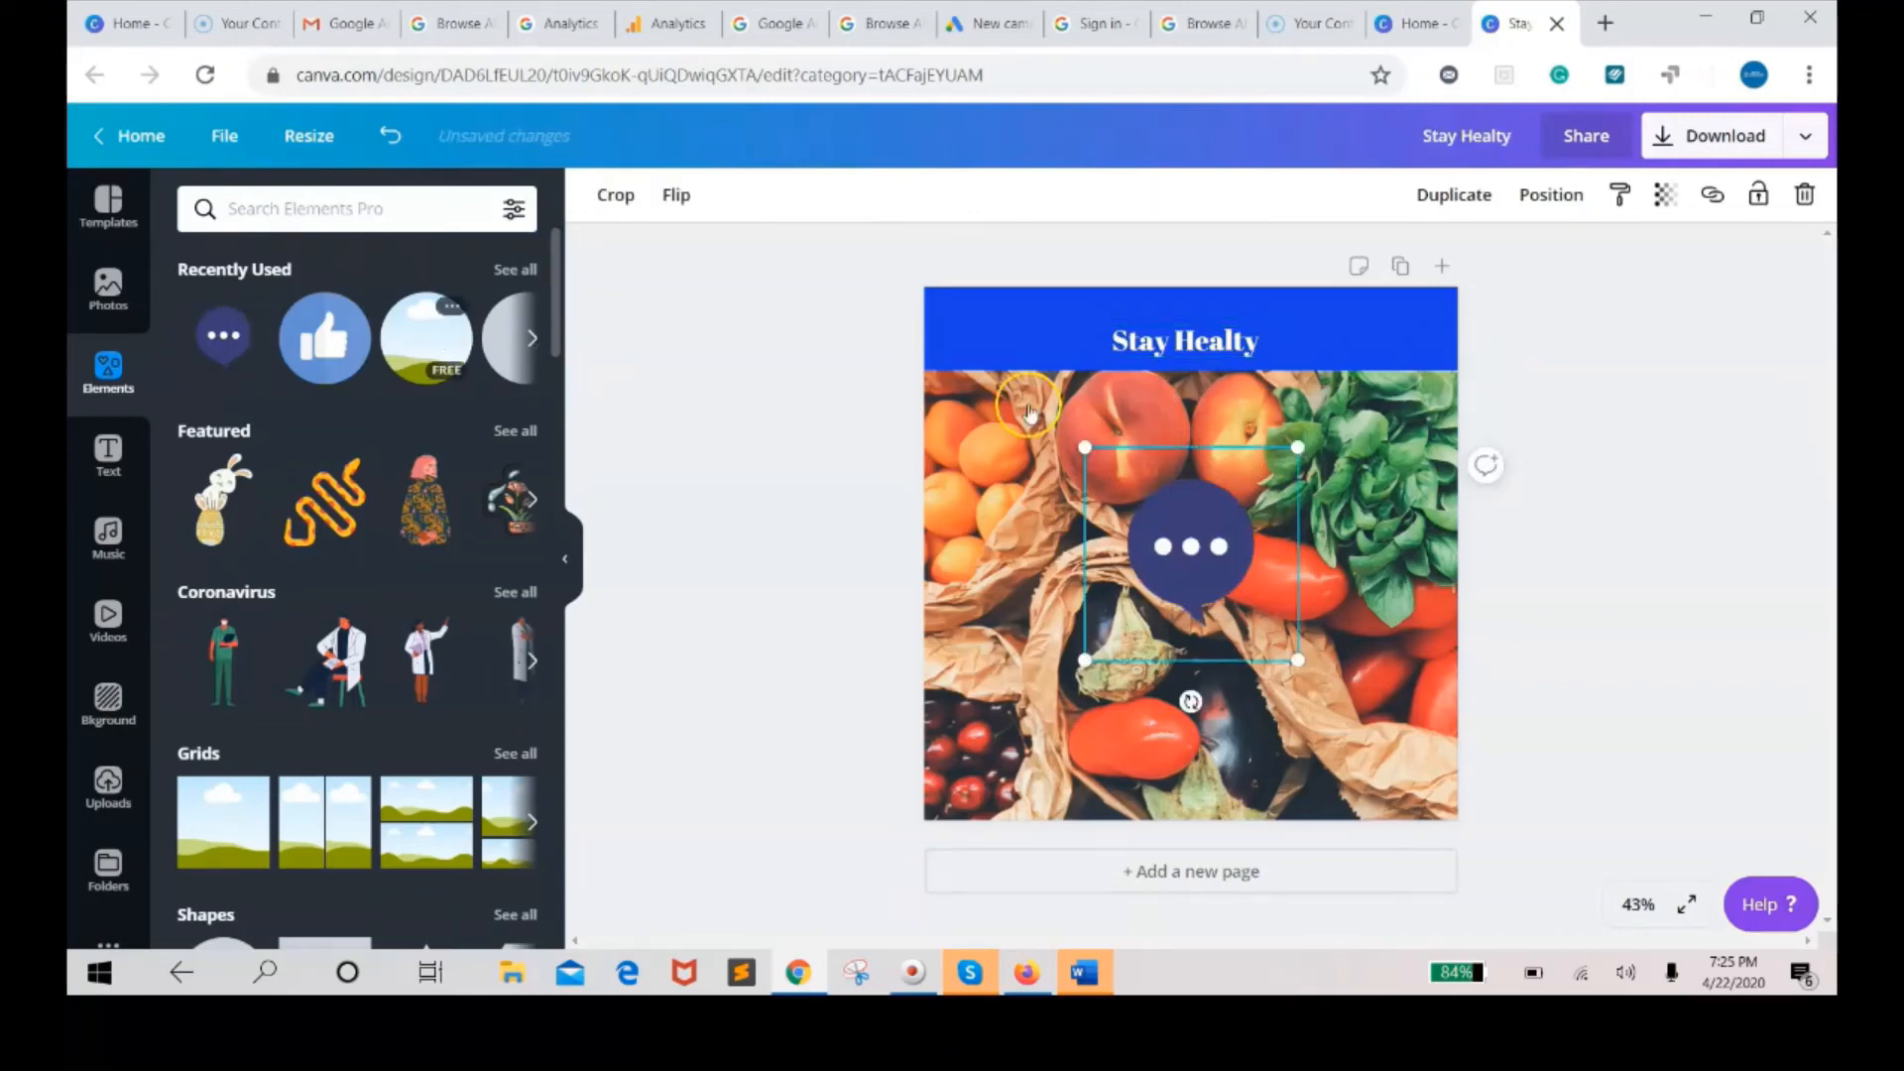
Shrink the chat bubble and move it onto the photo's left side, beside the aubergine.
click(1297, 448)
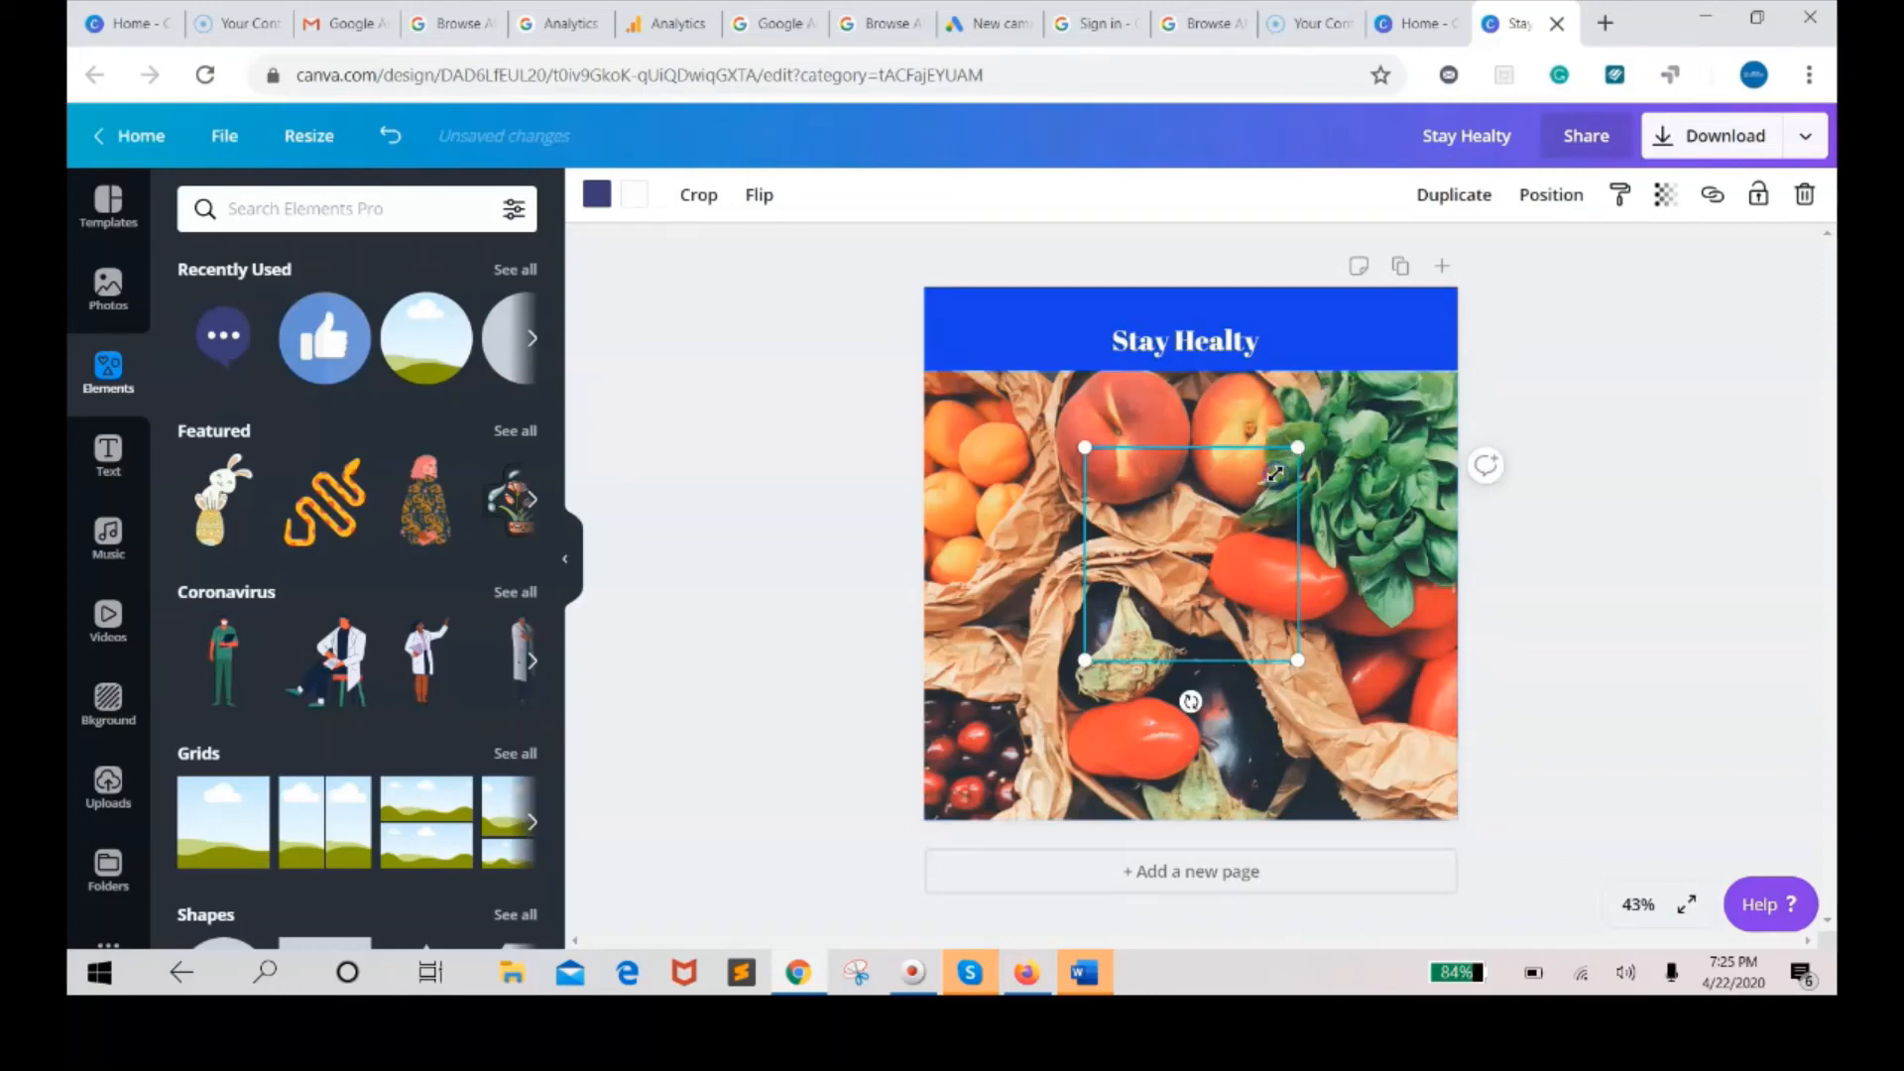
drag(1275, 474, 1278, 467)
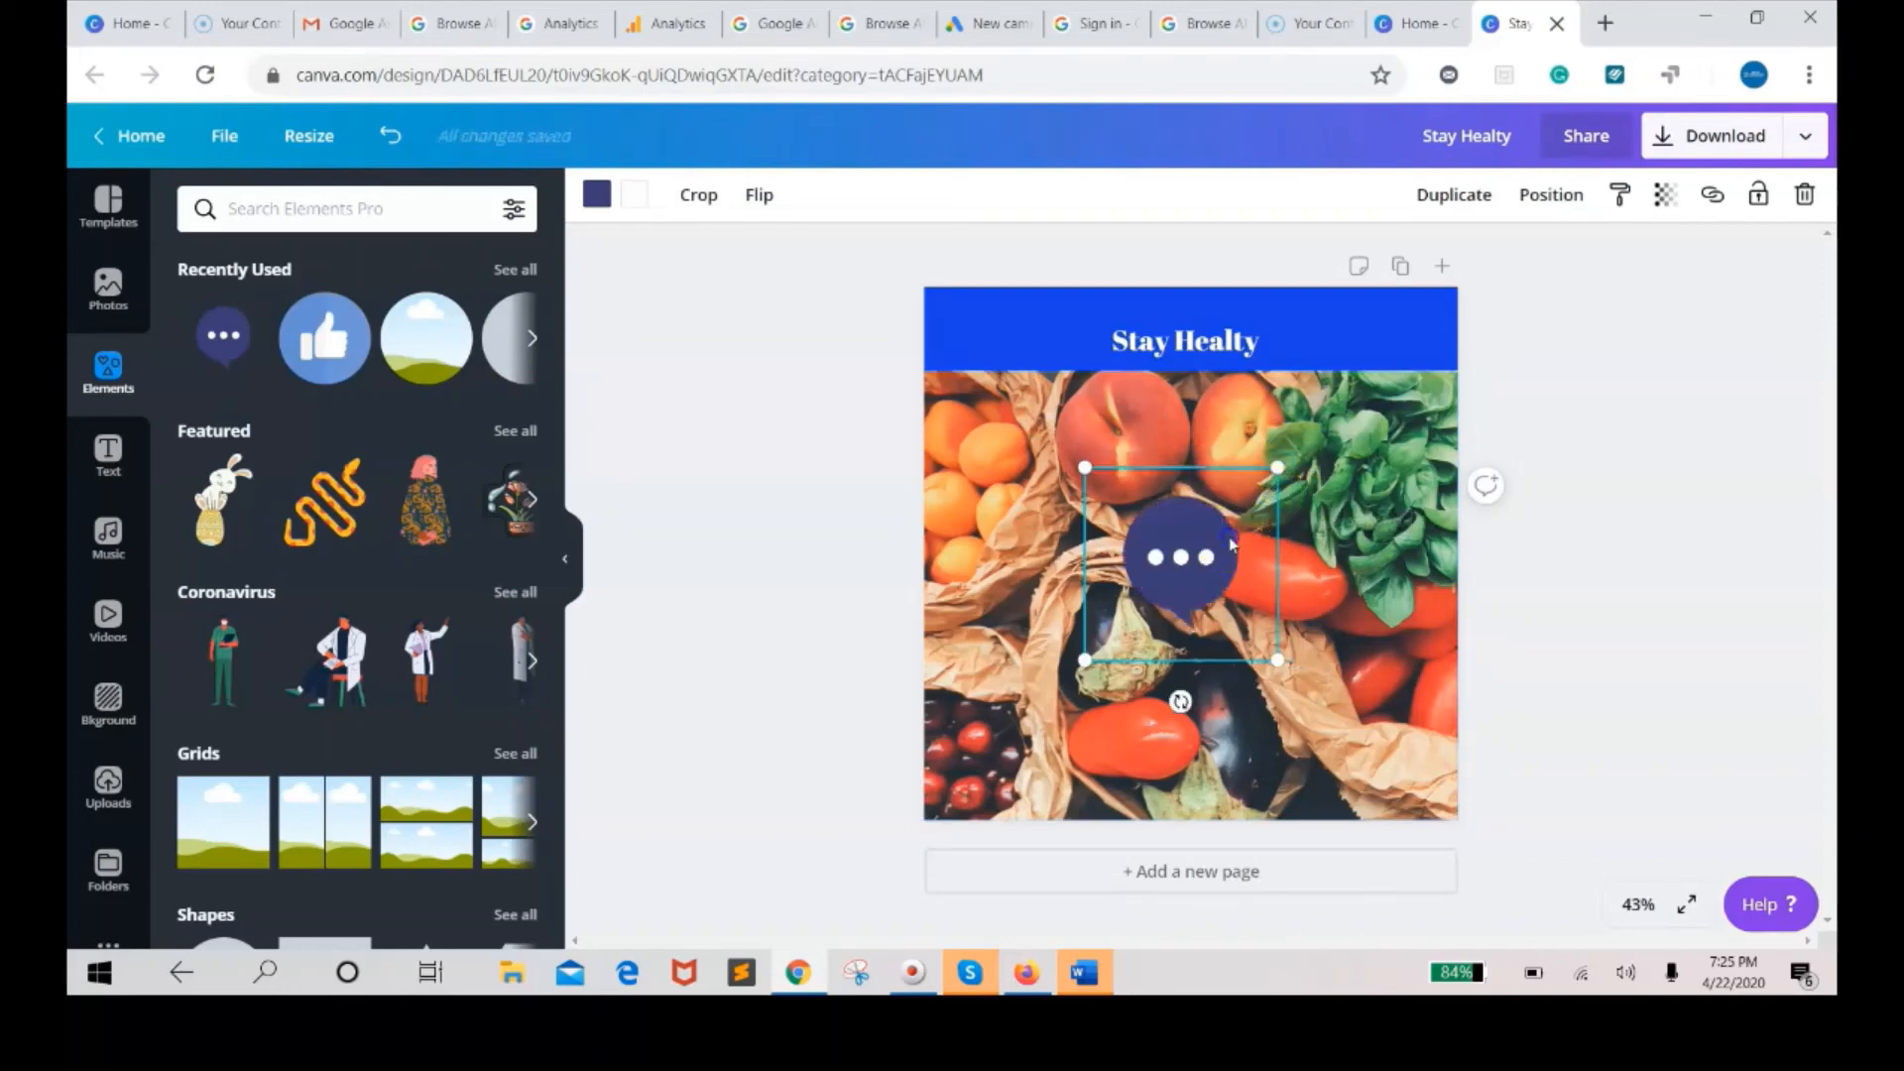
click(1279, 469)
drag(1268, 482, 1058, 654)
click(1098, 637)
click(1120, 724)
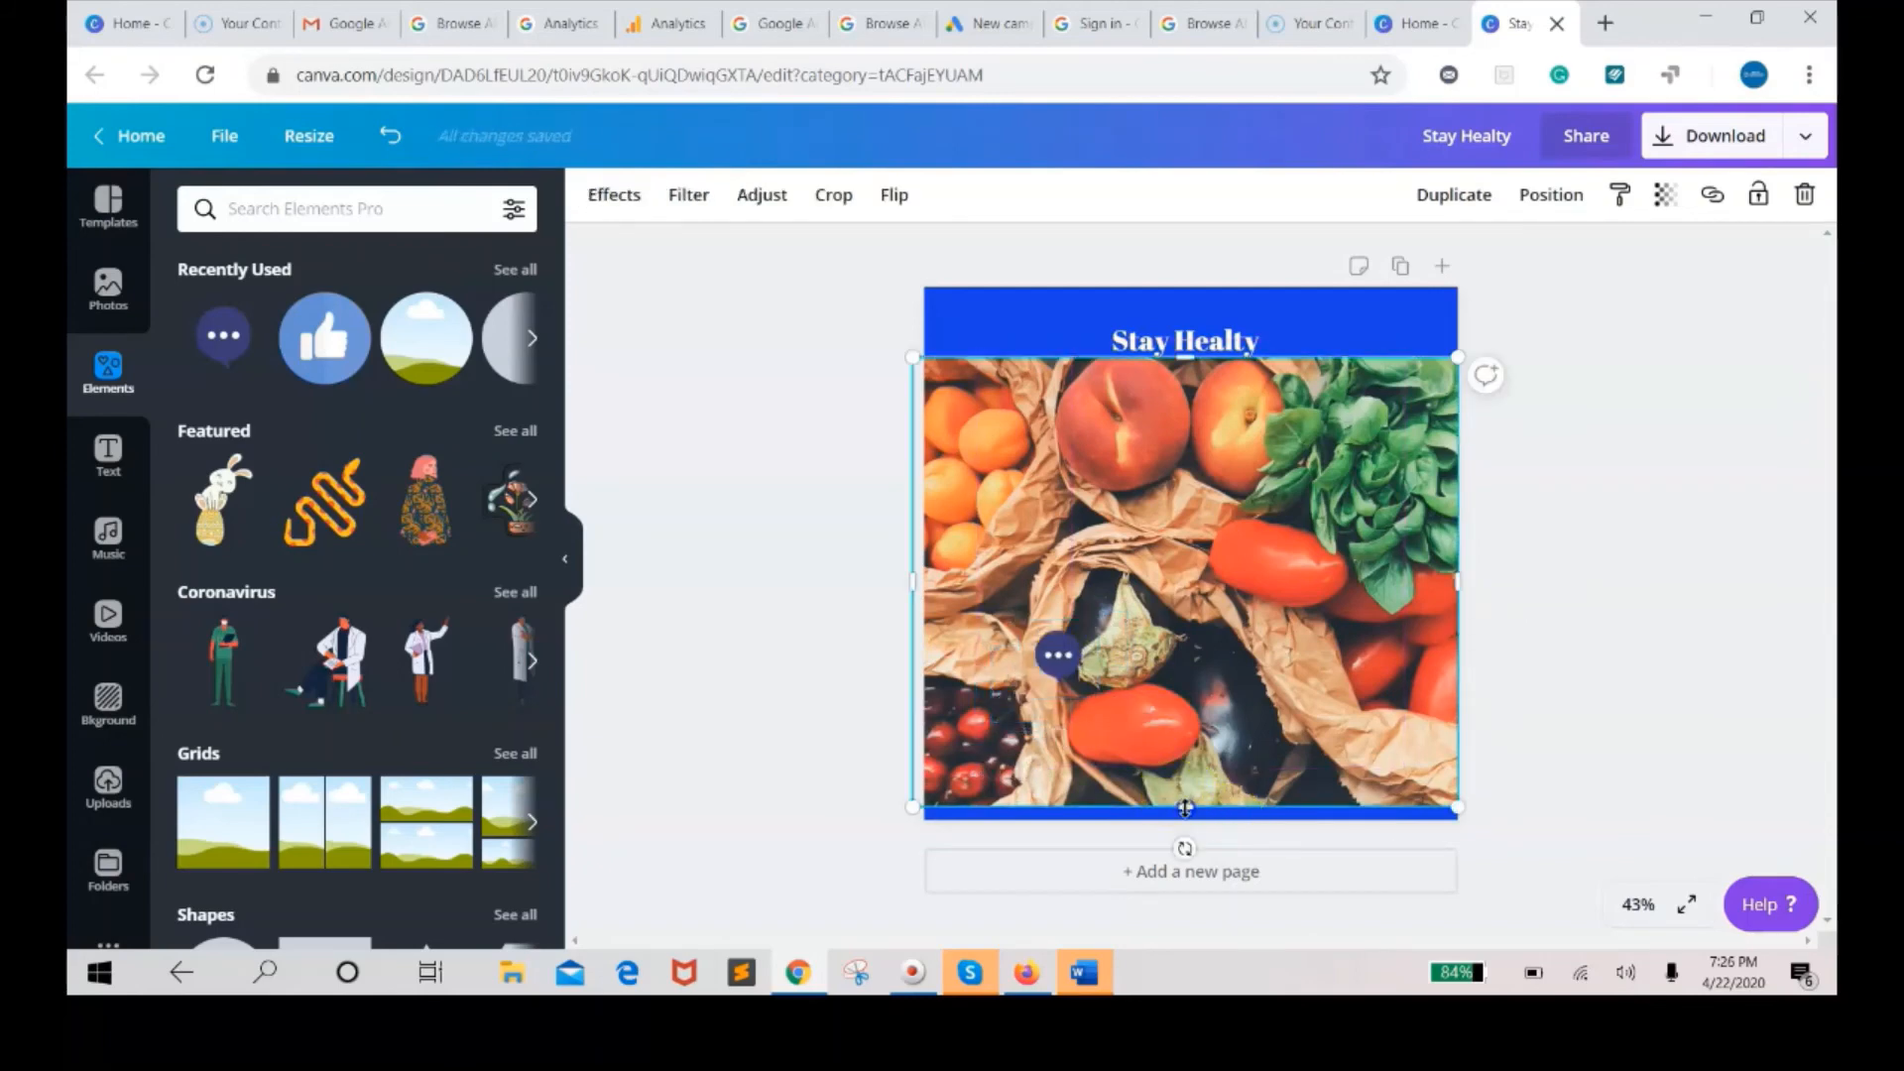
Stretch the photo down to the canvas's bottom edge and recolour the chat bubble white with yellow dots.
drag(1185, 808, 1184, 827)
click(1058, 669)
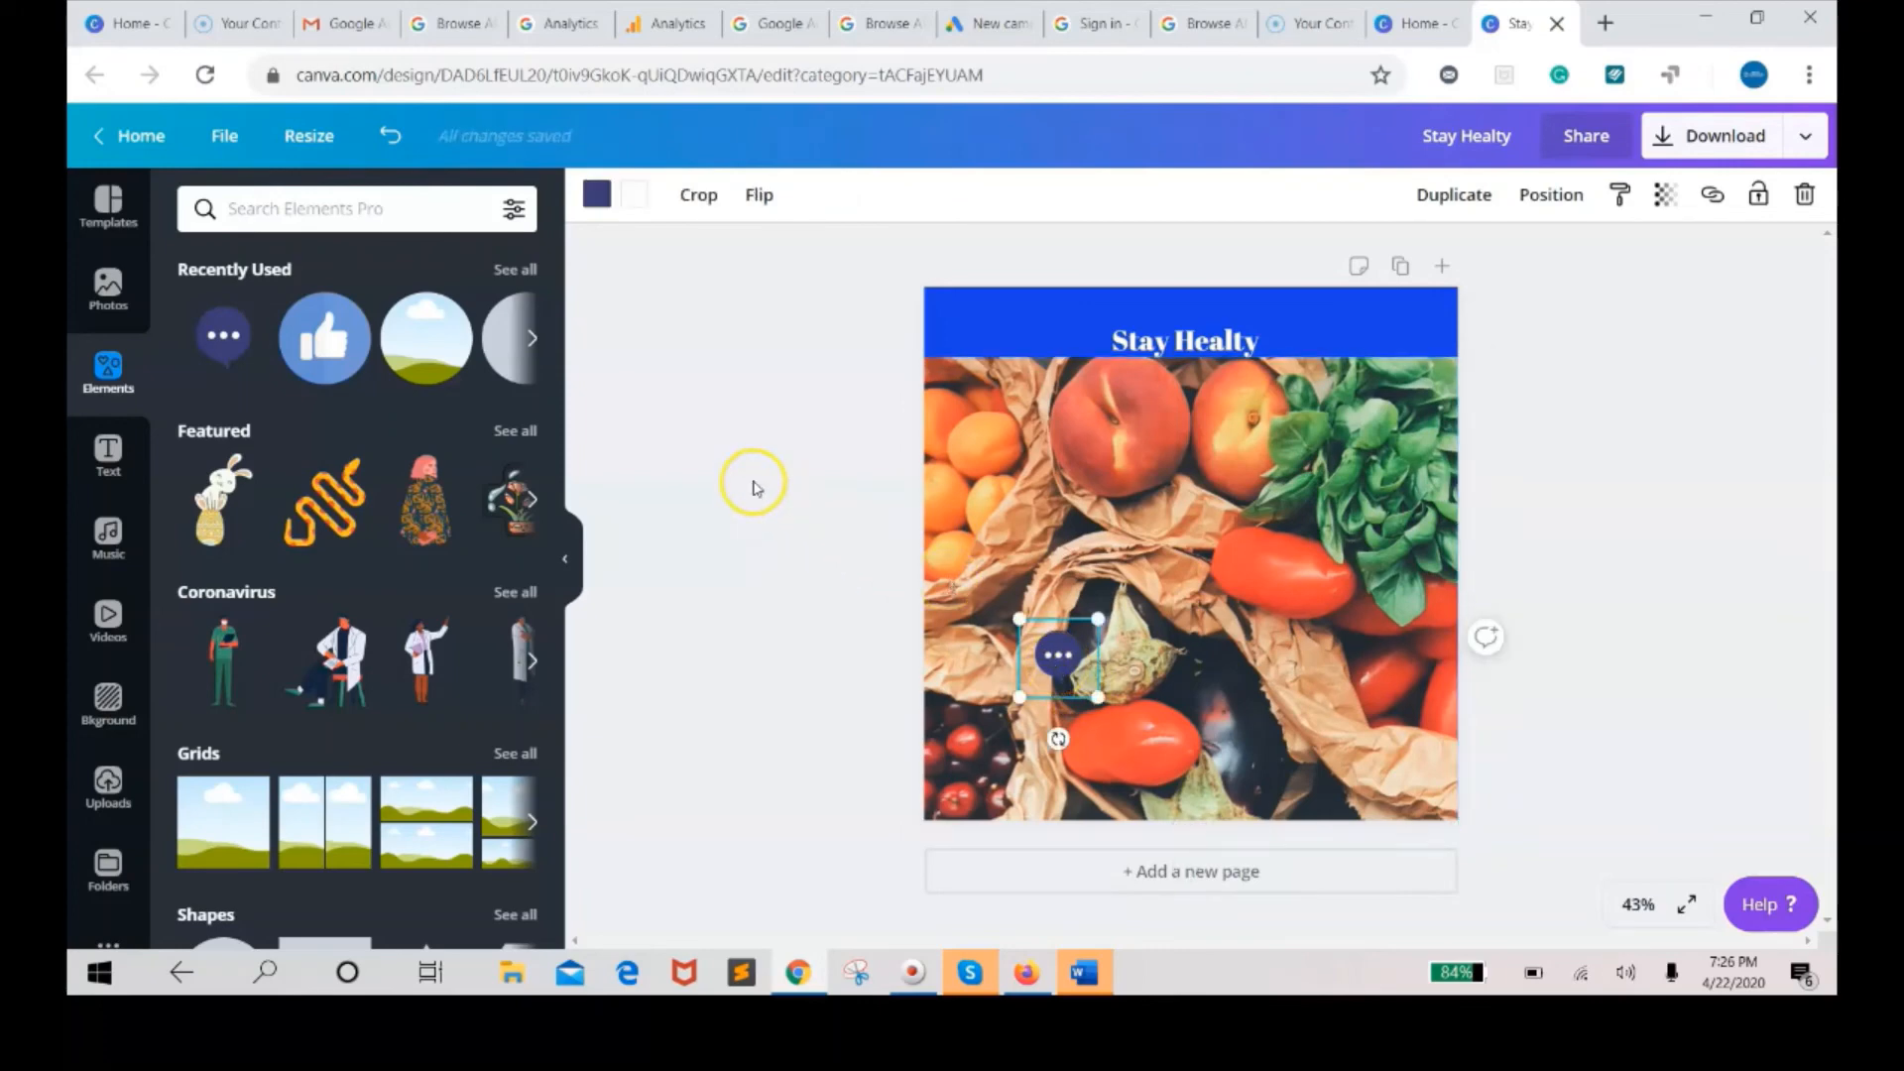
click(595, 202)
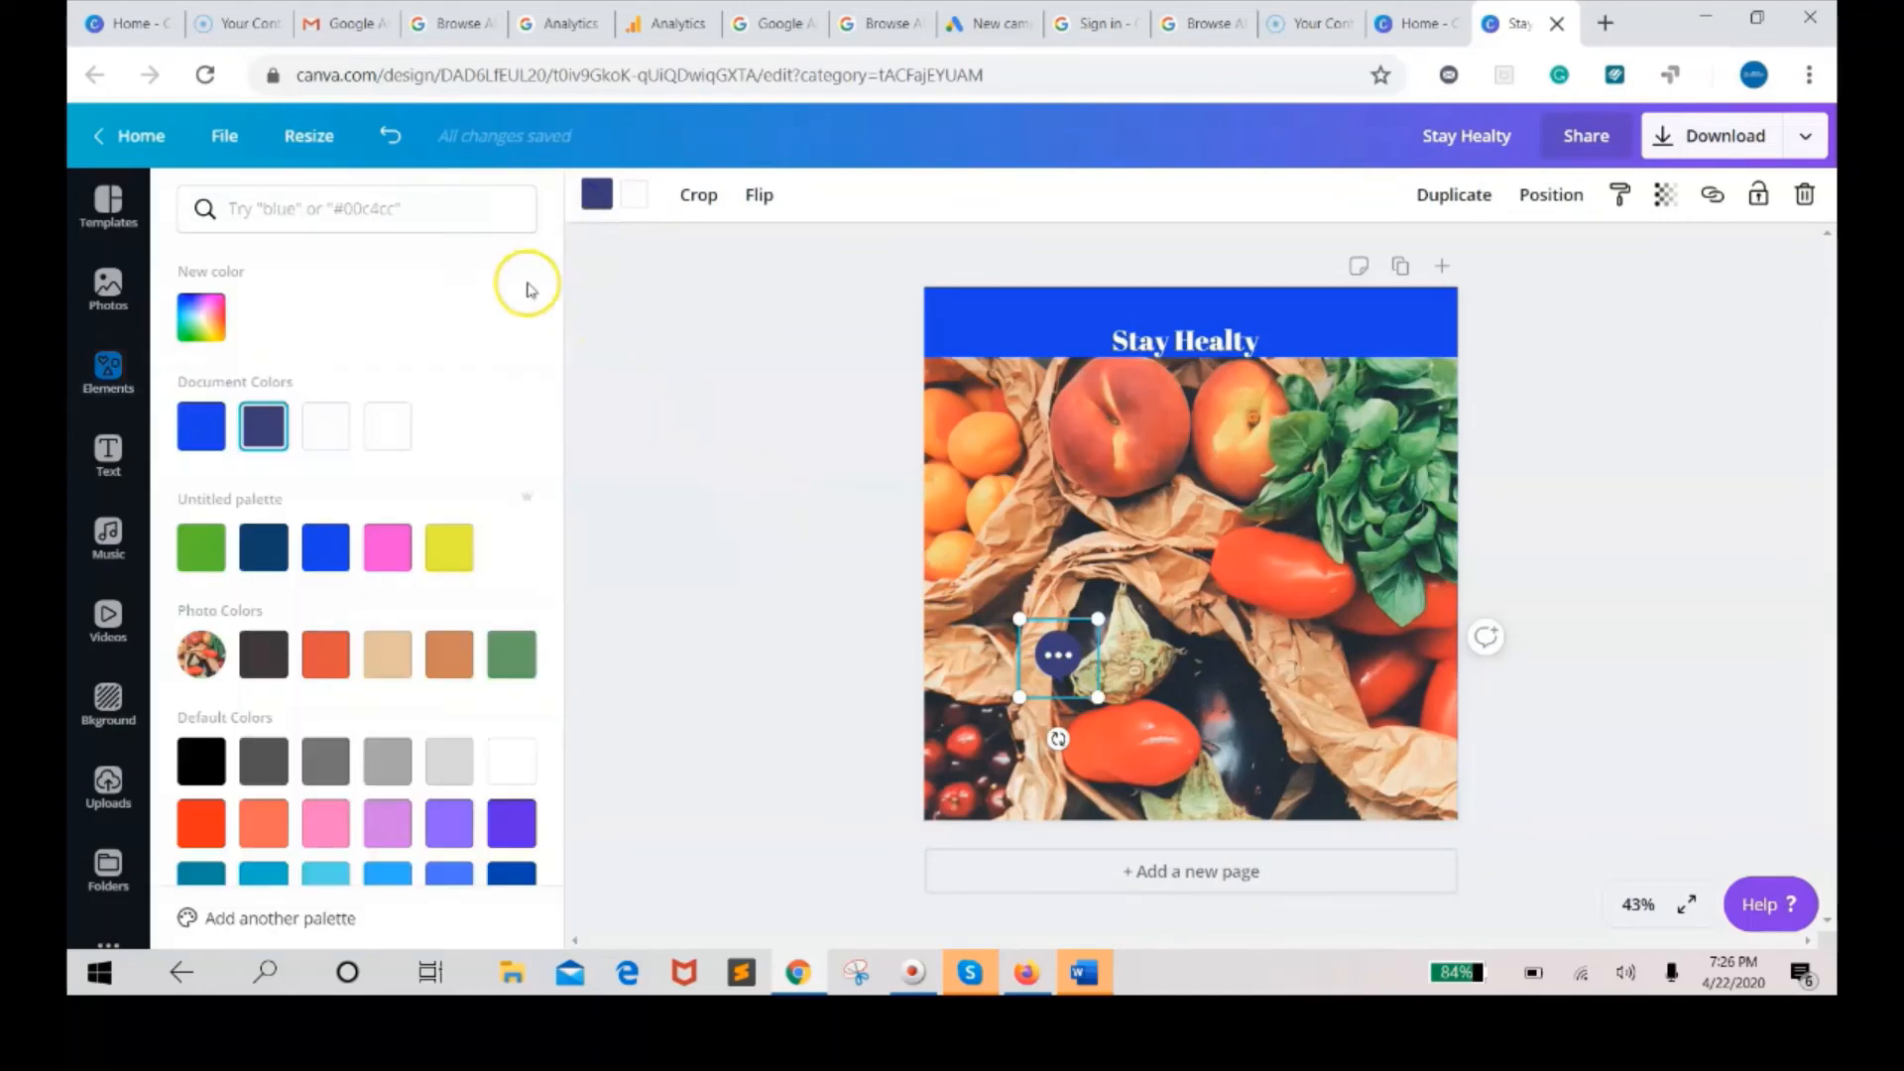
click(389, 441)
click(387, 444)
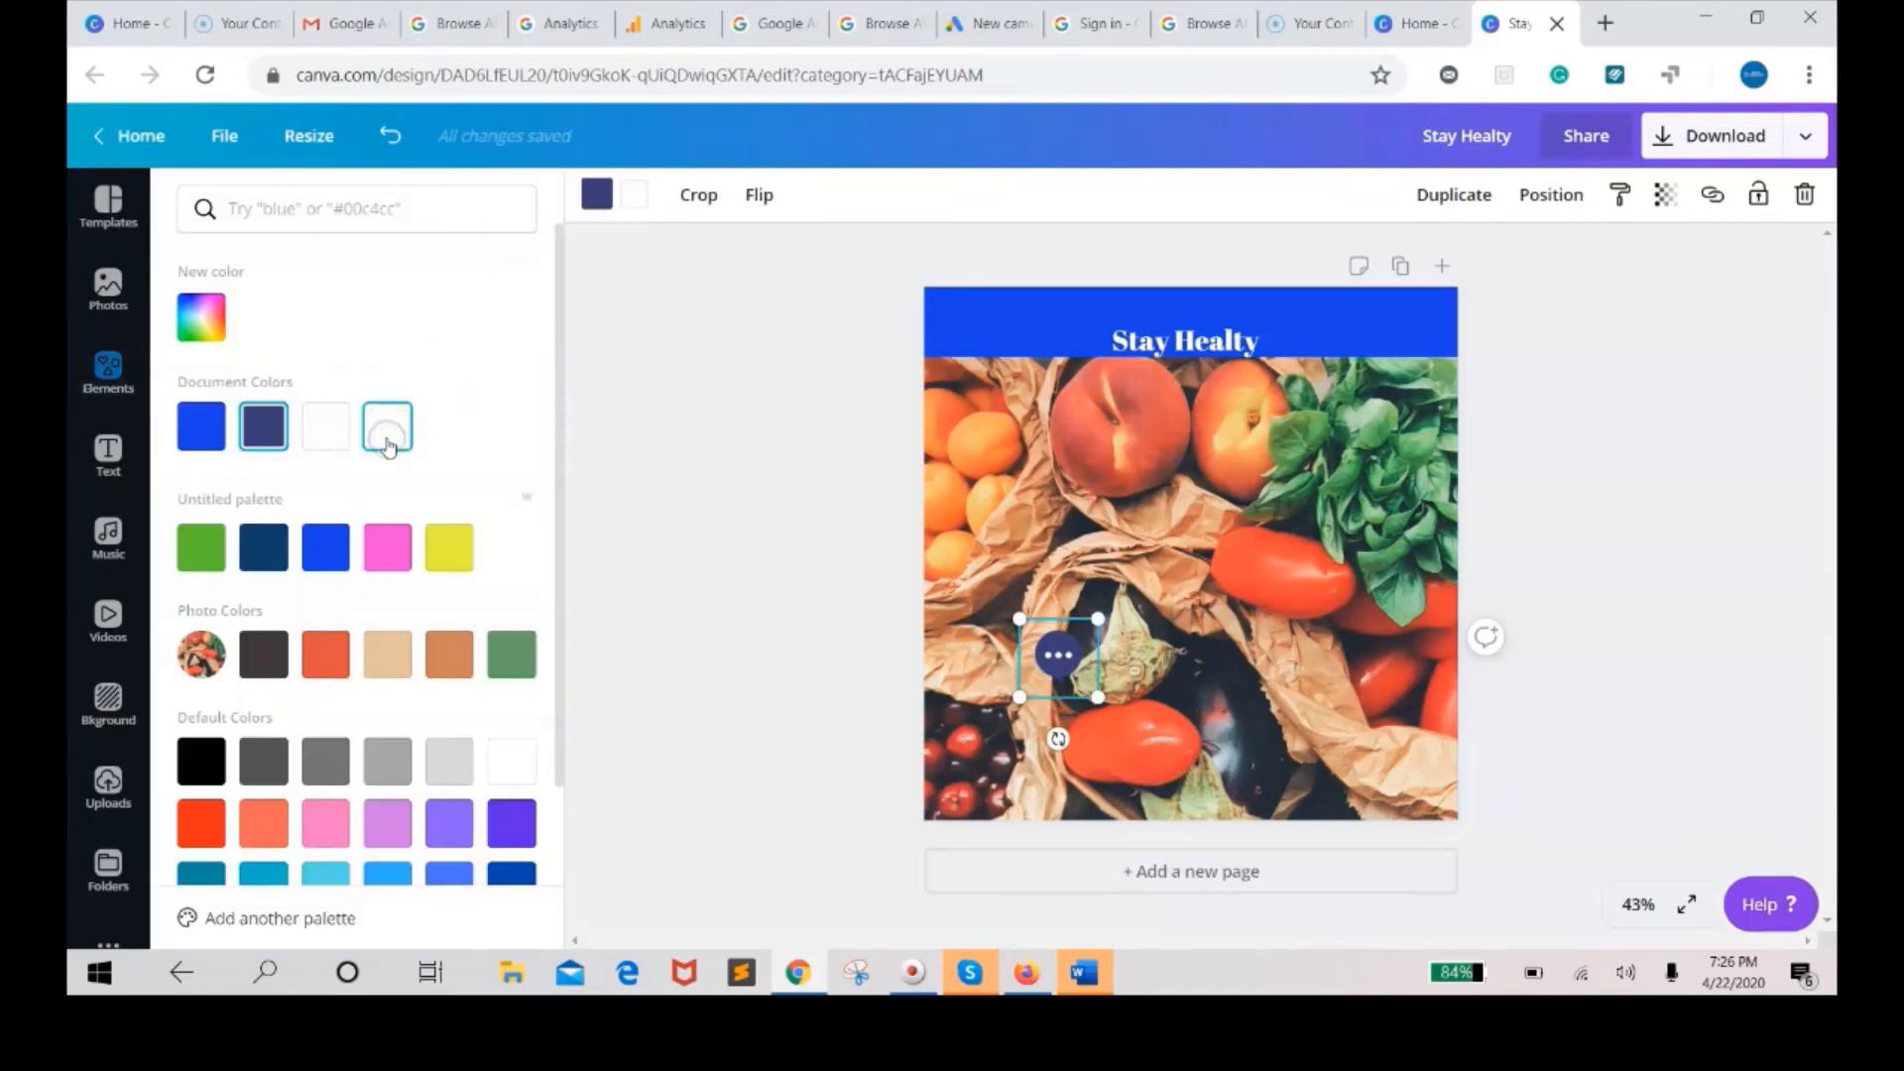
click(640, 196)
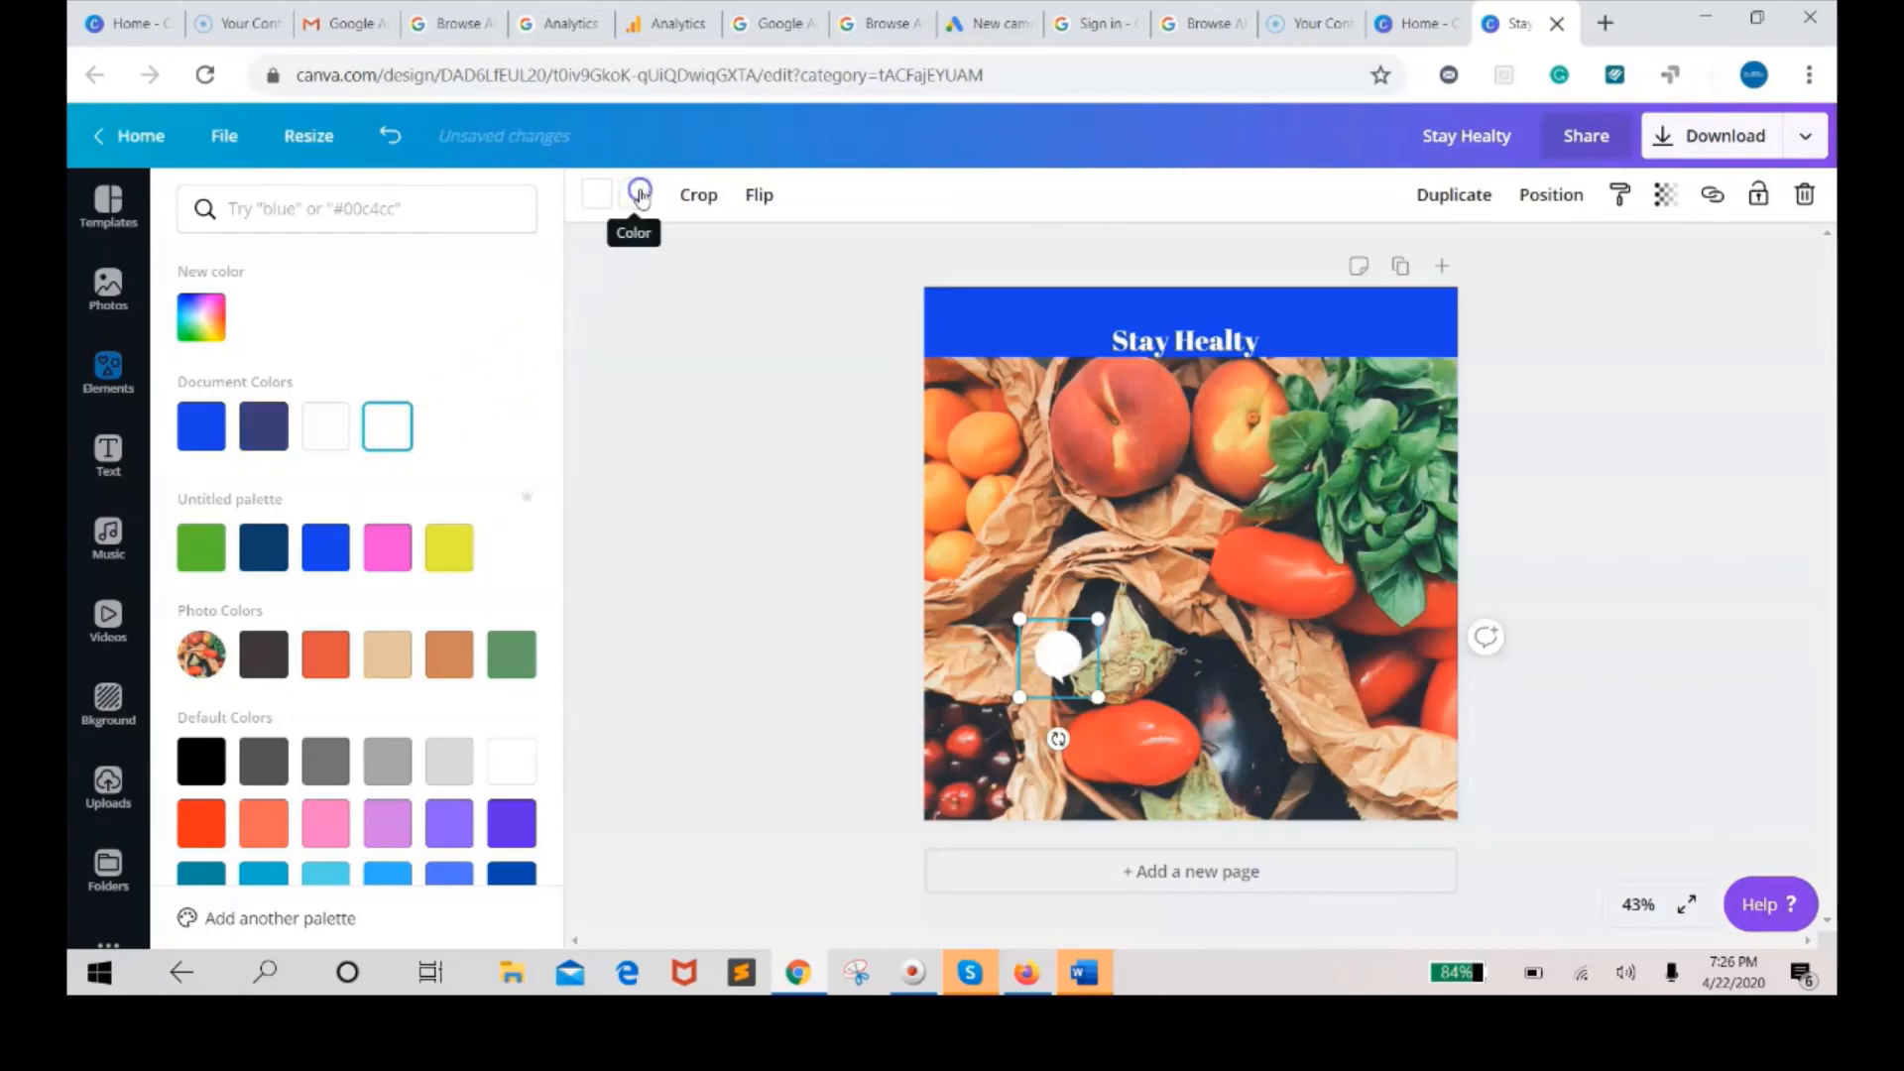
click(438, 553)
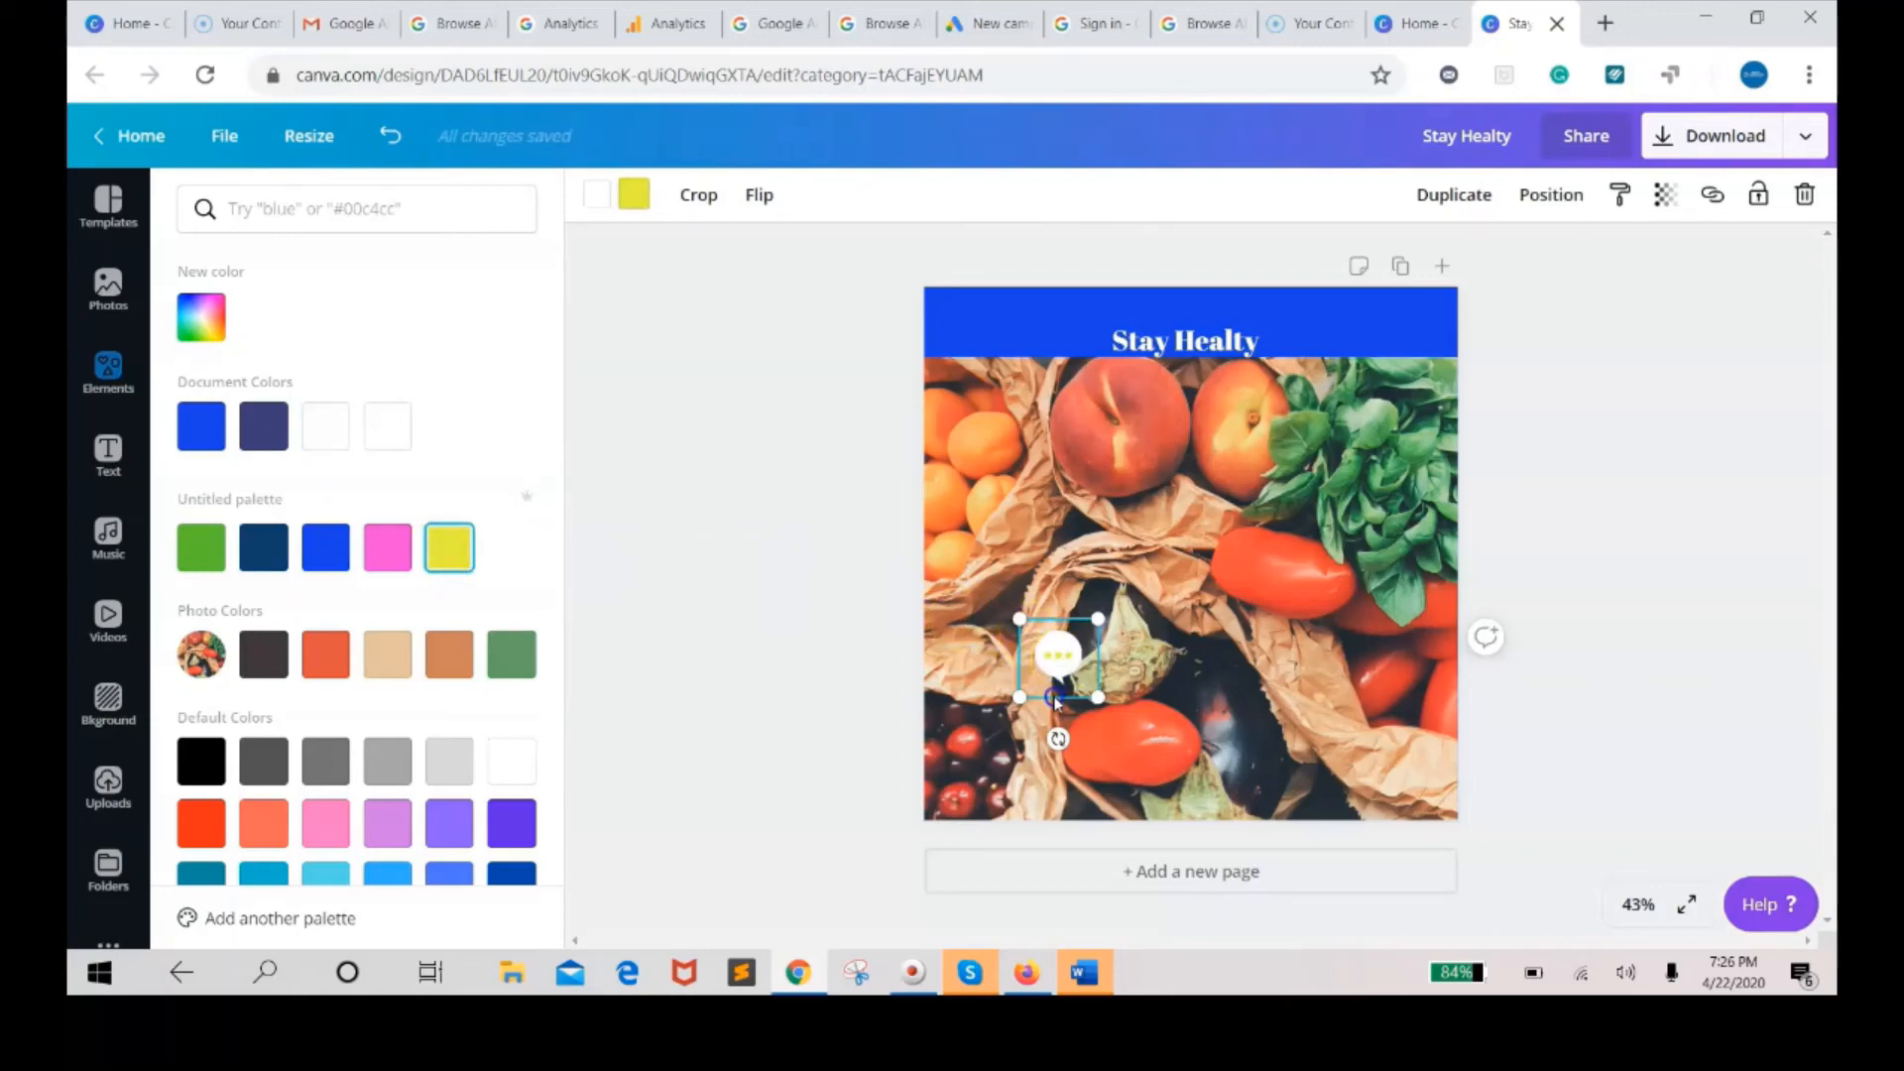
Move the chat bubble to the photo's lower-left corner and shift the heading up within the blue band.
drag(1057, 669, 1046, 733)
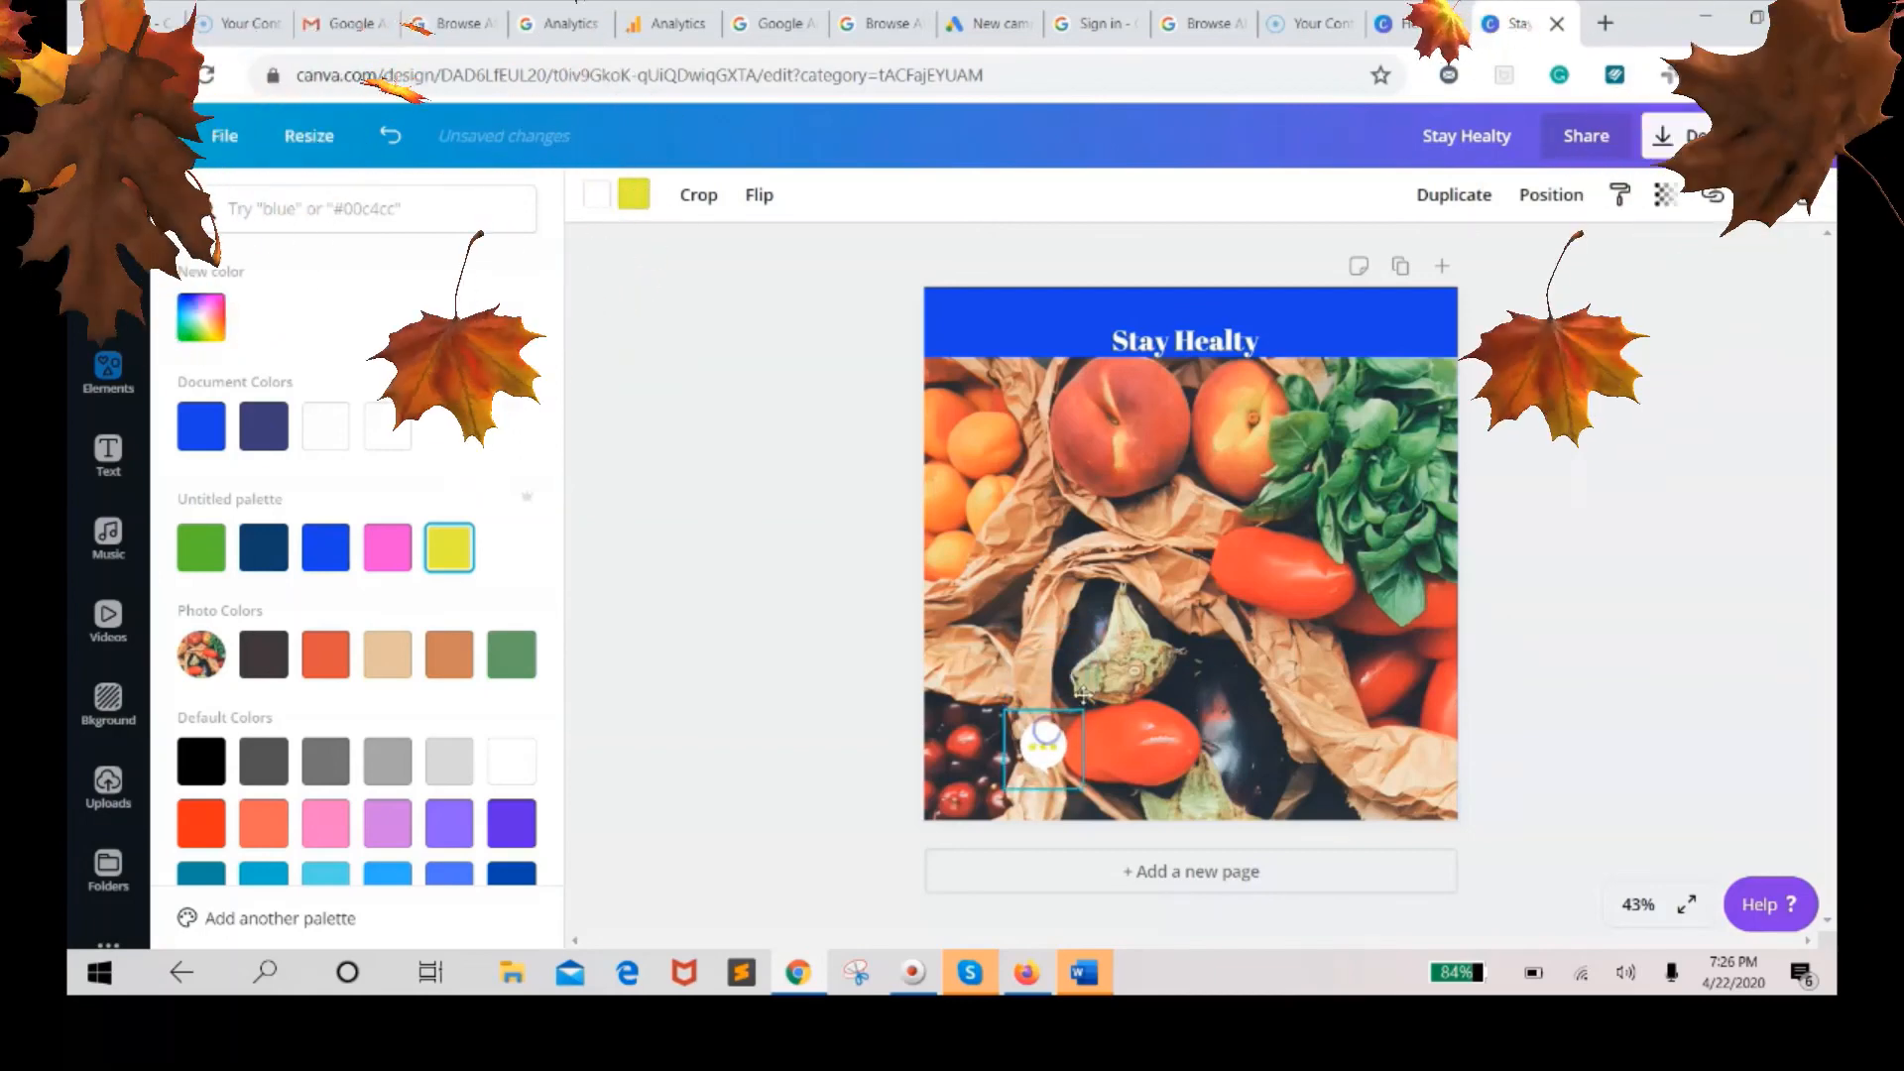
click(1190, 347)
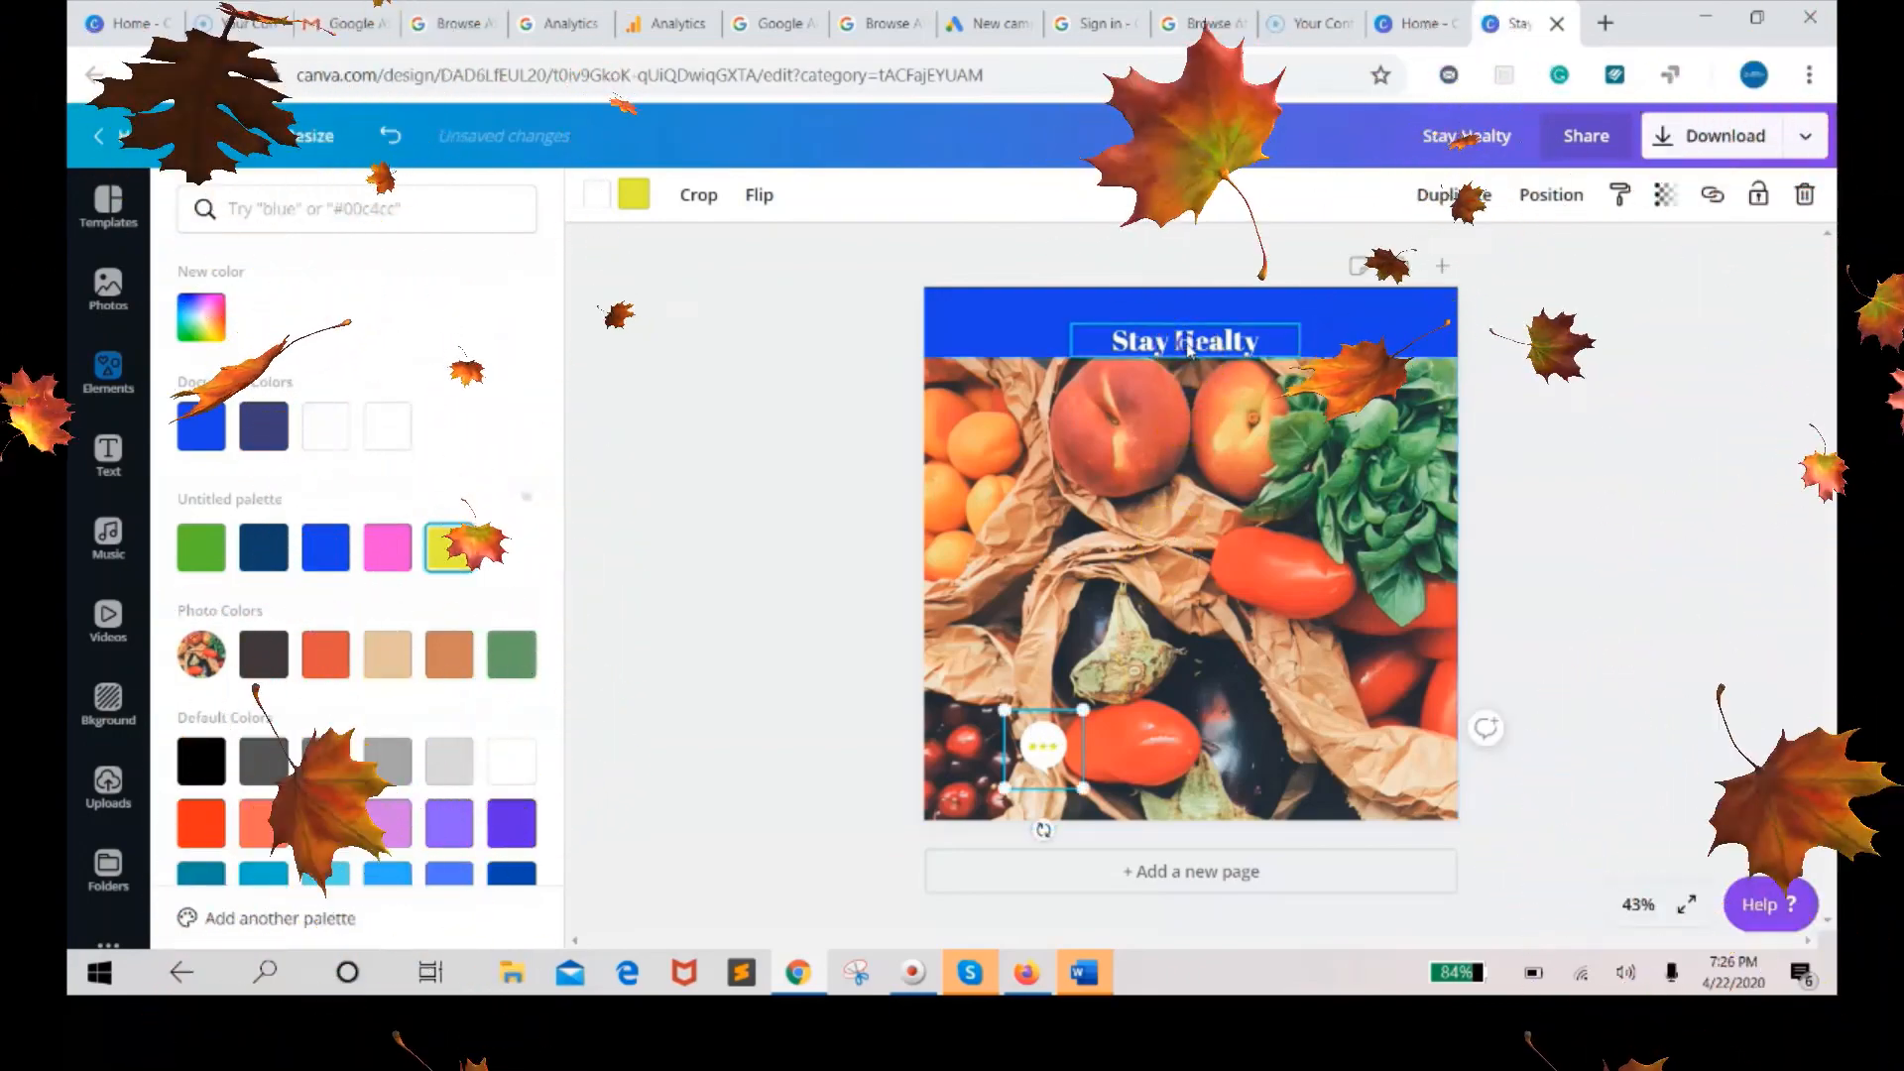
click(1188, 342)
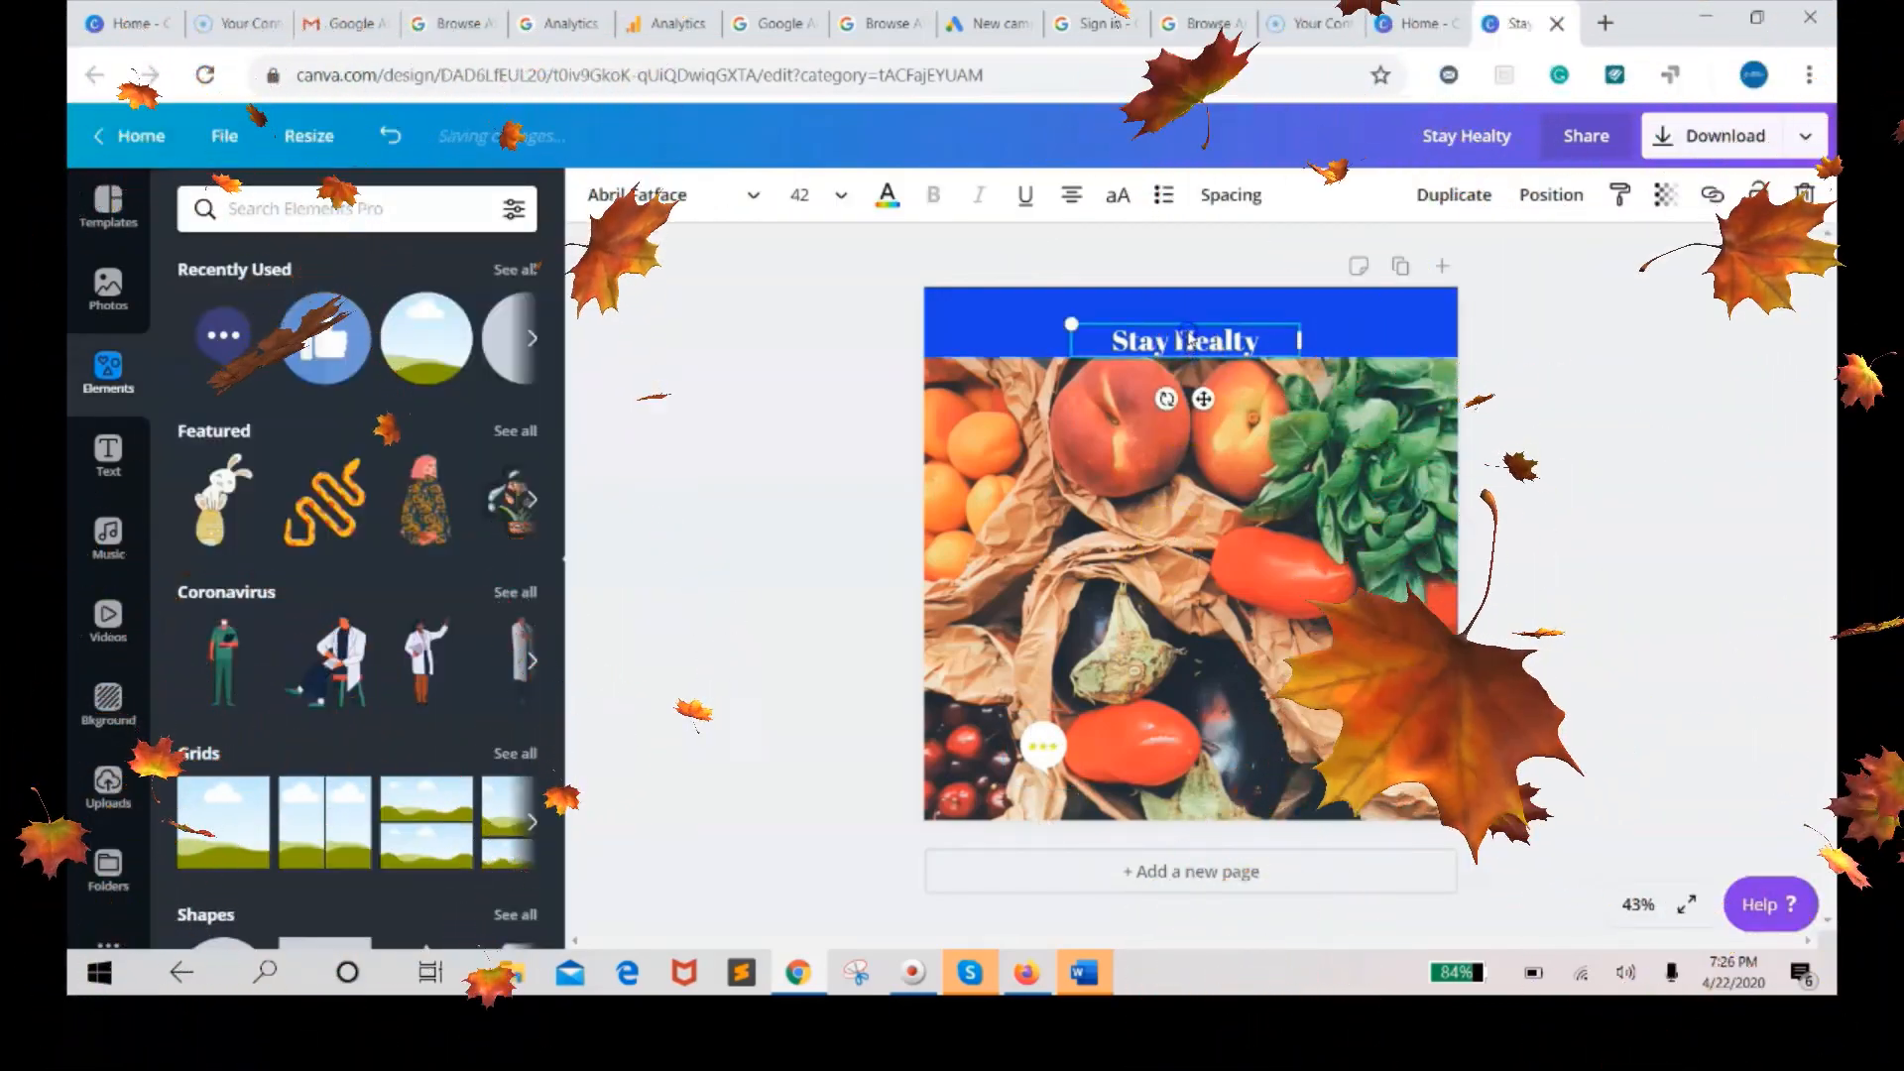
mouse_move(1188, 342)
mouse_down()
mouse_move(1184, 303)
mouse_move(1184, 325)
mouse_up()
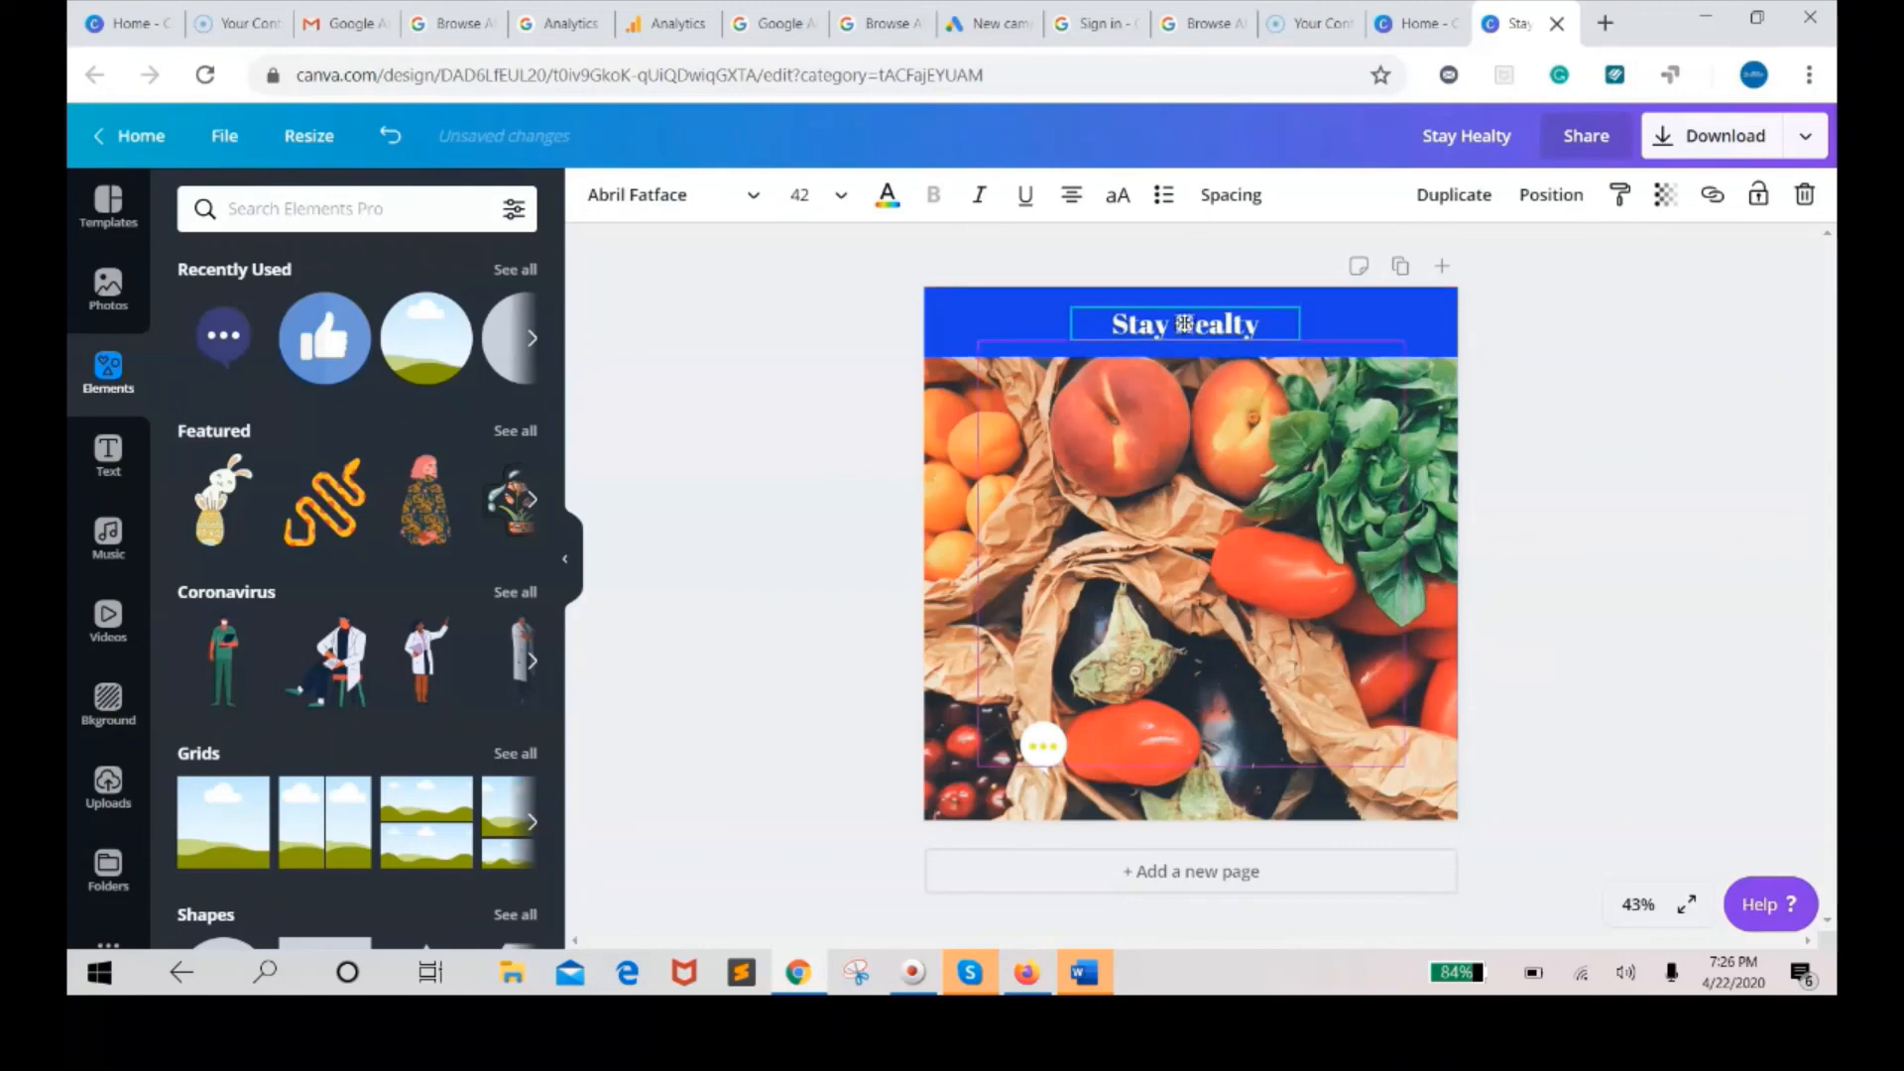
drag(1226, 314, 1227, 312)
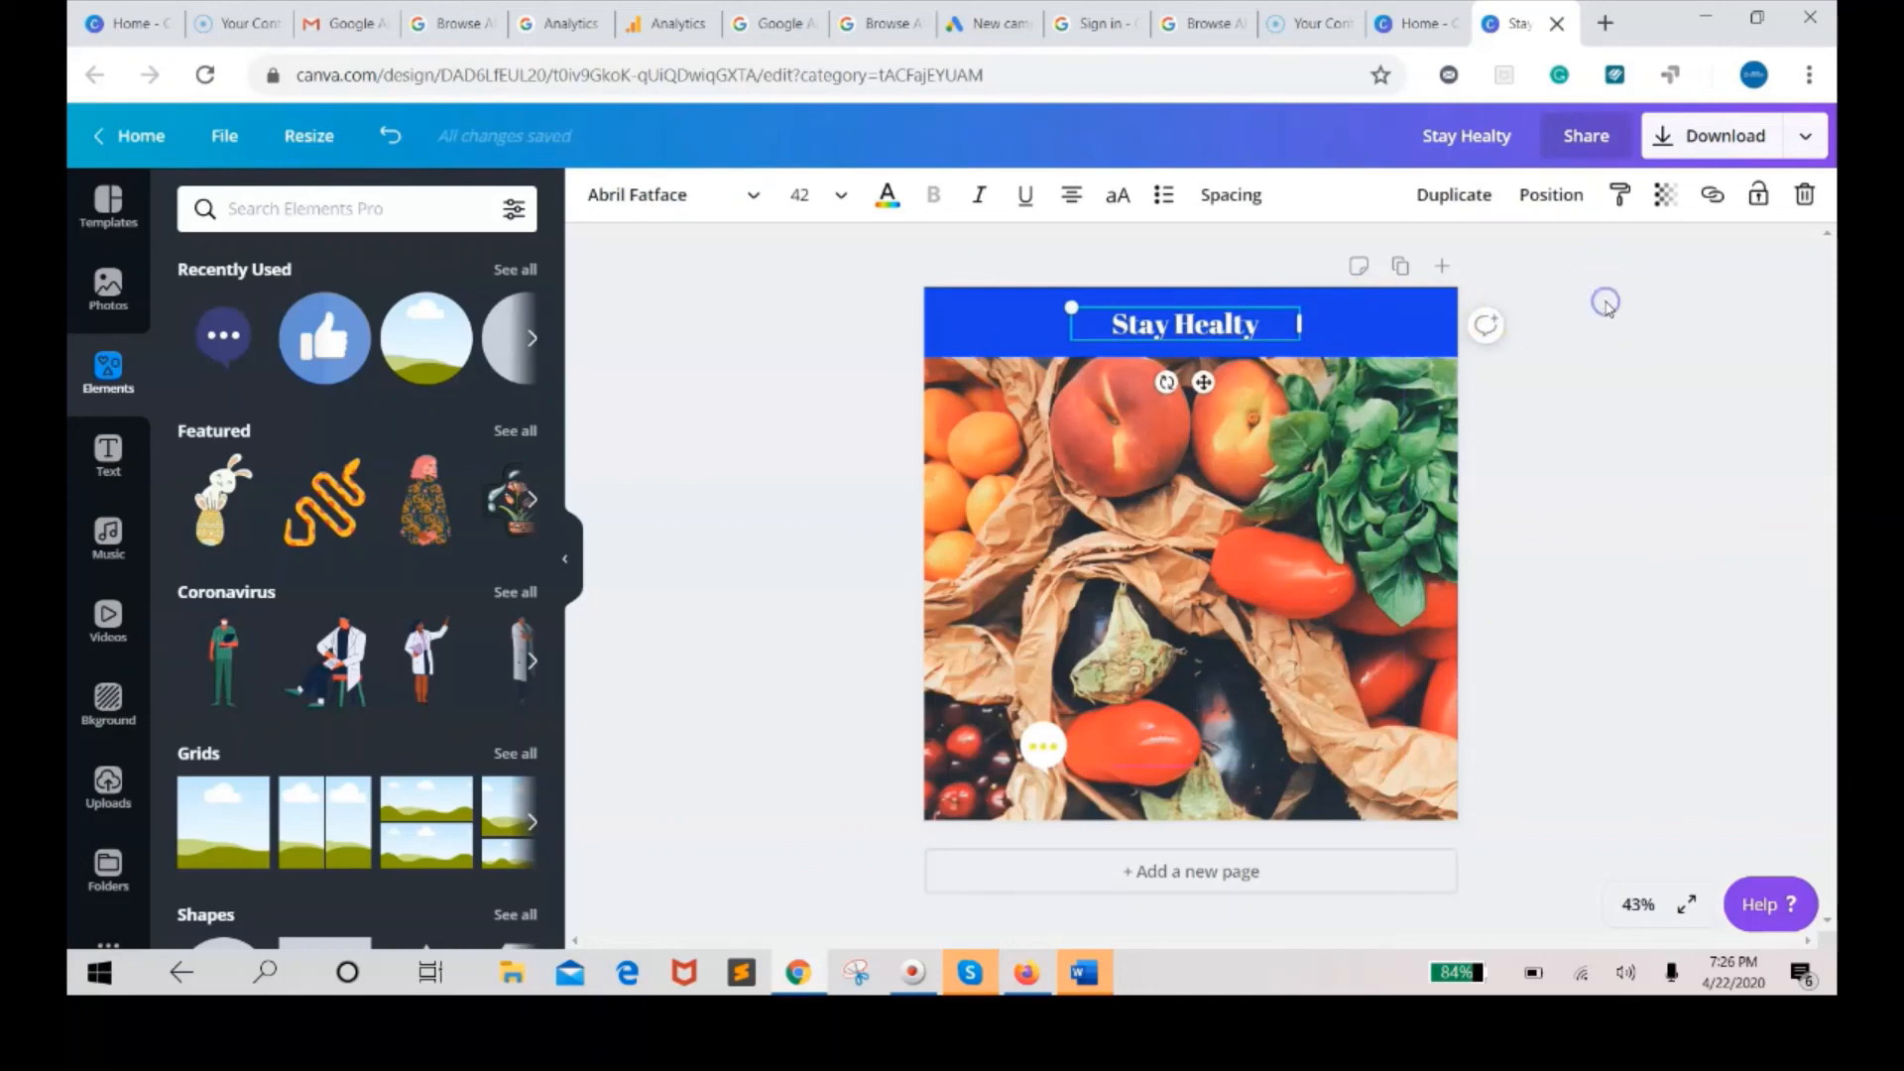
click(1604, 304)
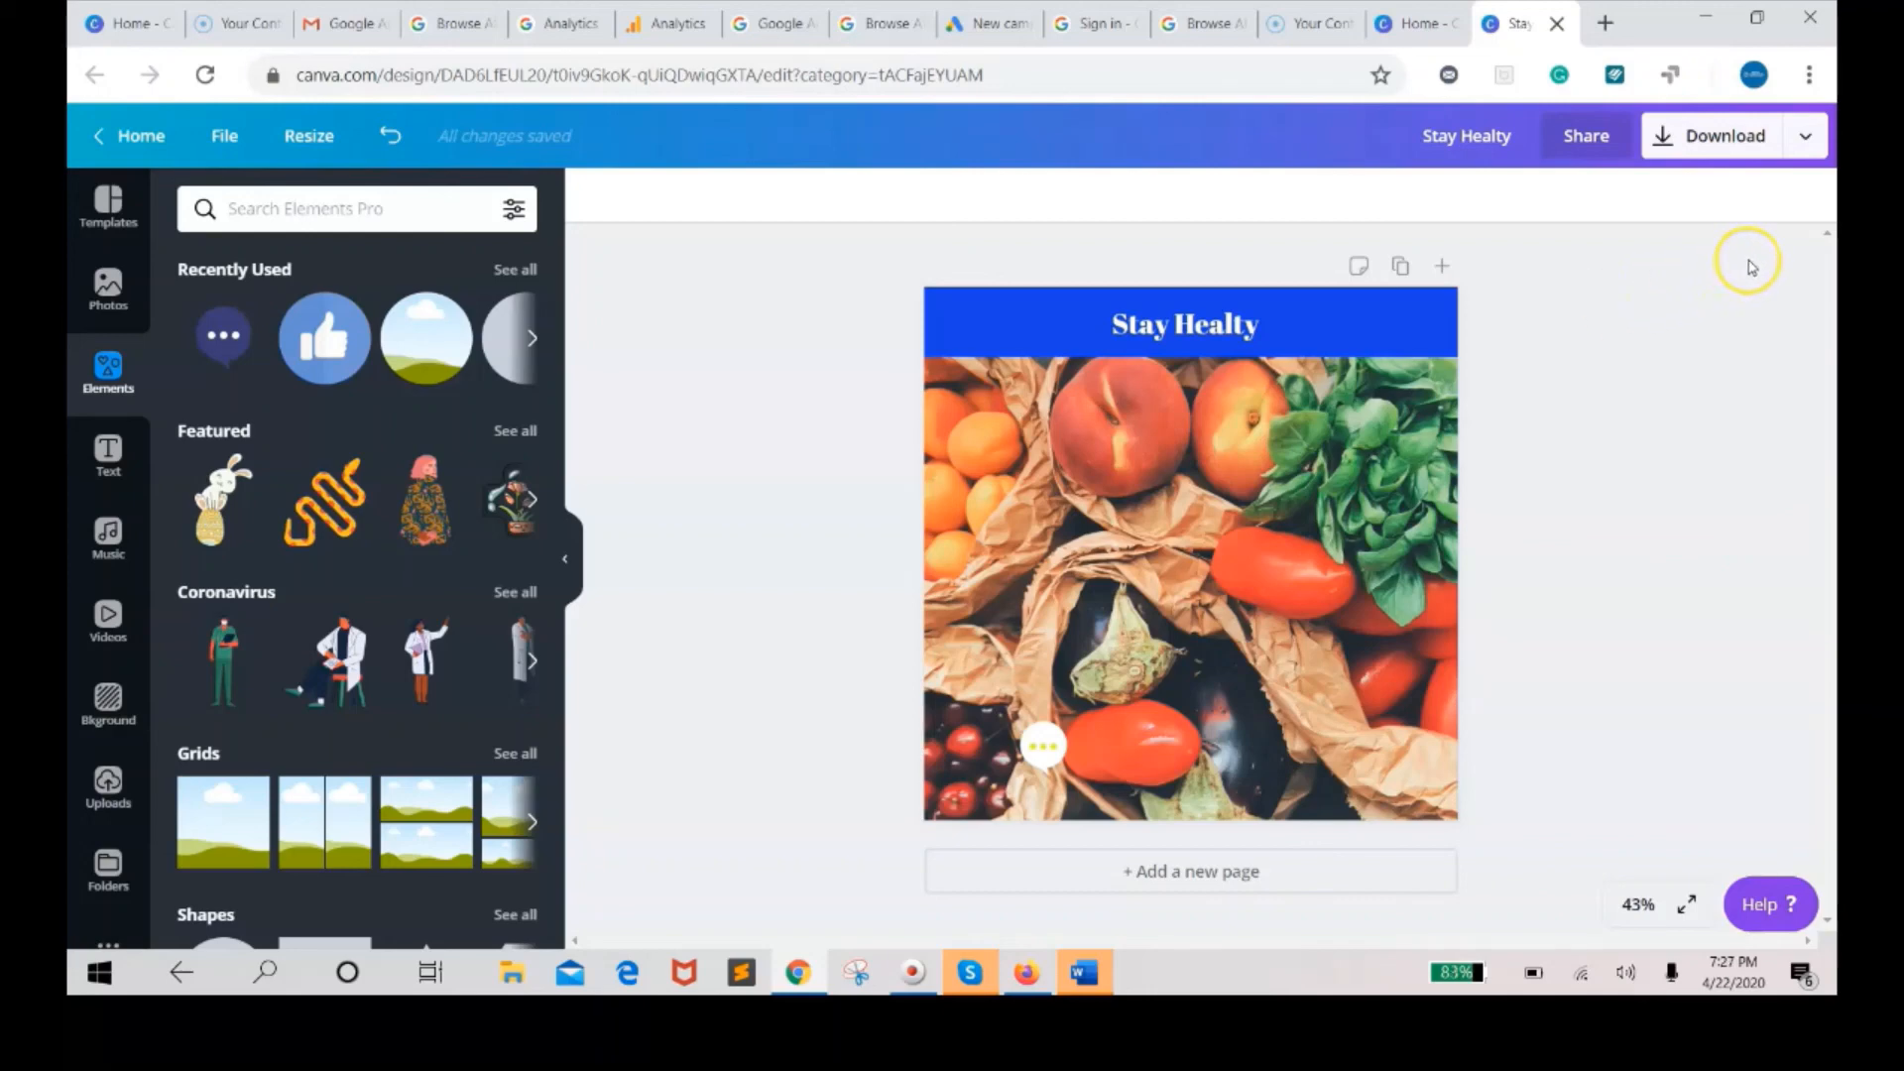
Open the Animation publishing option from the download menu's extended list.
click(1809, 139)
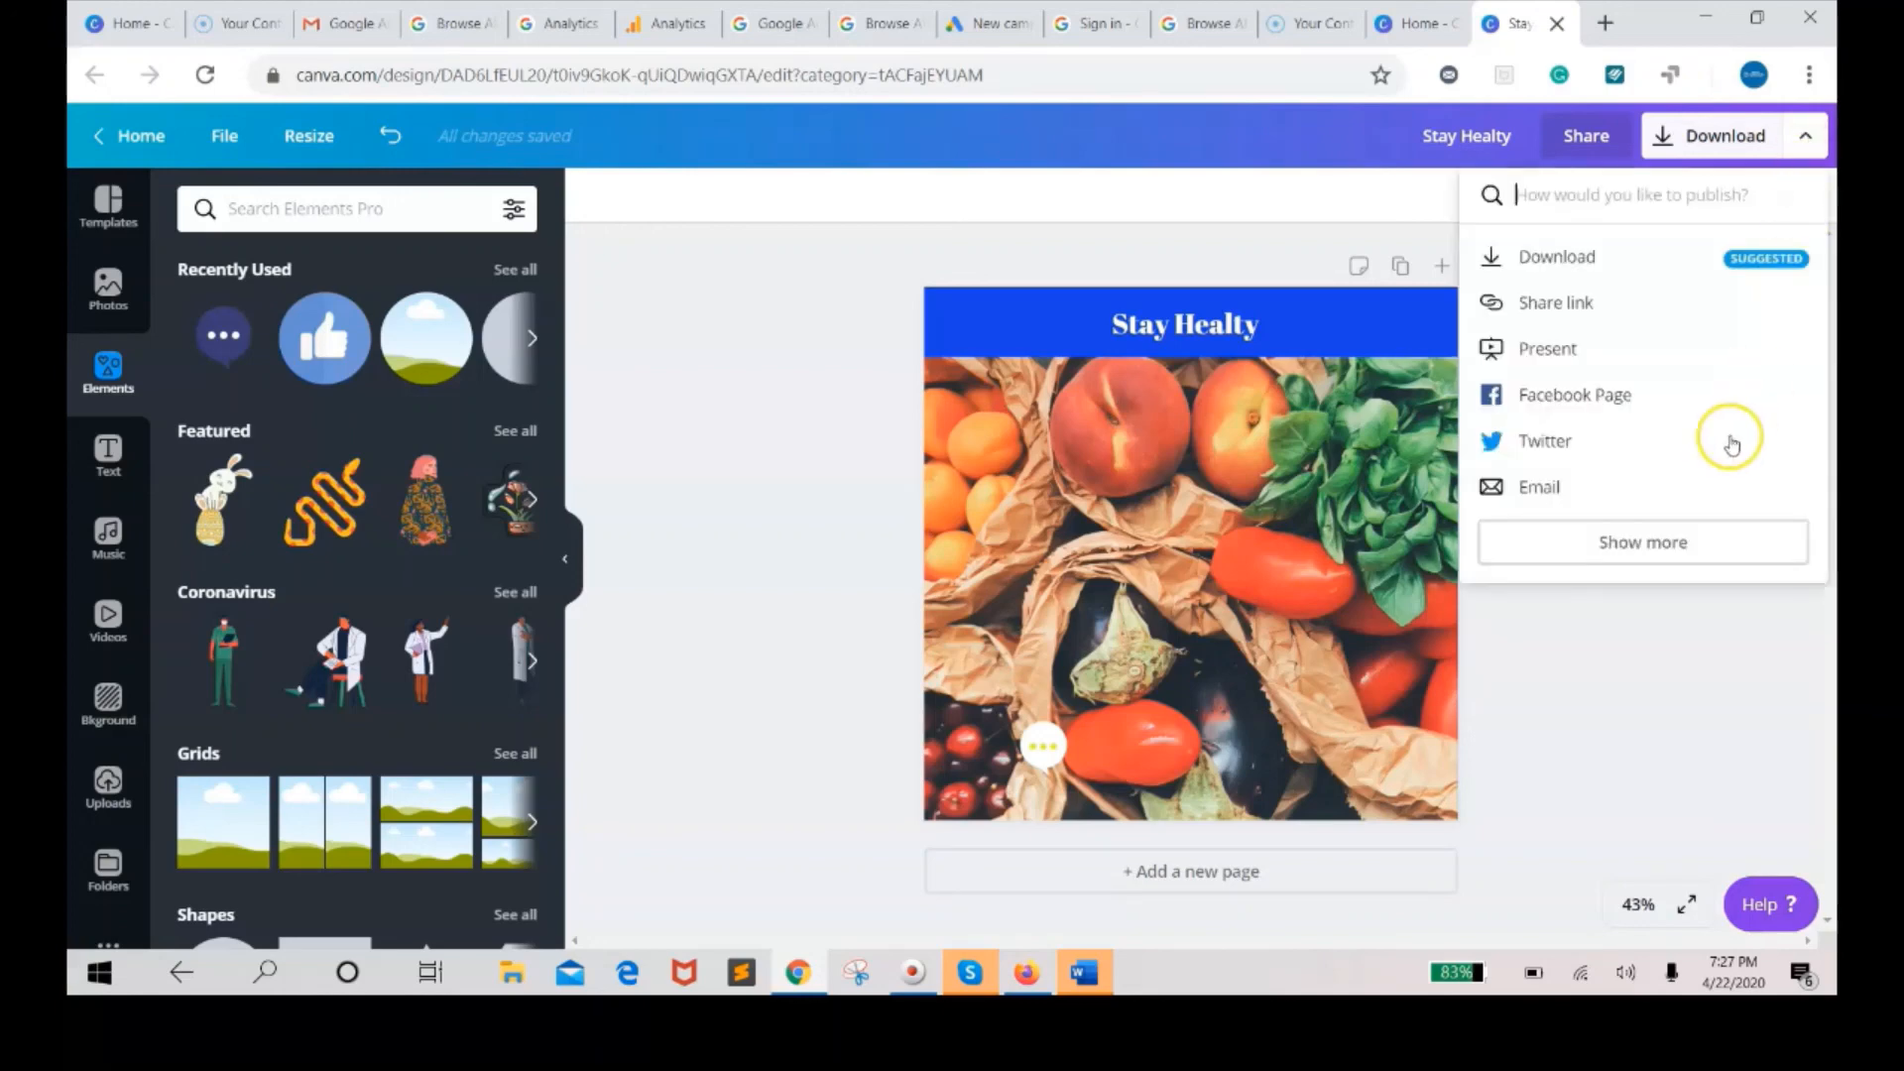
click(1693, 542)
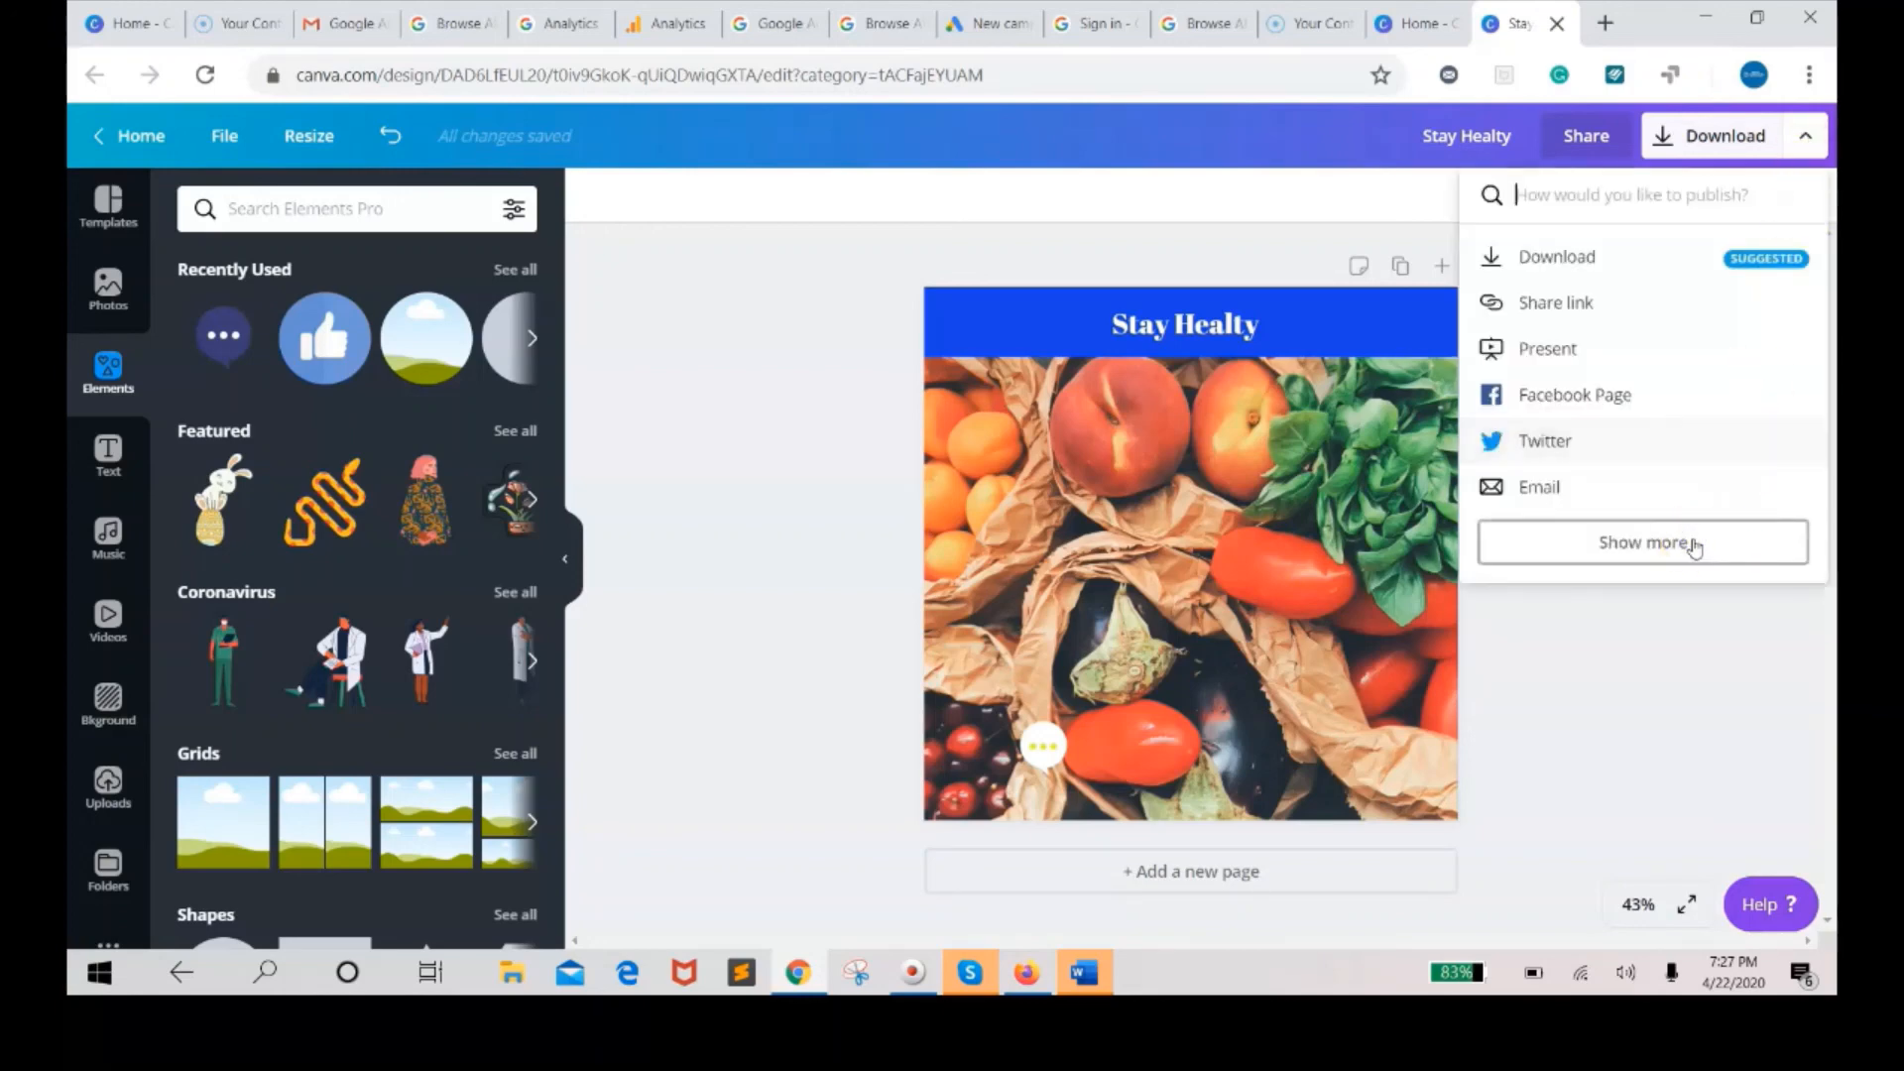
click(1672, 589)
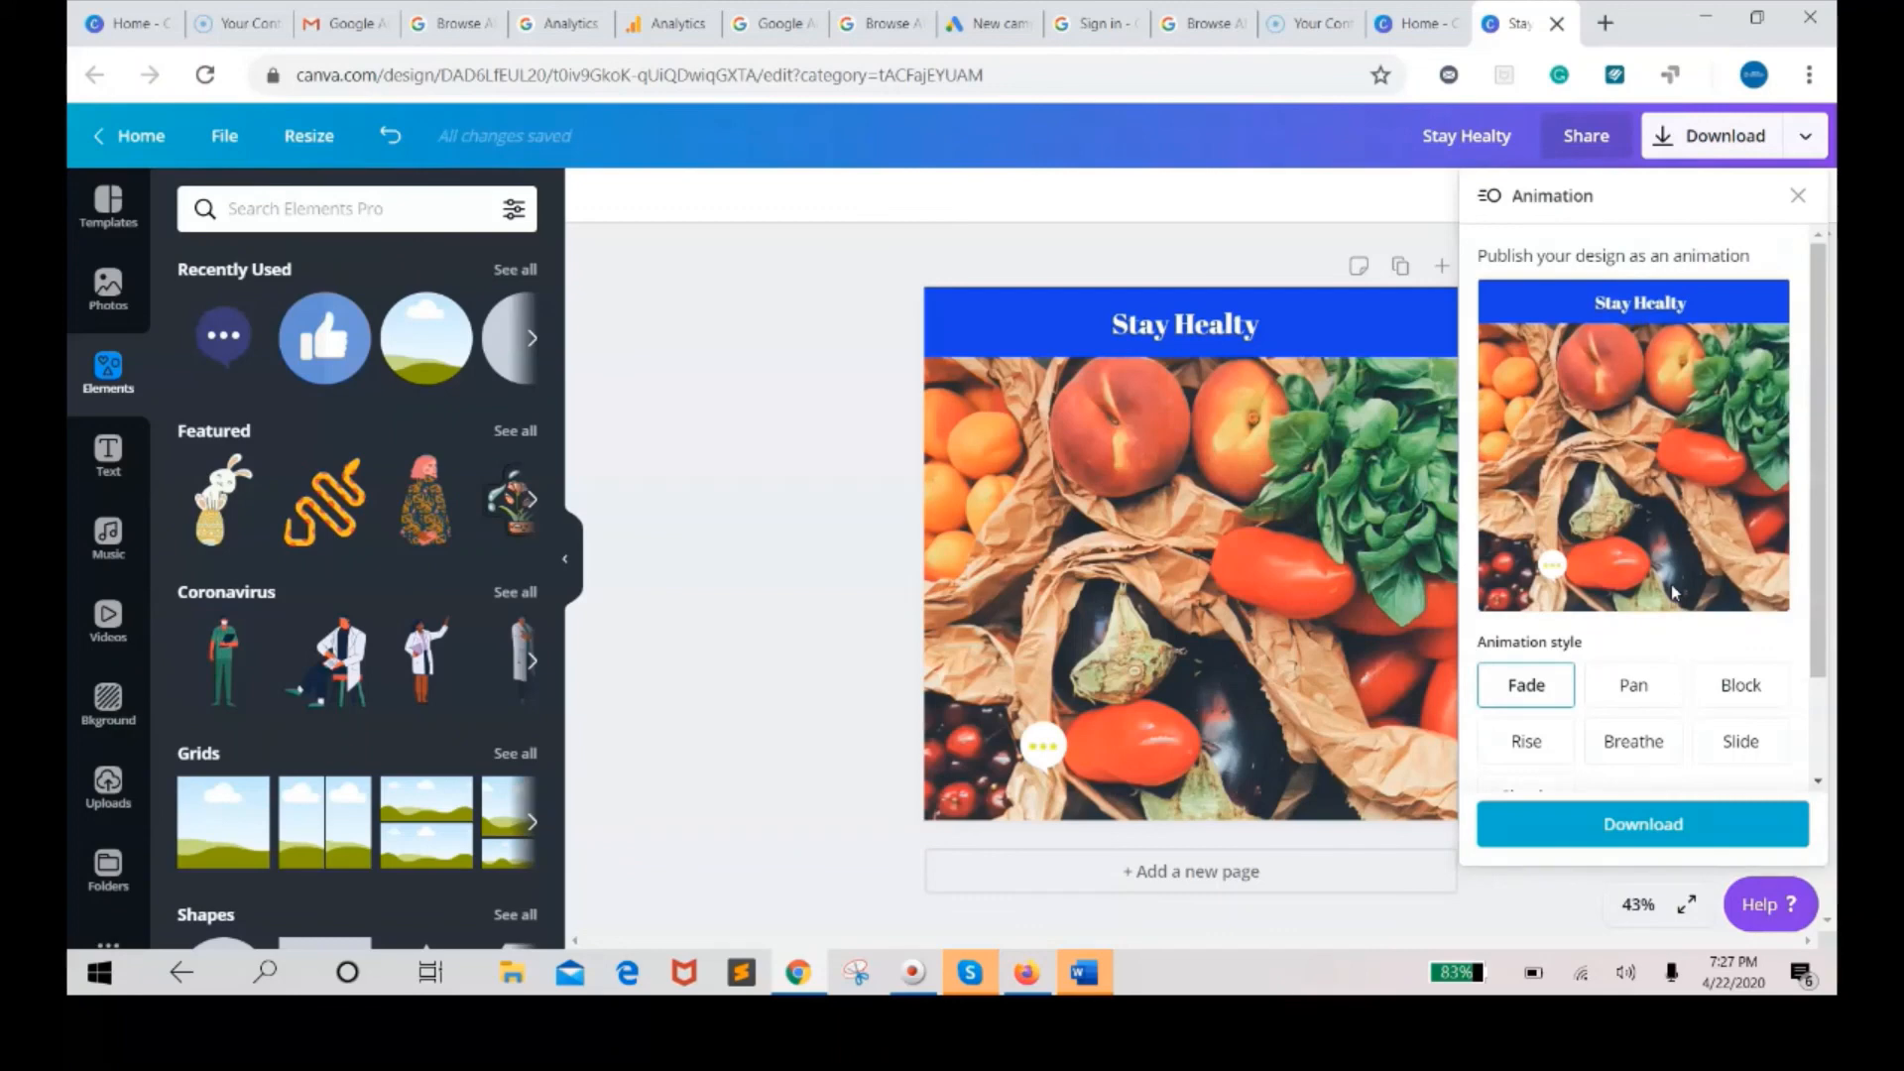
Preview the Pan, Block, Rise and Breathe styles, pick the Slide animation style and download the design.
click(1651, 695)
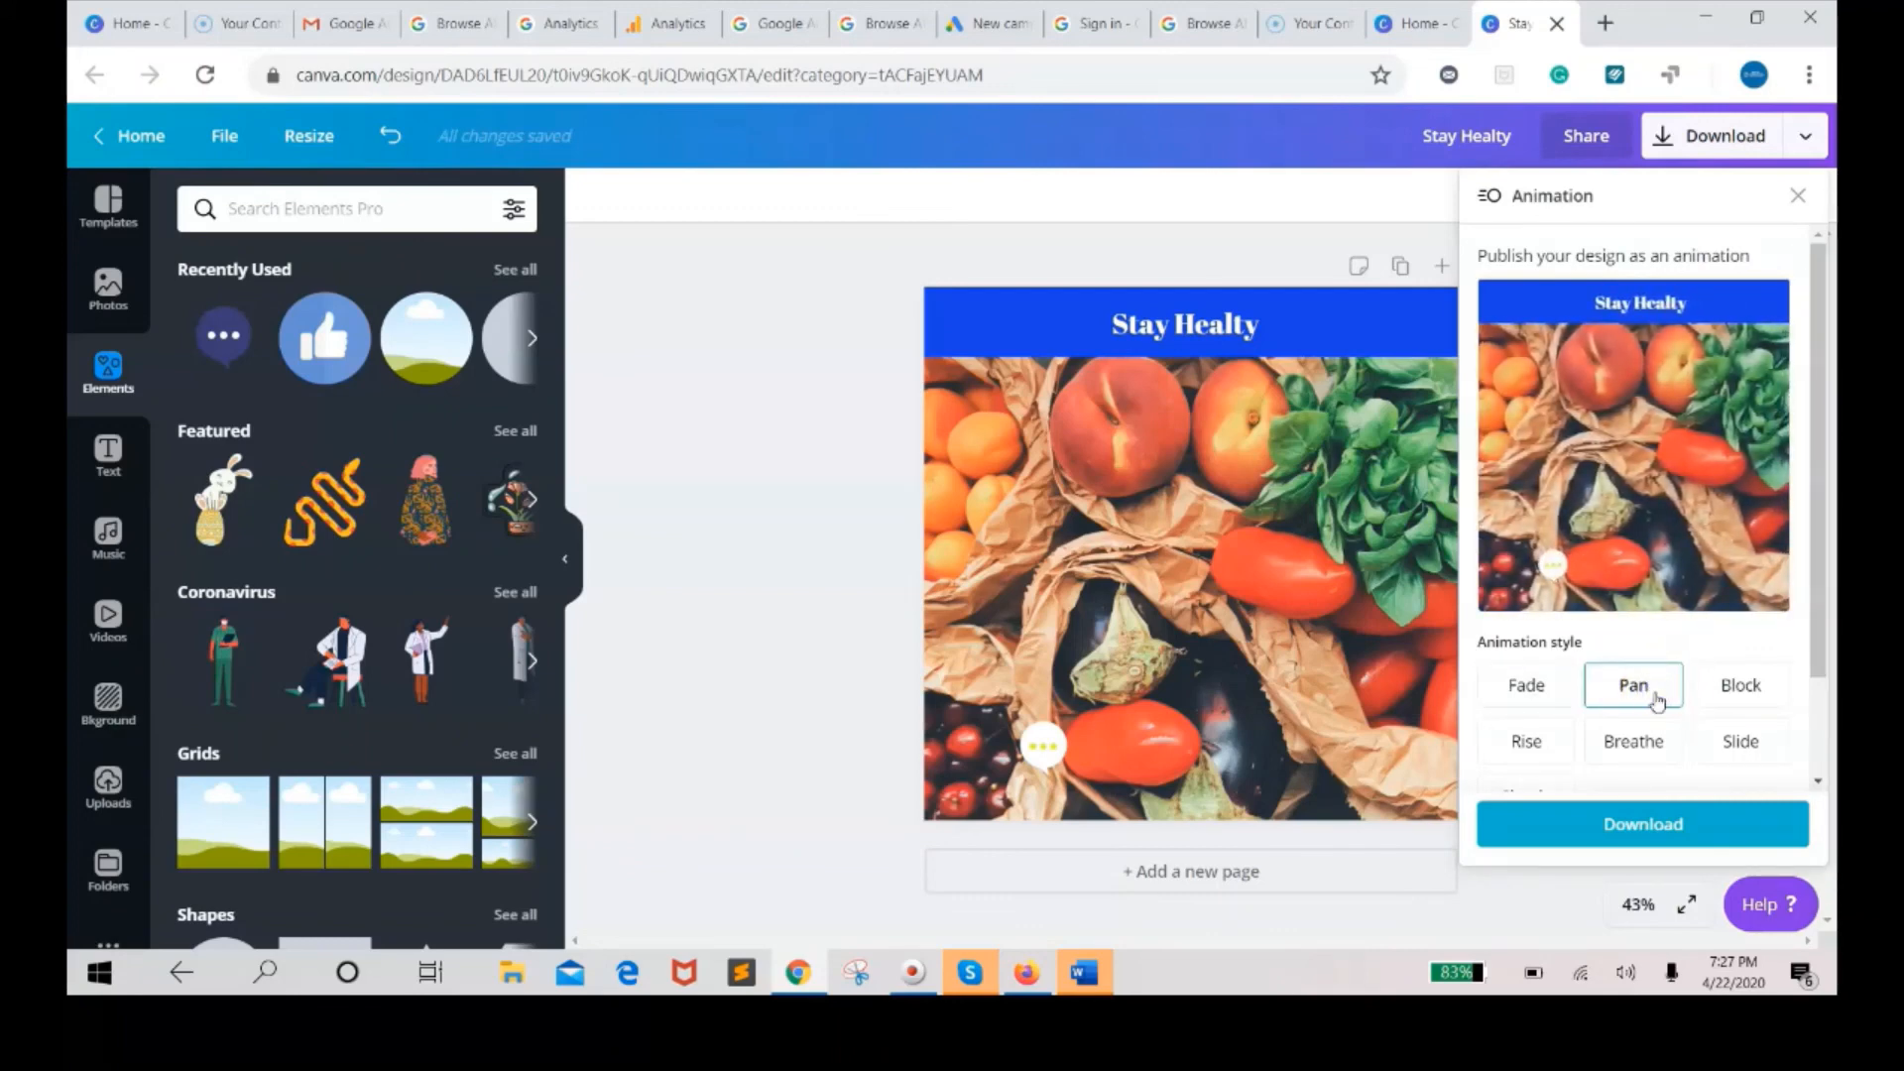
click(1730, 691)
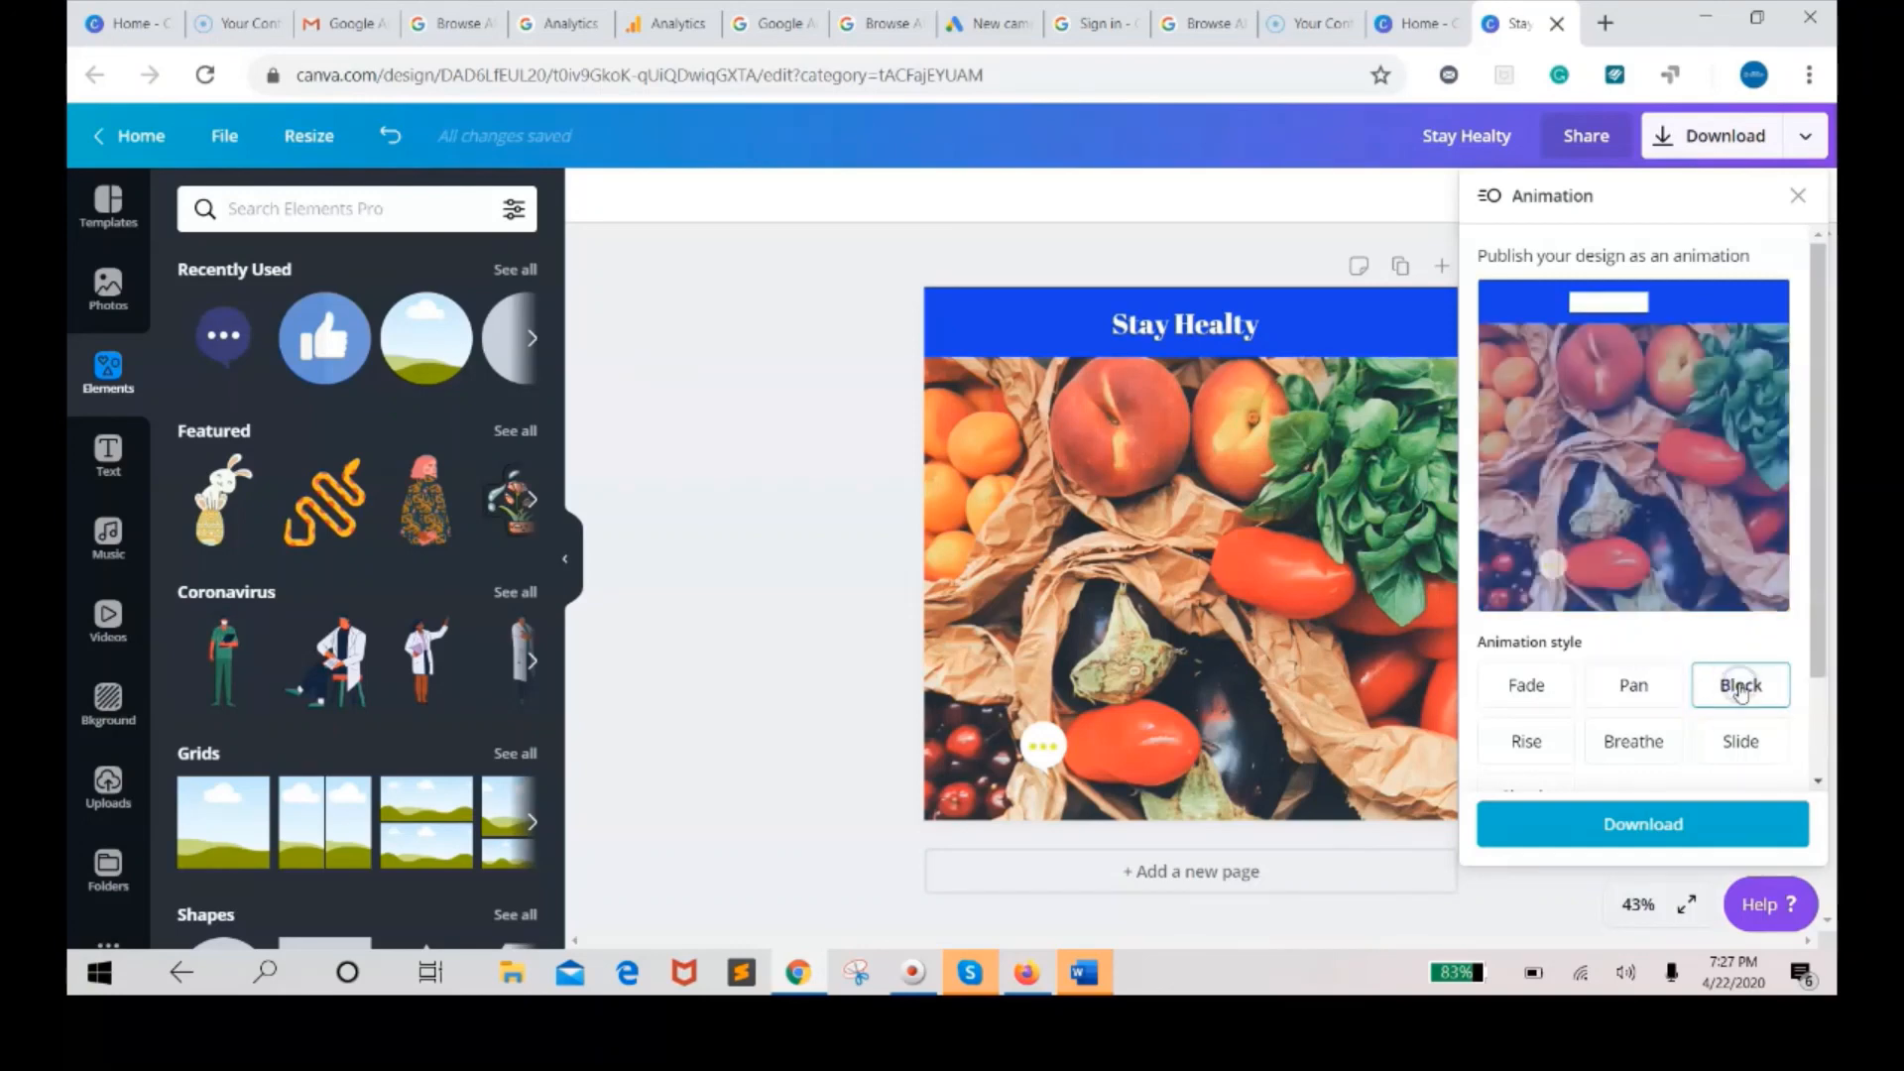
click(1527, 754)
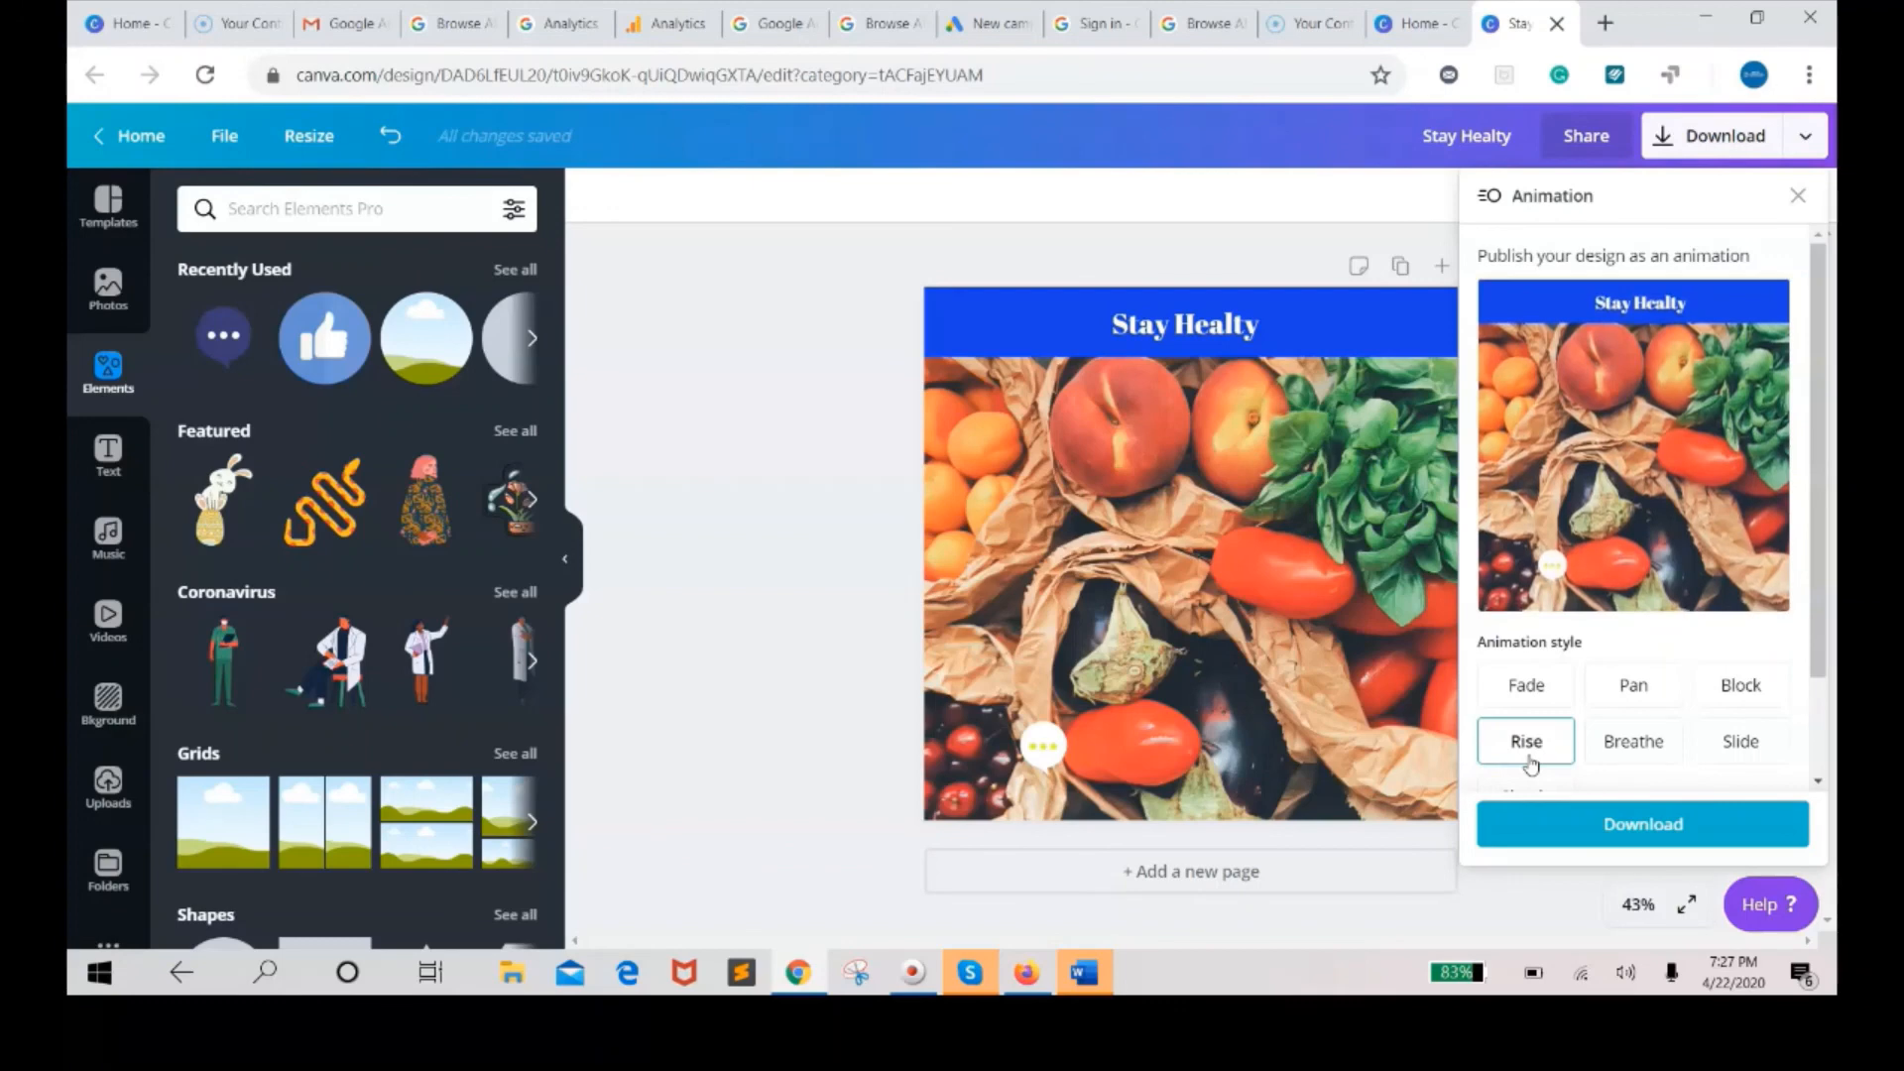
click(1616, 751)
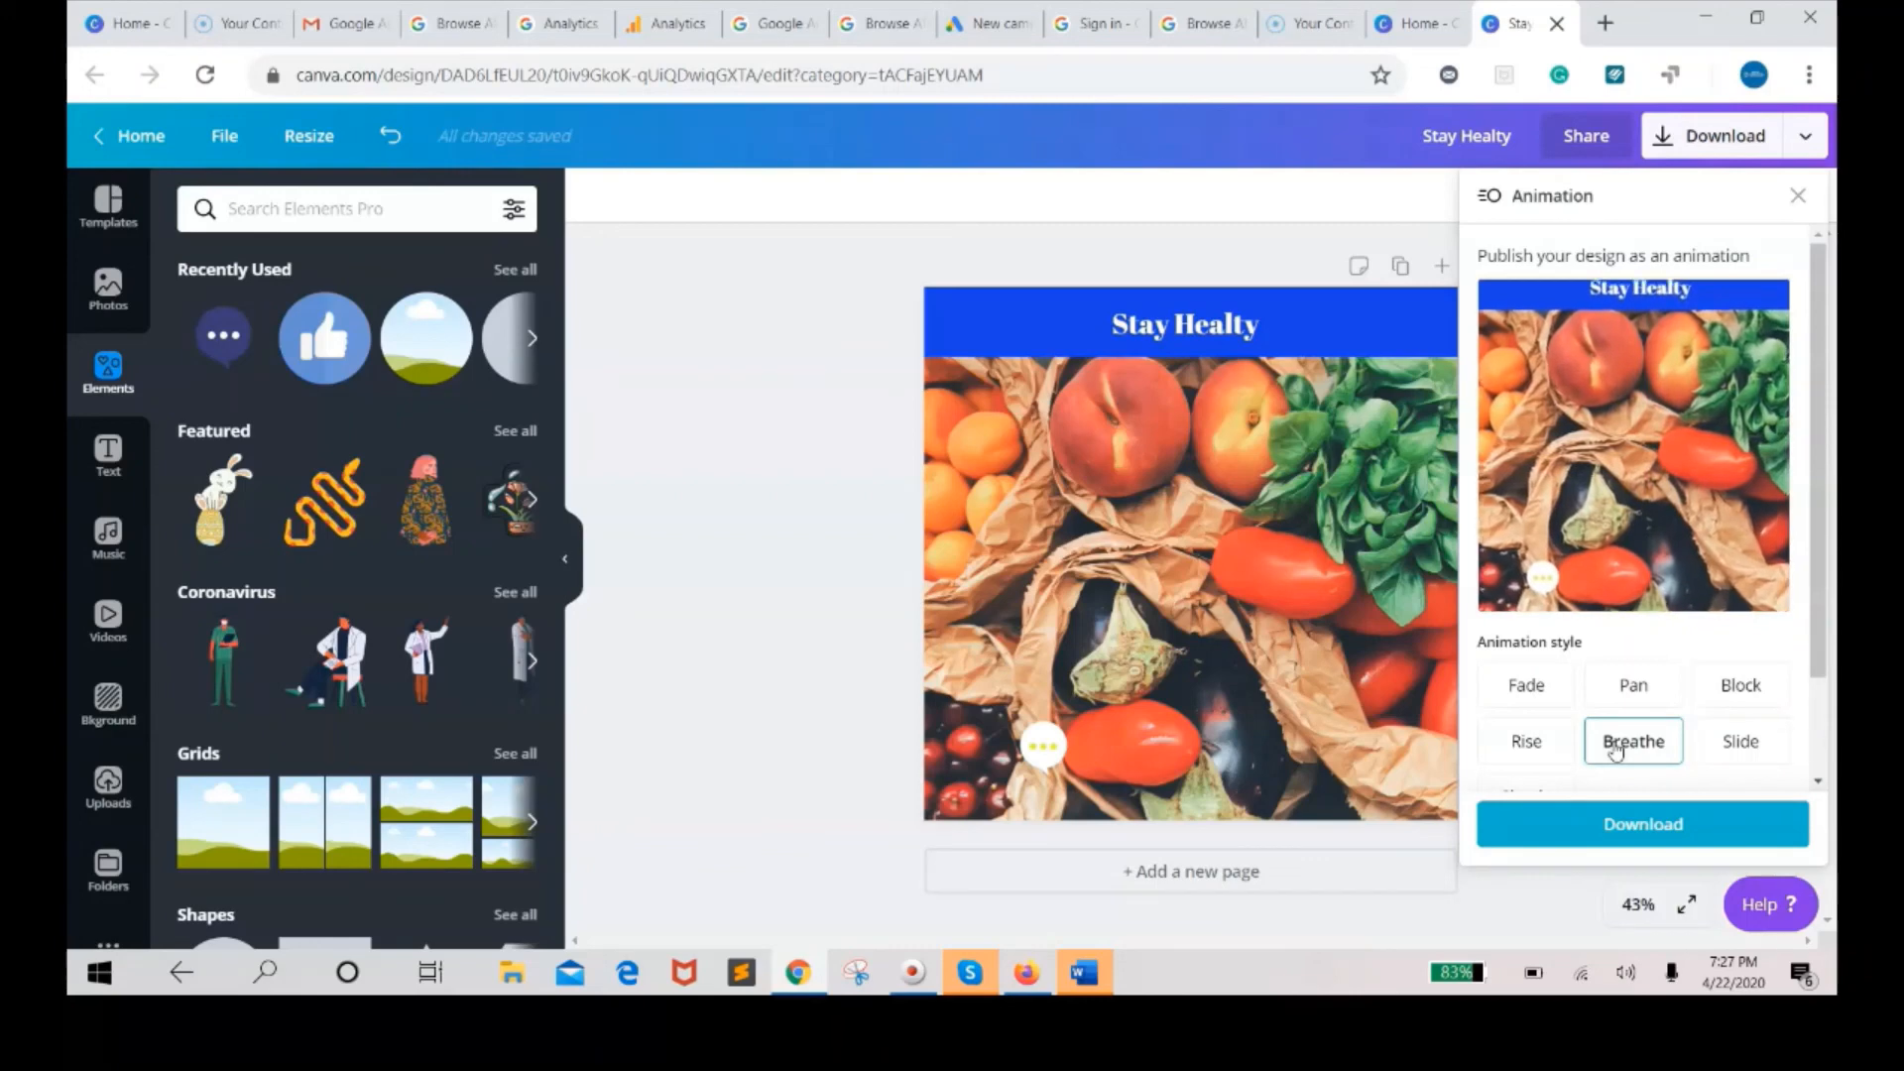
click(1723, 751)
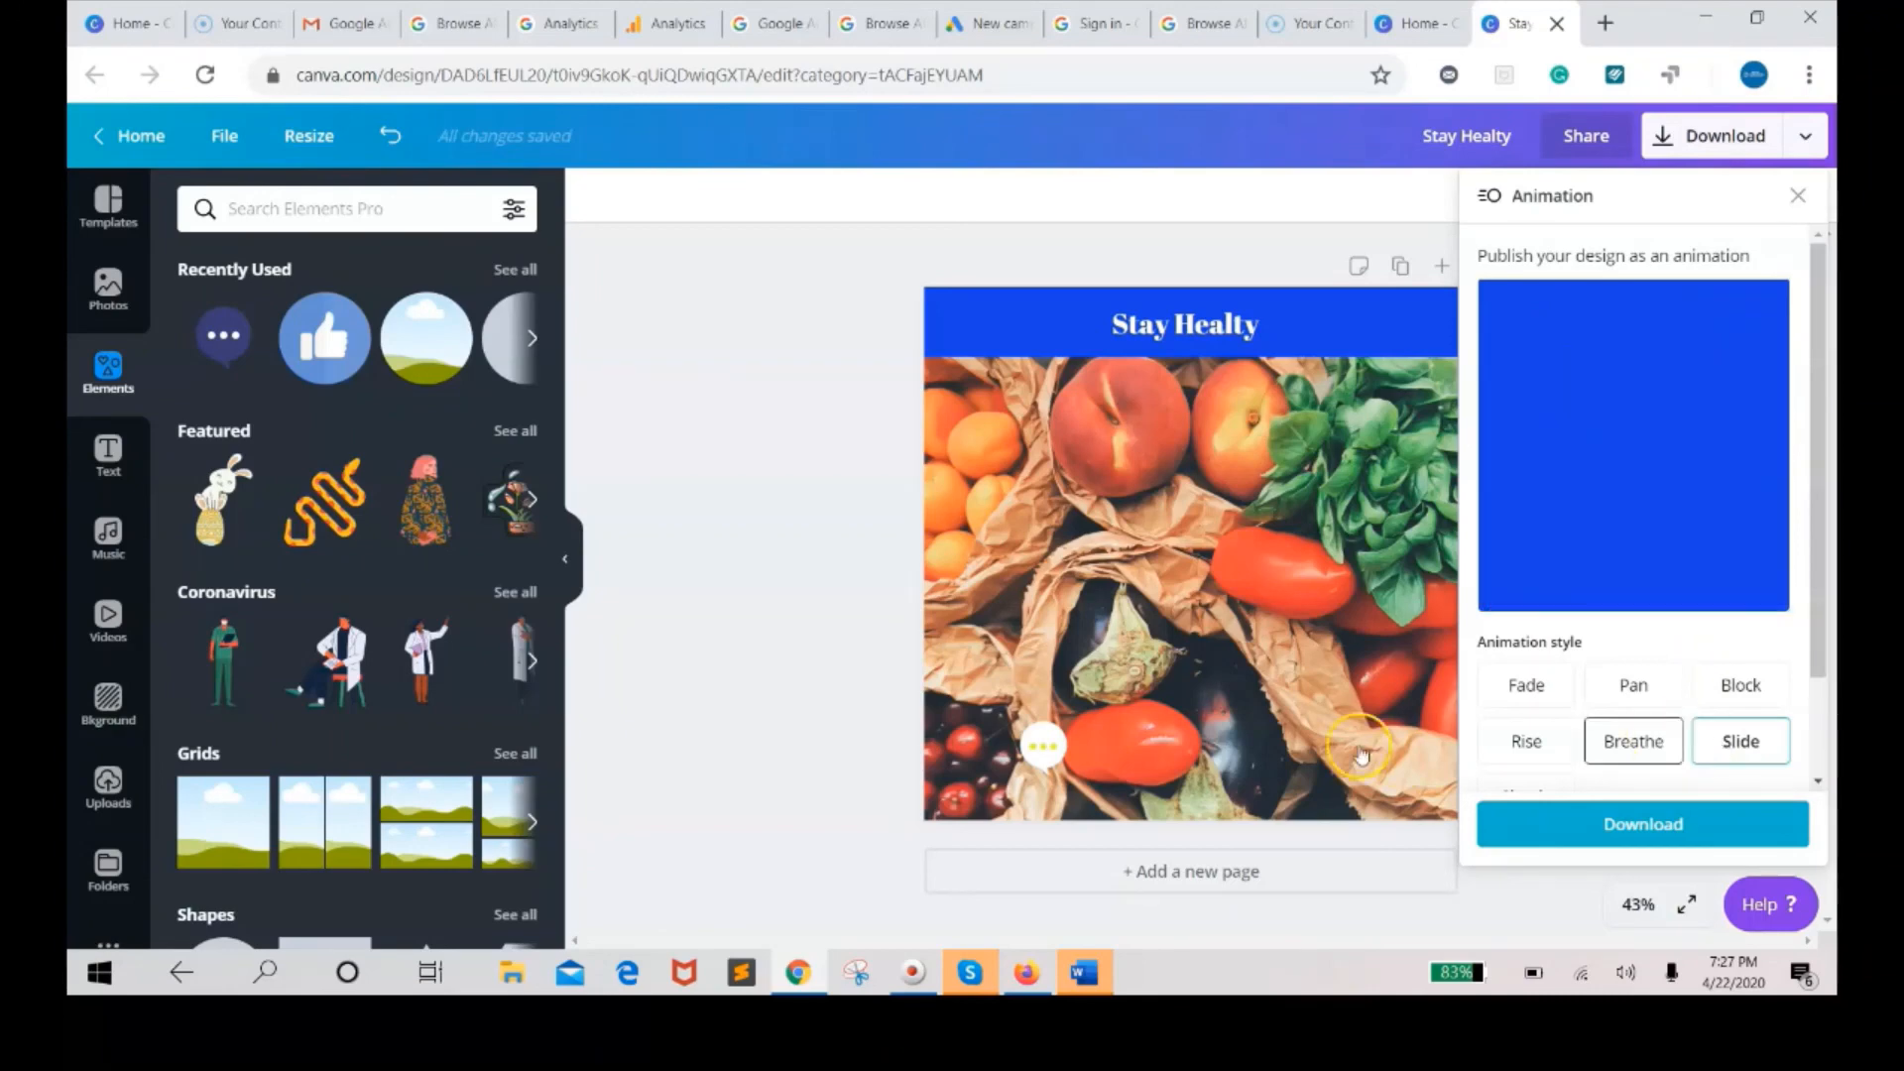
click(1601, 831)
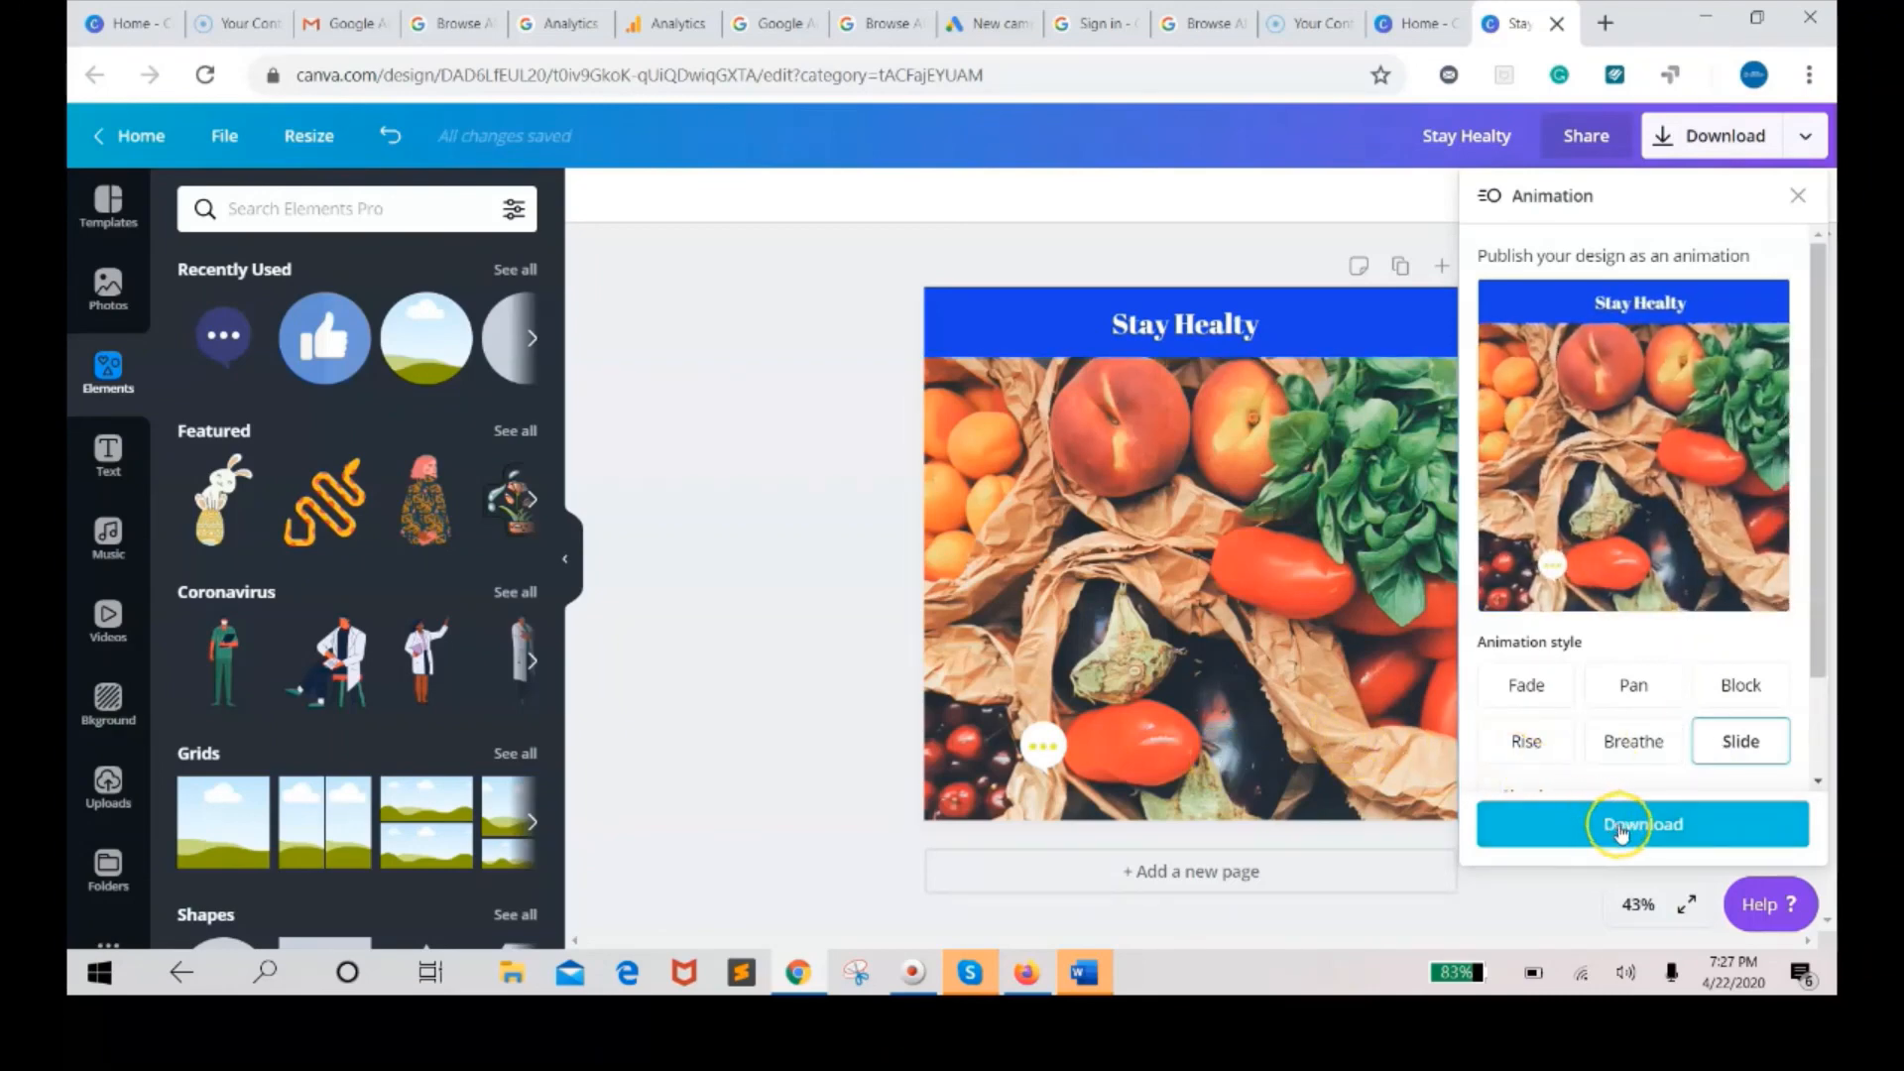